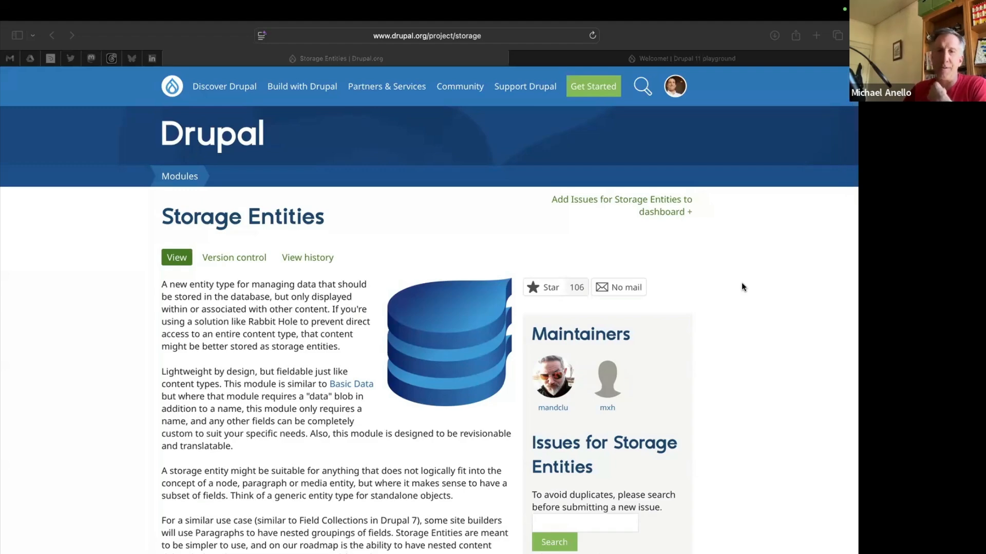
Read through the Storage Entities project page on drupal.org, covering its description, the comparison with Field Collections, and the release information.
{"action": "scroll", "coordinate": [741, 283], "scroll_direction": "down", "scroll_amount": 2}
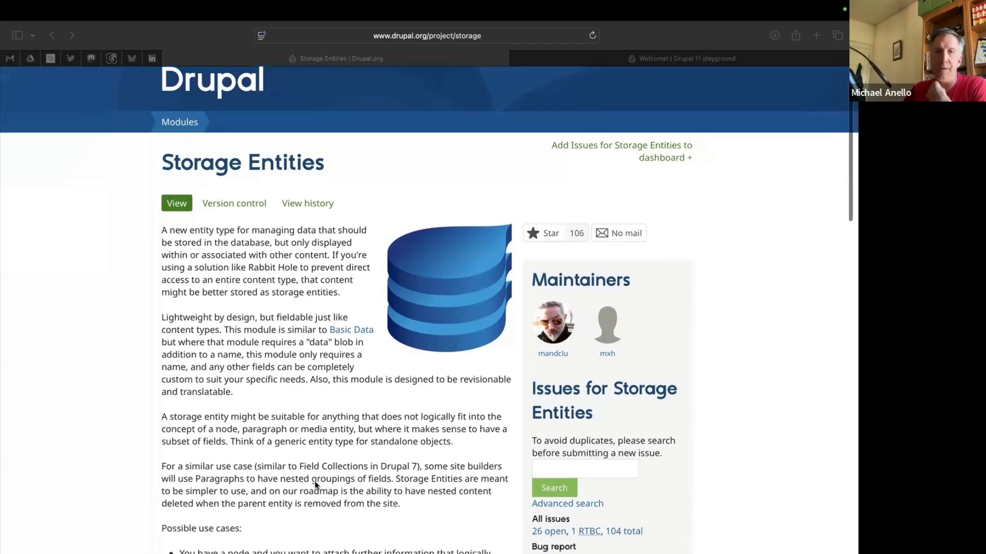
{"action": "left_click", "coordinate": [301, 469]}
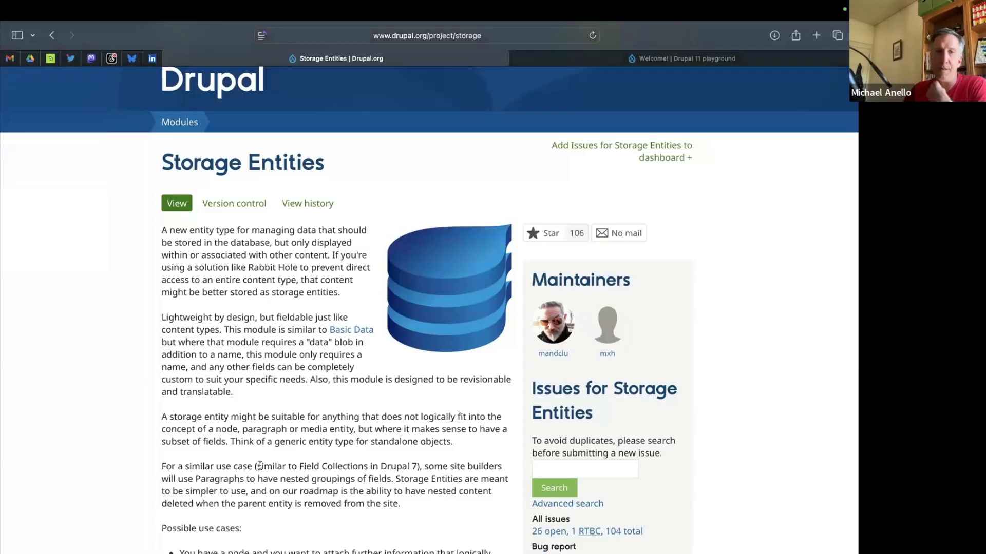
{"action": "left_click_drag", "start_coordinate": [257, 467], "coordinate": [417, 468]}
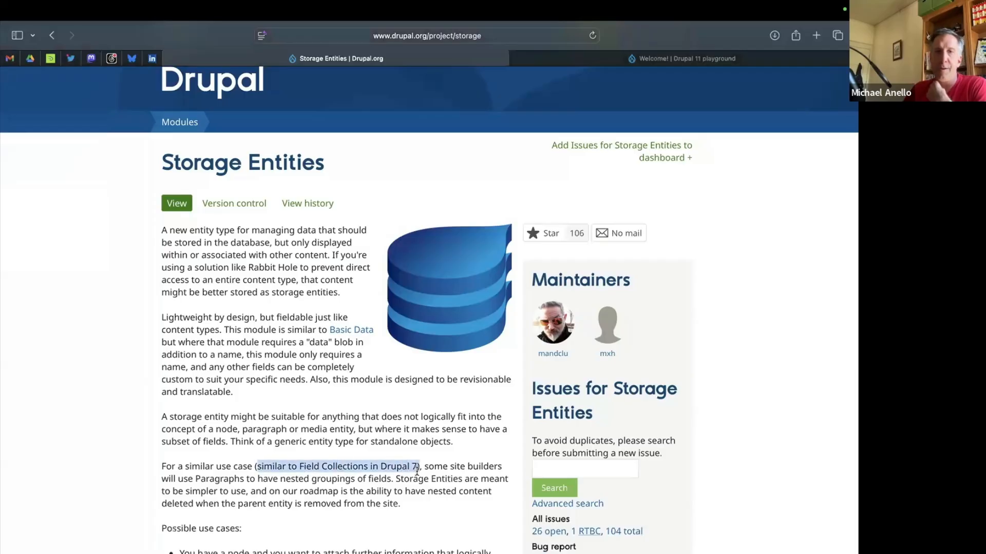
{"action": "left_click", "coordinate": [432, 416]}
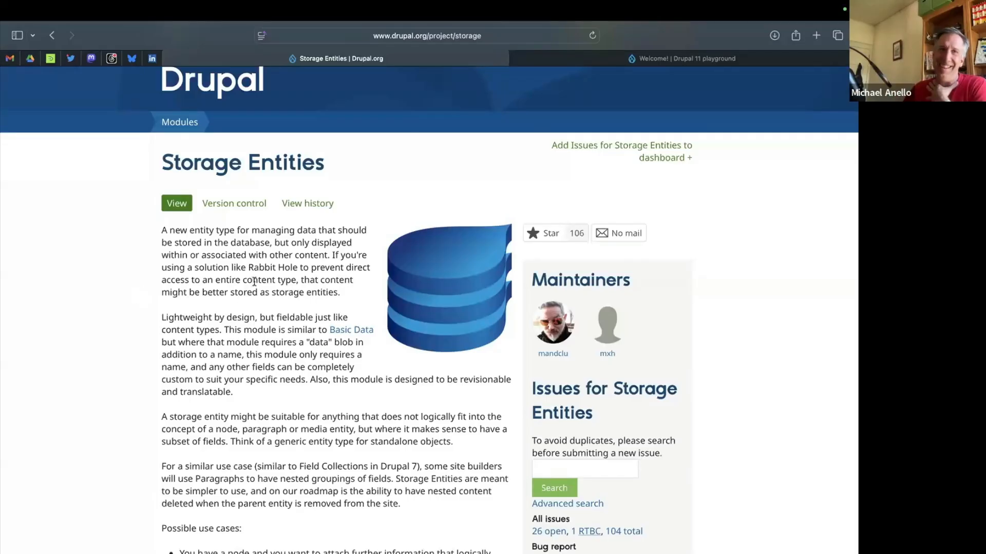
{"action": "scroll", "coordinate": [254, 281], "scroll_direction": "up", "scroll_amount": 2}
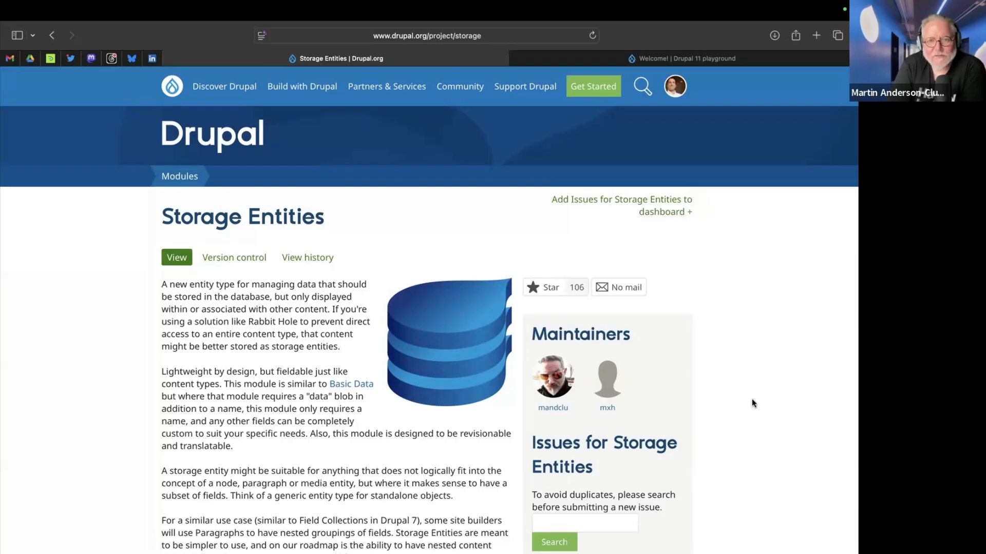
{"action": "scroll", "coordinate": [751, 398], "scroll_direction": "down", "scroll_amount": 15}
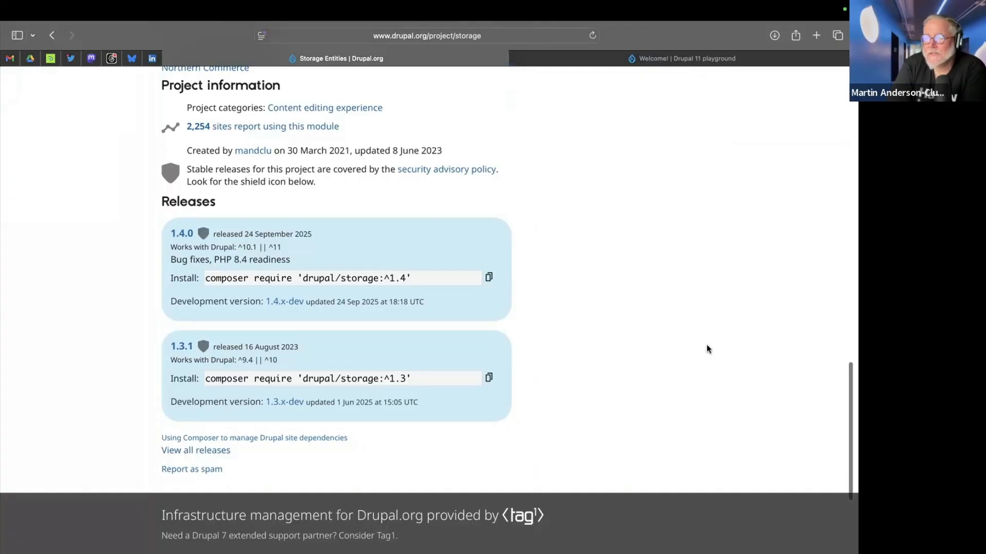
{"action": "scroll", "coordinate": [707, 347], "scroll_direction": "up", "scroll_amount": 2}
{"action": "scroll", "coordinate": [706, 348], "scroll_direction": "up", "scroll_amount": 15}
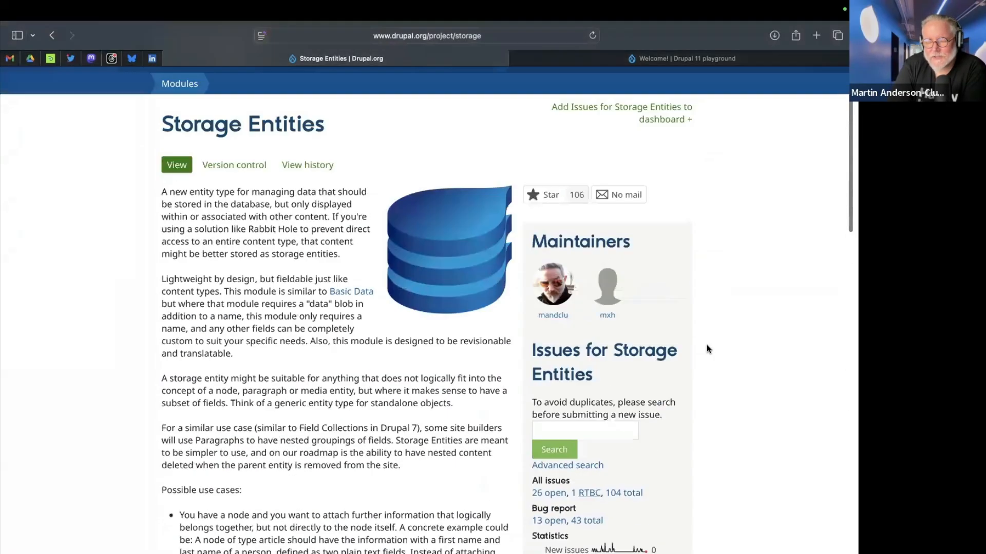
{"action": "scroll", "coordinate": [707, 349], "scroll_direction": "down", "scroll_amount": 3}
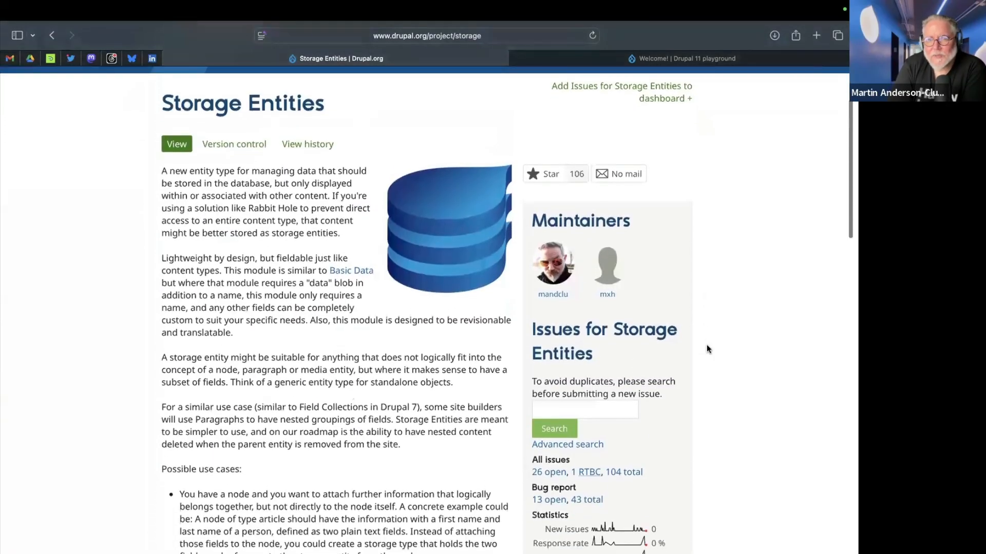
{"action": "scroll", "coordinate": [715, 340], "scroll_direction": "up", "scroll_amount": 1}
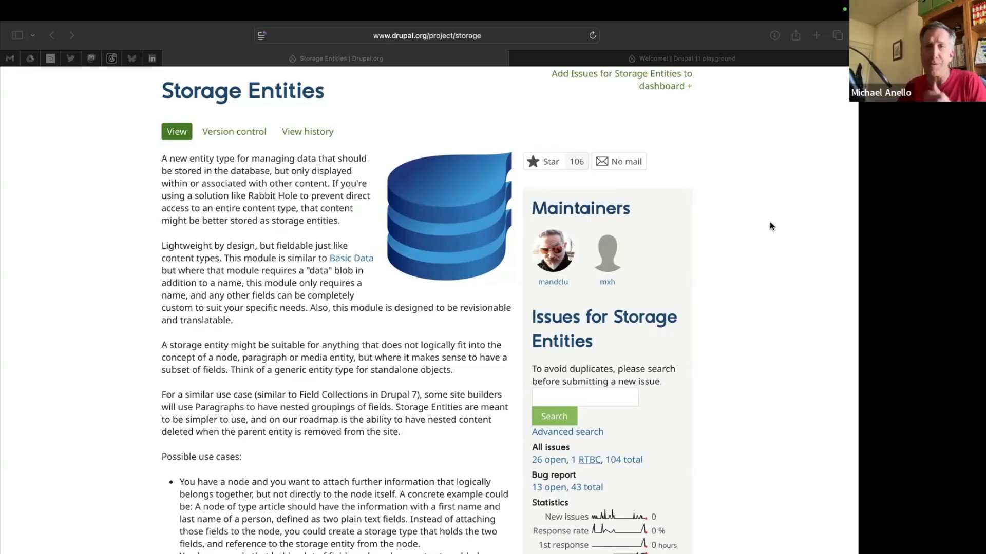
View the Drupal 11 playground site's home page and return to the Storage Entities project page.
{"action": "left_click", "coordinate": [632, 60]}
{"action": "left_click", "coordinate": [632, 60]}
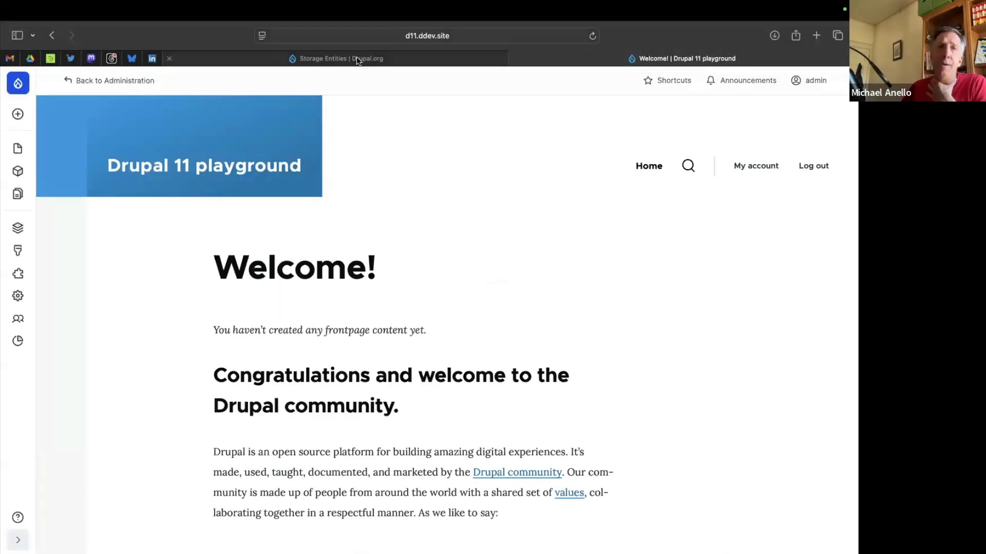
{"action": "mouse_move", "coordinate": [357, 59]}
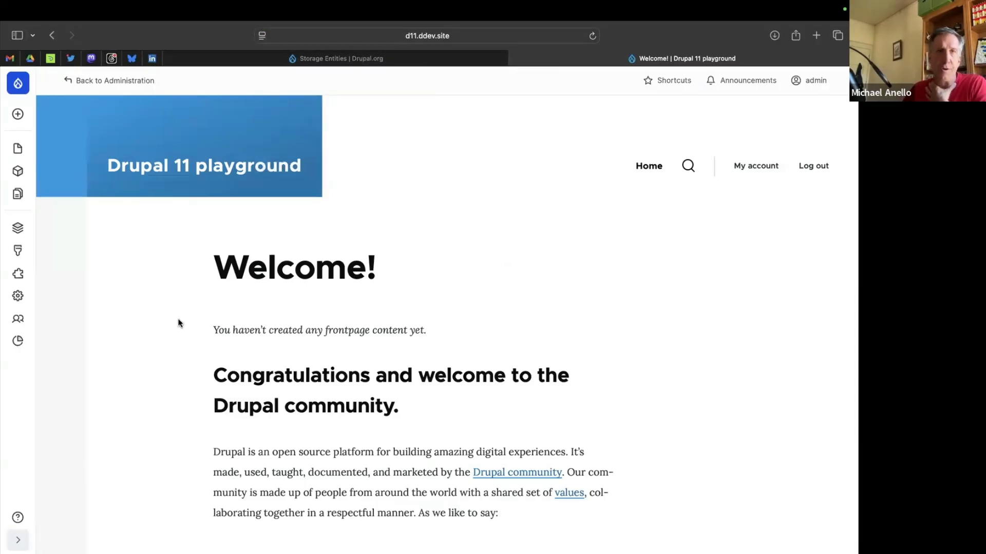
{"action": "left_click", "coordinate": [380, 61]}
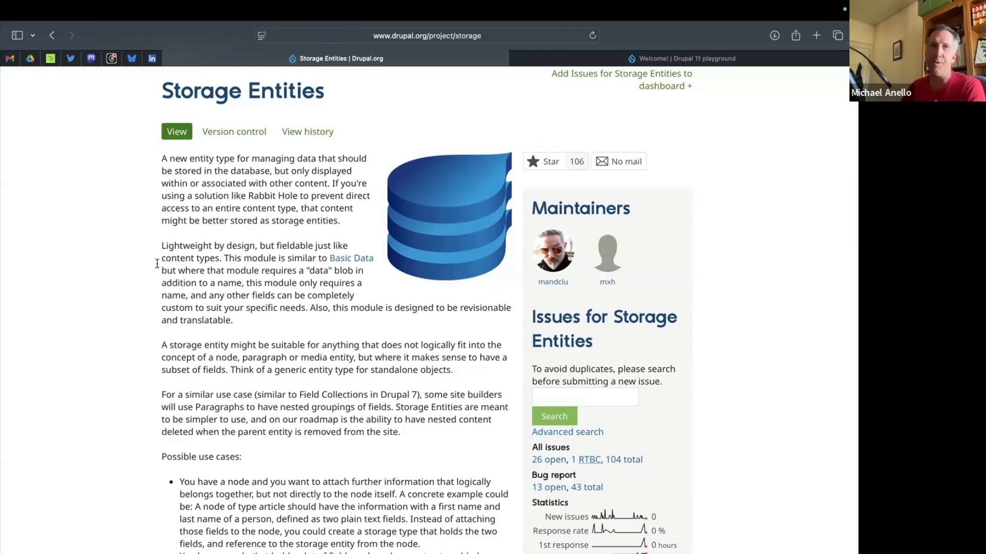
Switch to the terminal and enter the command ddev composer require drupal/storage without running it.
{"action": "key", "text": "ctrl+Left"}
{"action": "type", "text": "ddev composer re"}
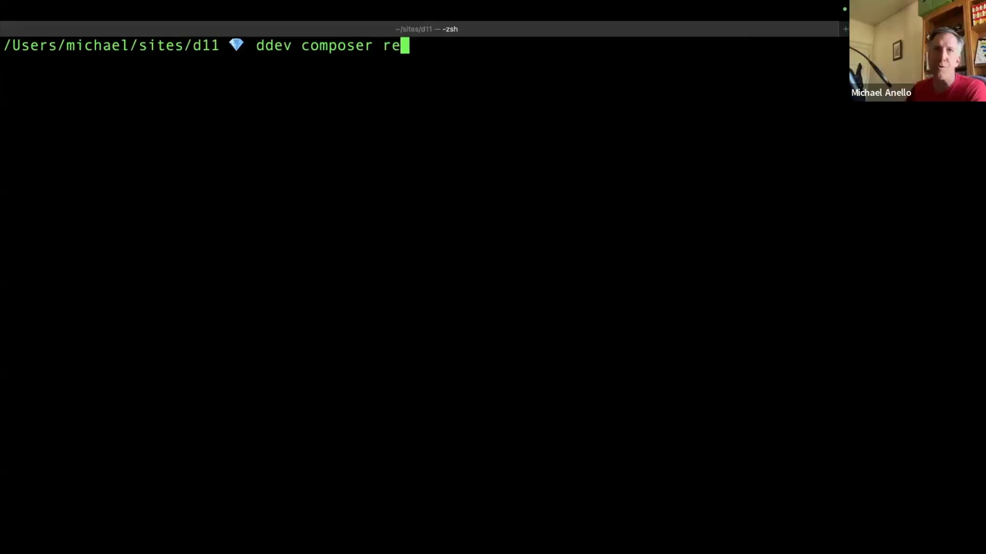
{"action": "type", "text": "quire drupal/st"}
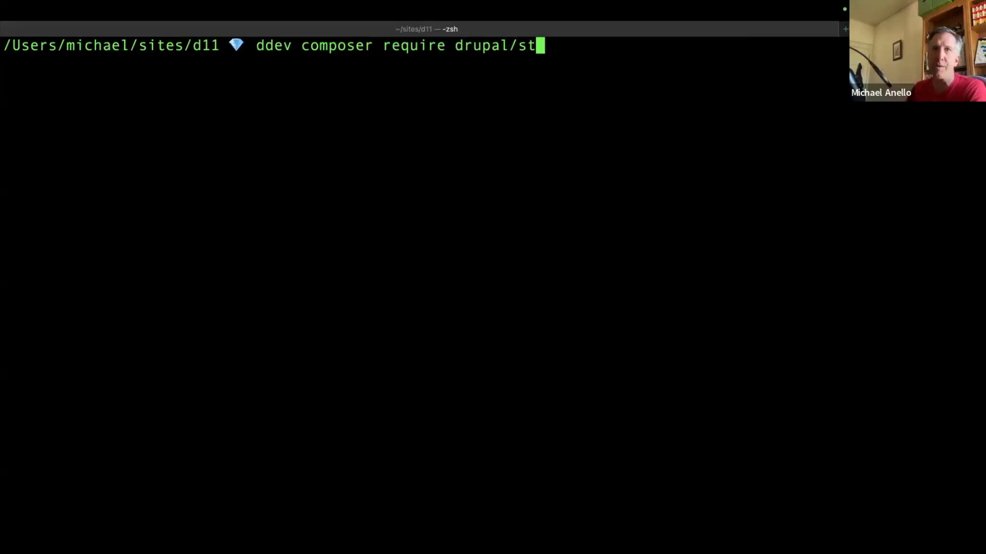
{"action": "type", "text": "orage_entities"}
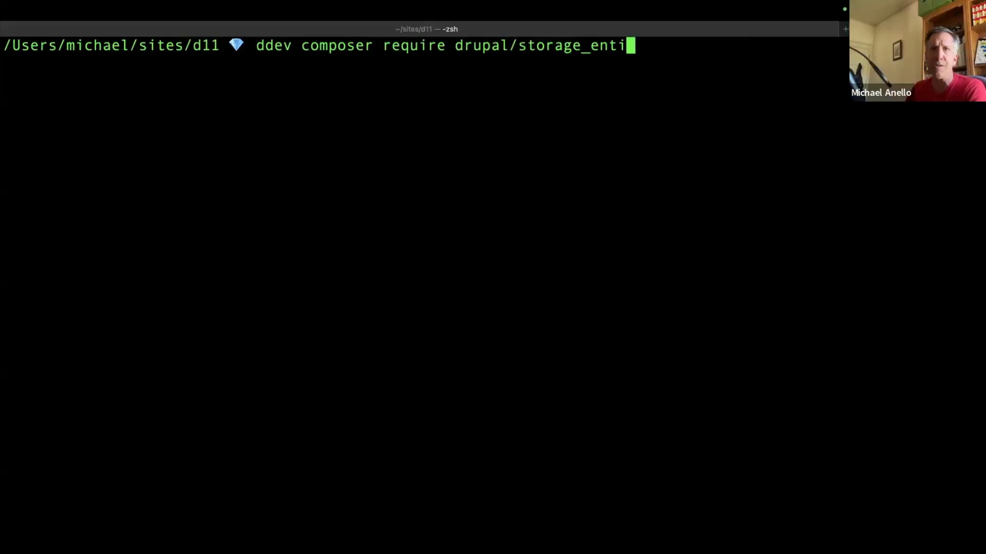
{"action": "key", "text": "BackSpace"}
{"action": "key", "text": "BackSpace"}
{"action": "key", "text": "BackSpace"}
{"action": "key", "text": "BackSpace"}
{"action": "key", "text": "BackSpace"}
{"action": "key", "text": "BackSpace"}
{"action": "key", "text": "BackSpace"}
{"action": "key", "text": "BackSpace"}
{"action": "key", "text": "BackSpace"}
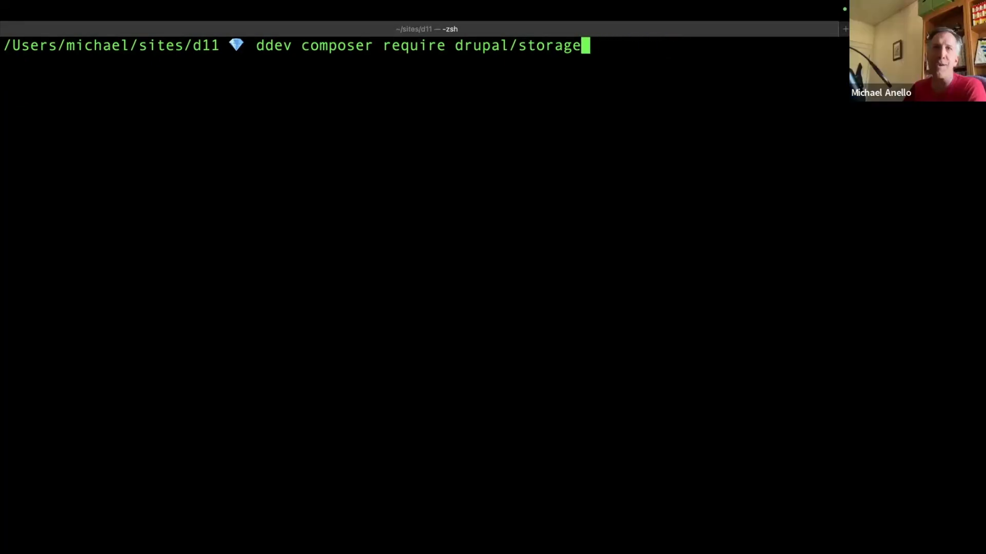
Check the module's title and machine name on its project page in the browser, and run the prepared Composer command in the terminal.
{"action": "key", "text": "super+Tab"}
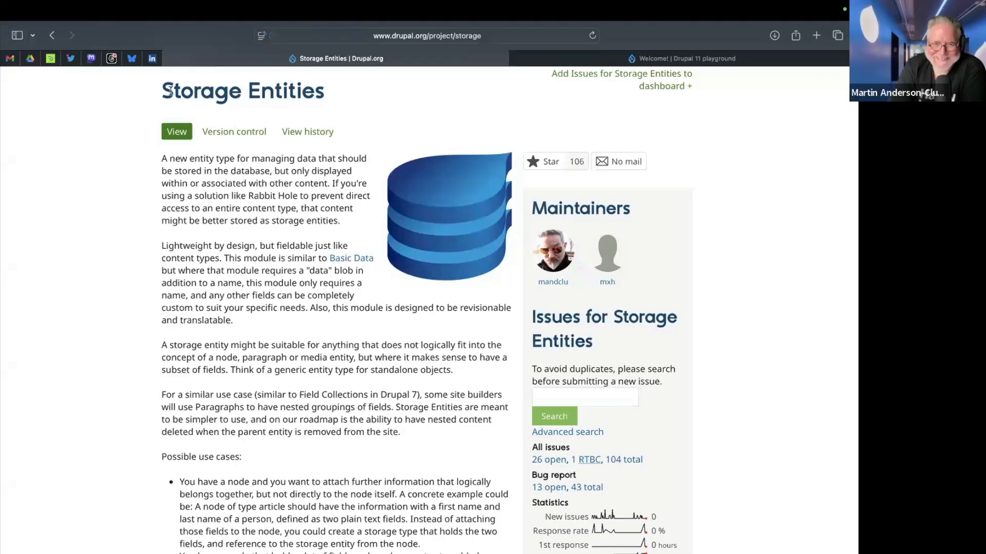
{"action": "left_click_drag", "start_coordinate": [163, 91], "coordinate": [325, 93]}
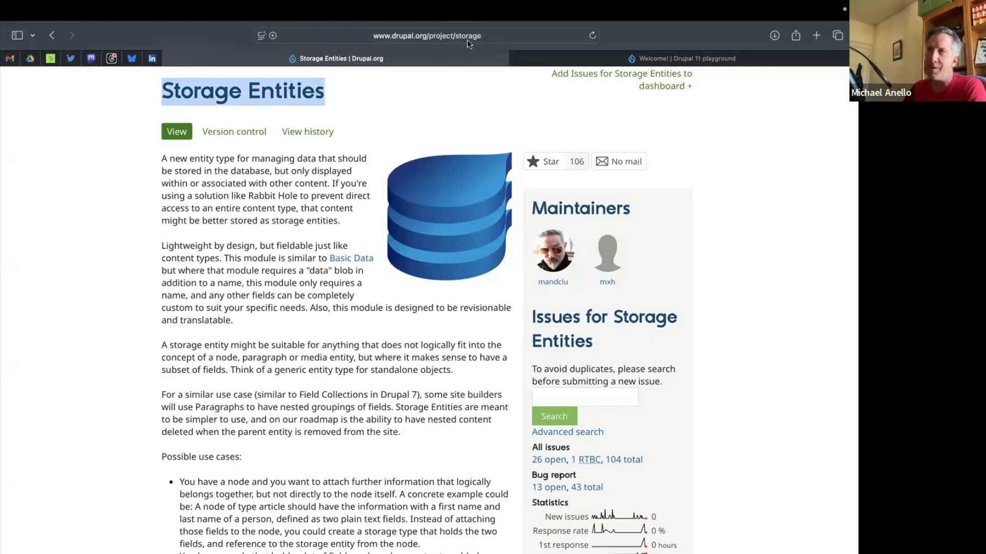
{"action": "key", "text": "ctrl+Left"}
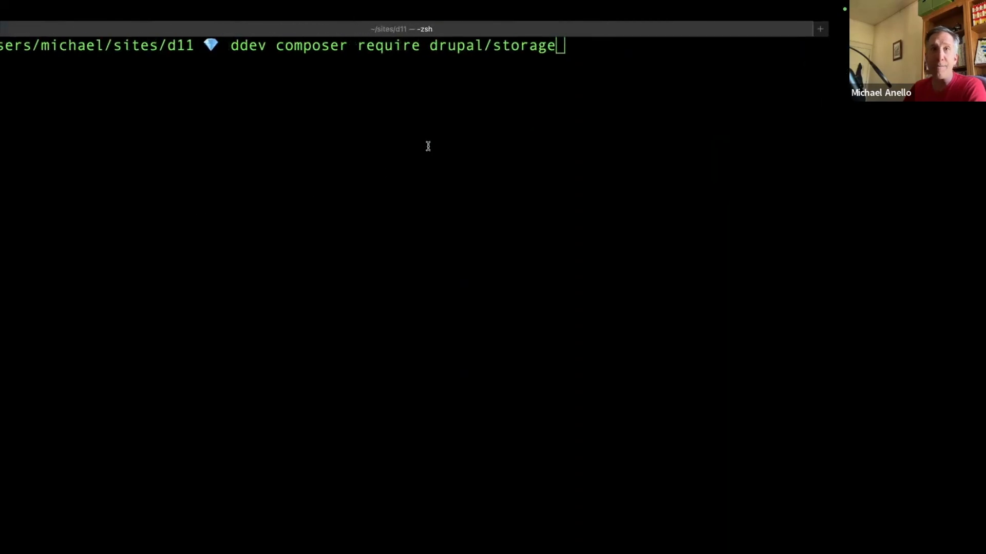
{"action": "key", "text": "Return"}
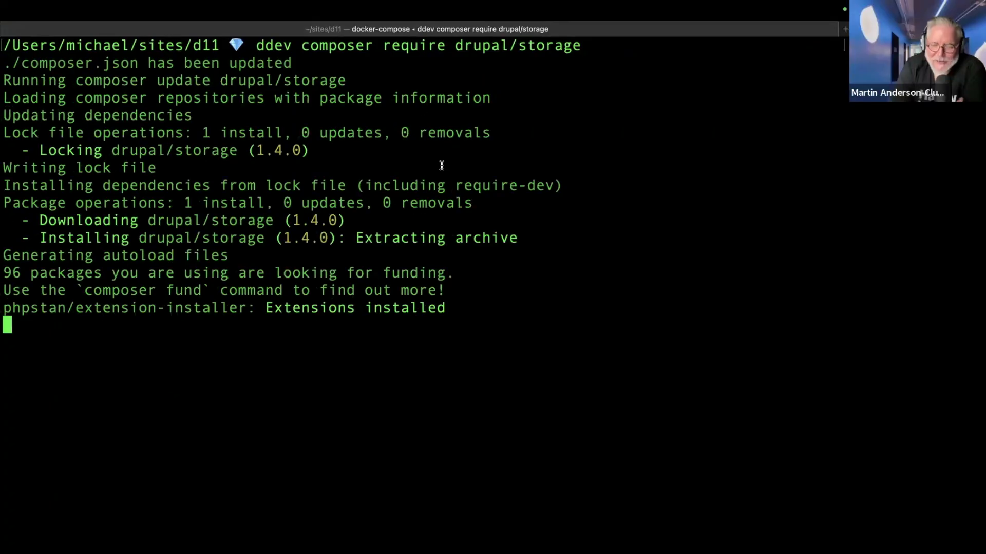
Examine the Storage Entities releases on the project page in the browser and the Composer output in the terminal.
{"action": "key", "text": "ctrl+Right"}
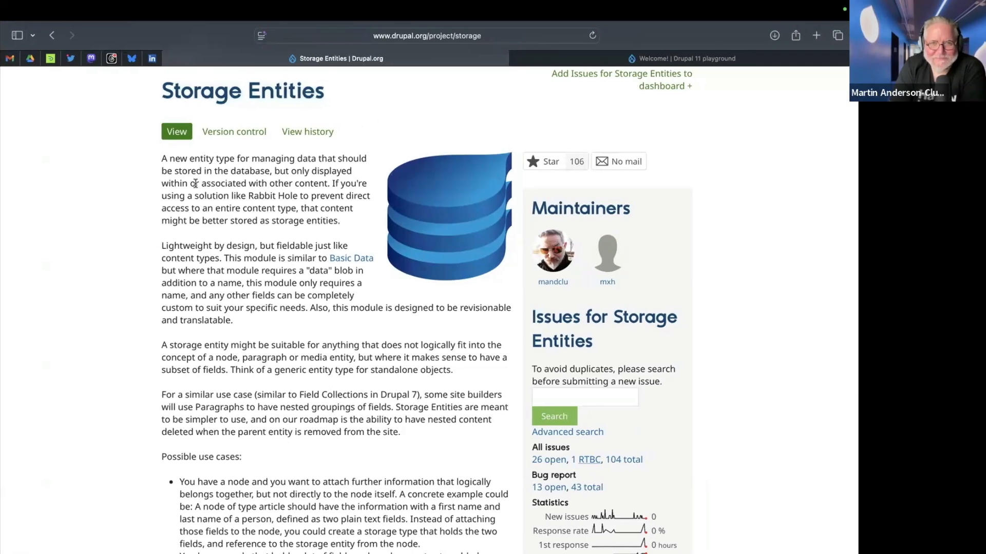
{"action": "scroll", "coordinate": [195, 184], "scroll_direction": "down", "scroll_amount": 15}
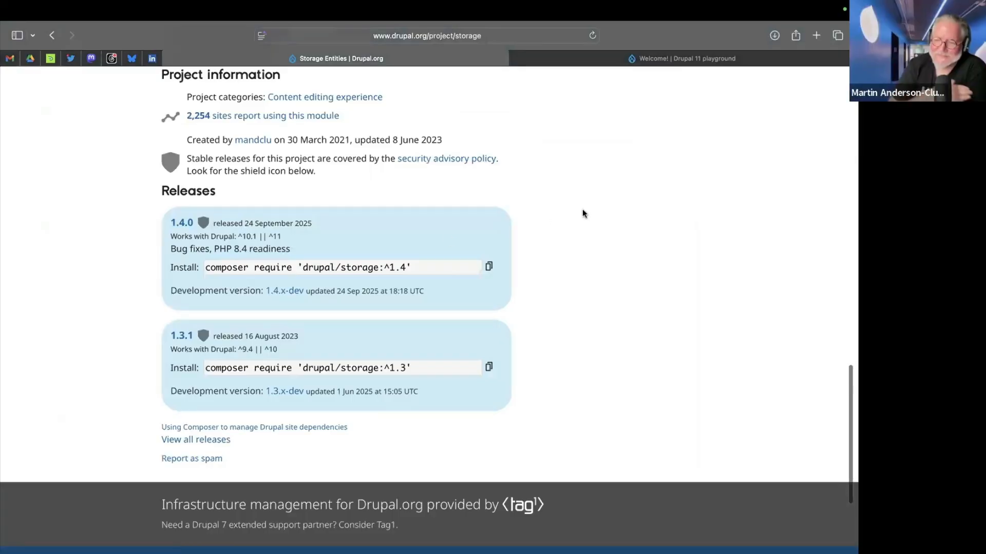
{"action": "key", "text": "ctrl+Left"}
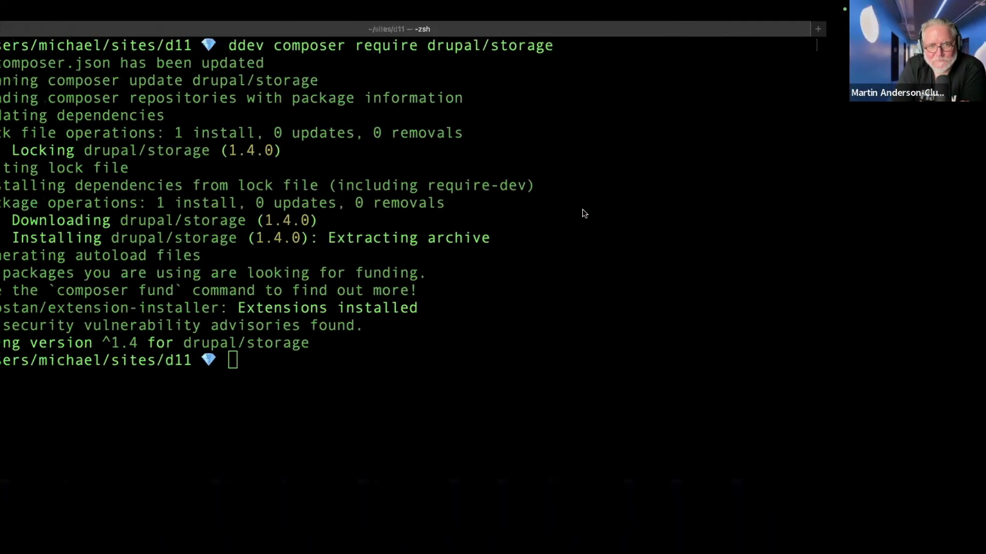
{"action": "key", "text": "ctrl+Right"}
In the terminal, enable the Storage Entities module by running ddev drush en storage.
{"action": "key", "text": "ctrl+Left"}
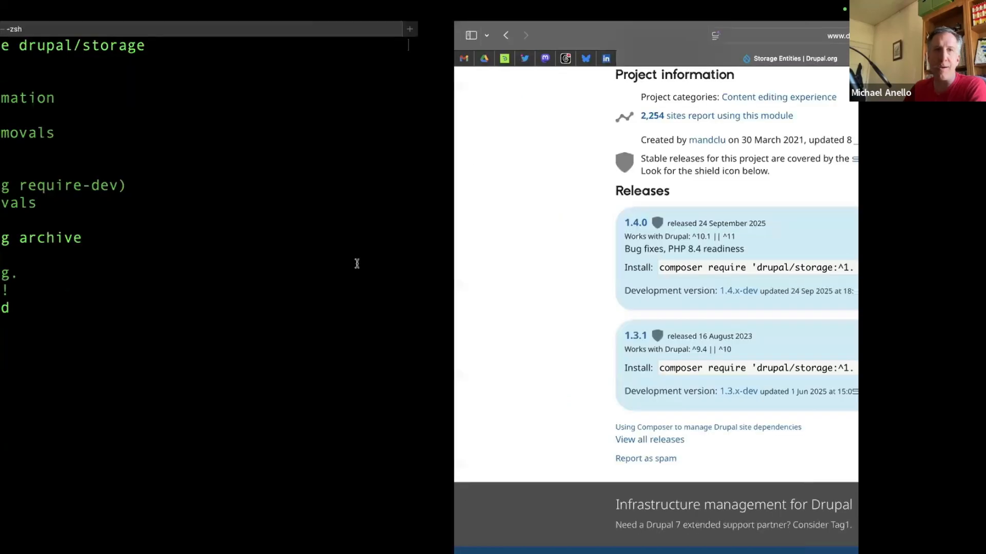
{"action": "type", "text": "ddev drush en storage"}
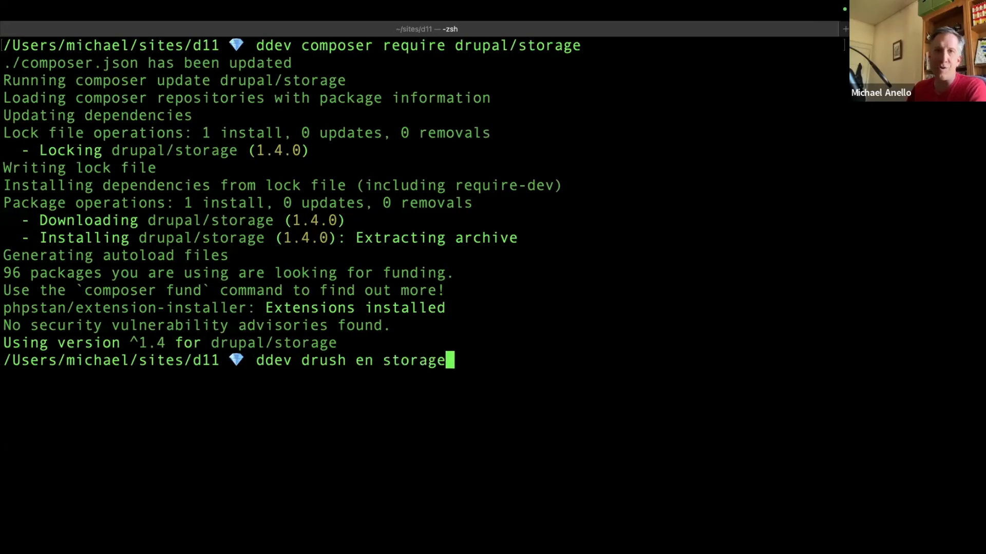
{"action": "key", "text": "Return"}
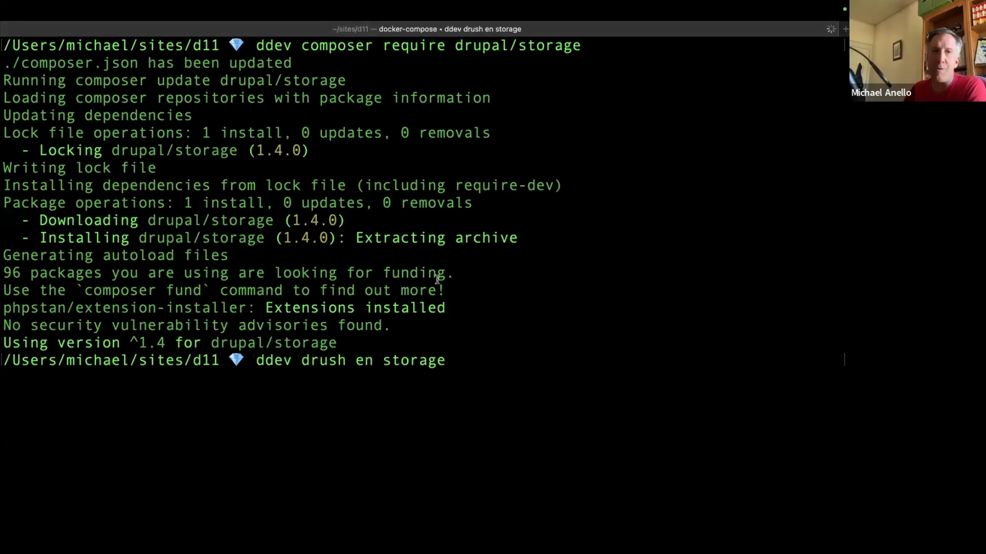
Switch to the Drupal 11 playground site in the browser and filter its Extend page's module list by "storage".
{"action": "key", "text": "ctrl+Right"}
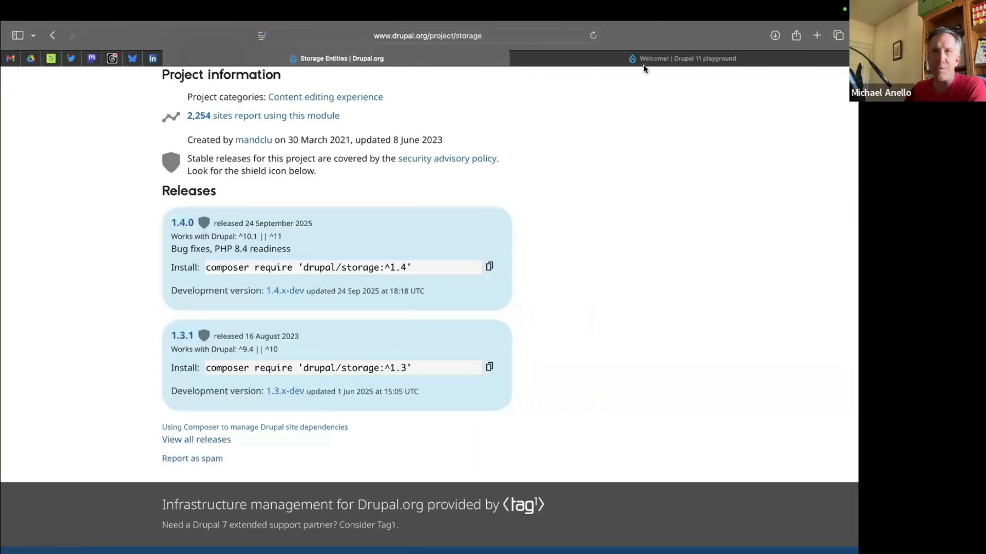
{"action": "left_click", "coordinate": [644, 59]}
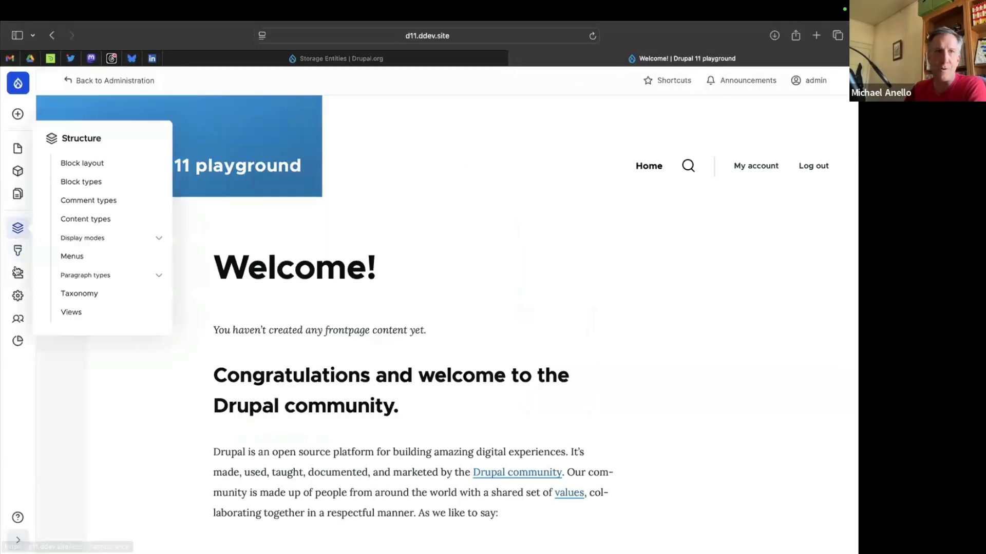
{"action": "left_click", "coordinate": [18, 273]}
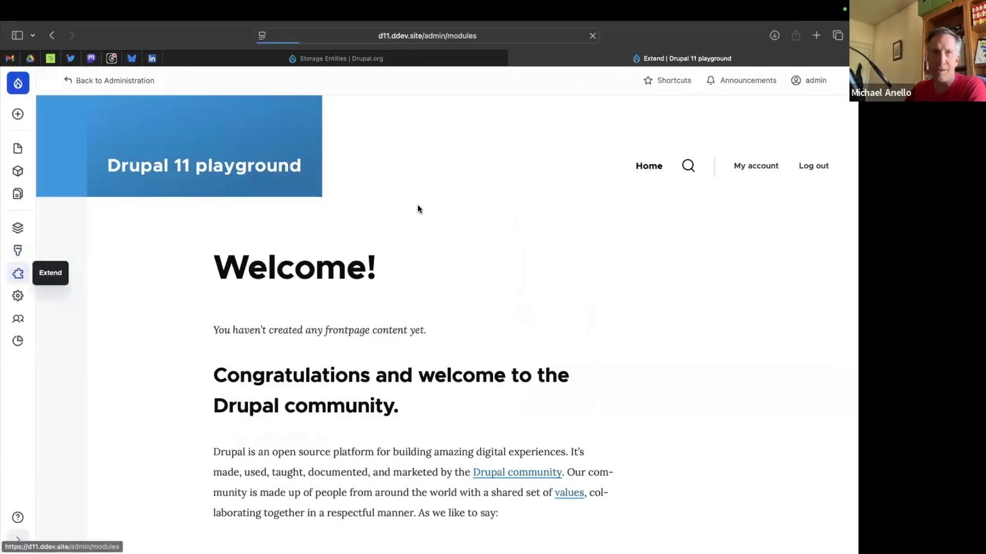
{"action": "left_click", "coordinate": [231, 317]}
{"action": "type", "text": "storage"}
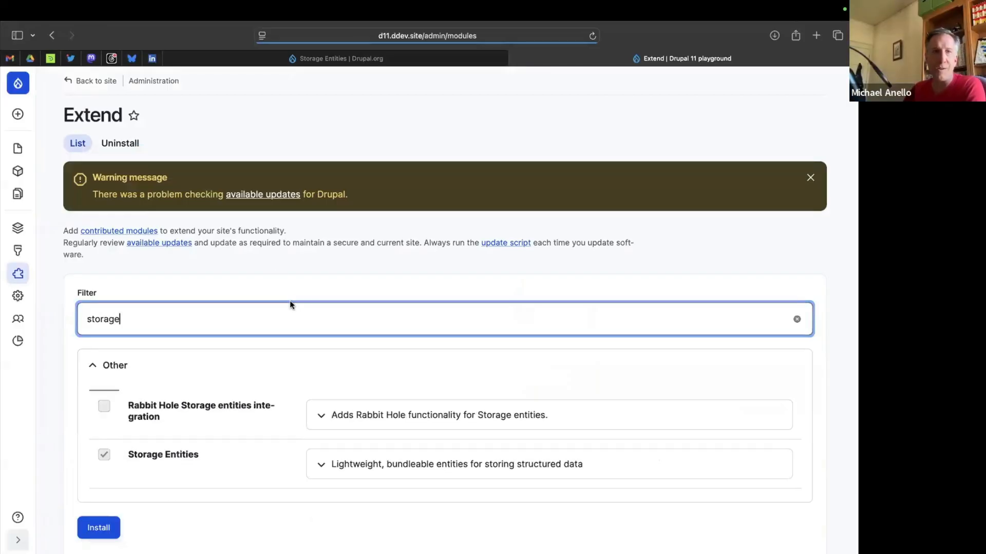
{"action": "scroll", "coordinate": [290, 303], "scroll_direction": "down", "scroll_amount": 2}
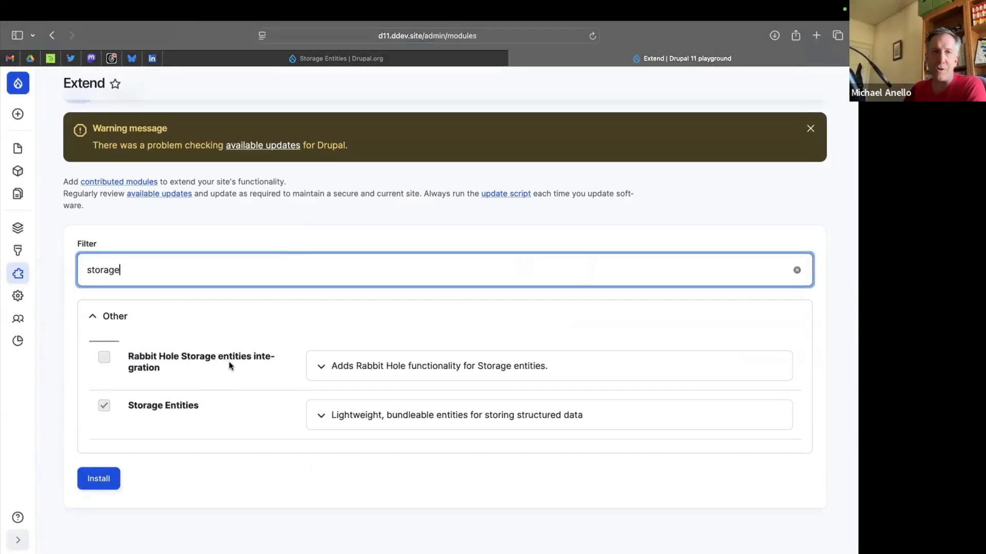
{"action": "scroll", "coordinate": [226, 308], "scroll_direction": "up", "scroll_amount": 2}
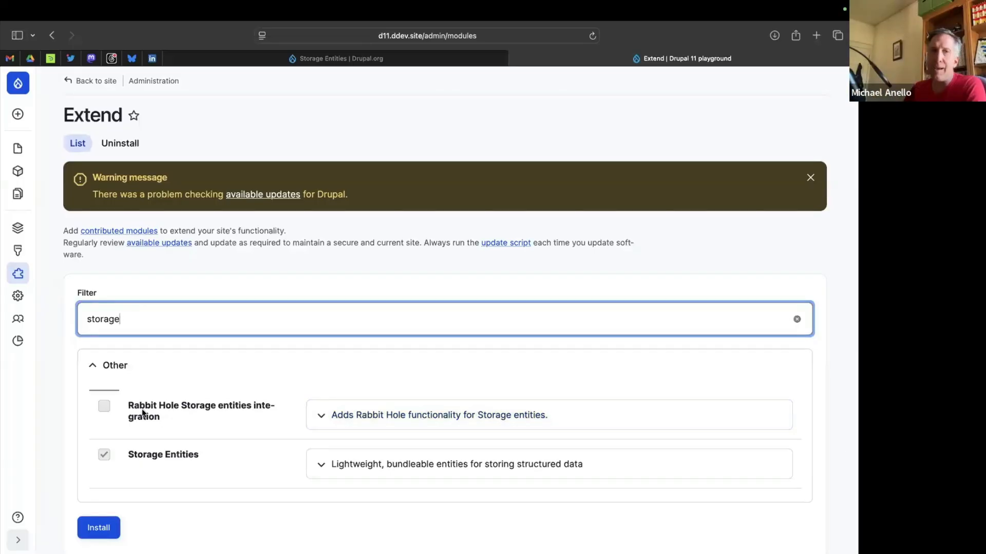
{"action": "left_click", "coordinate": [314, 280]}
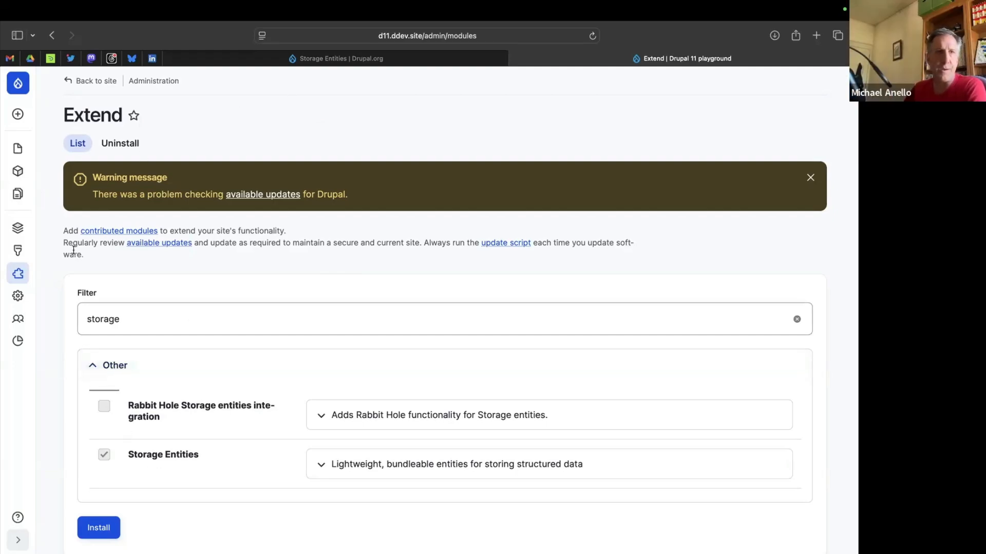
Start adding a new storage type on the Drupal site and label it "Restaurant menu item".
{"action": "mouse_move", "coordinate": [18, 229]}
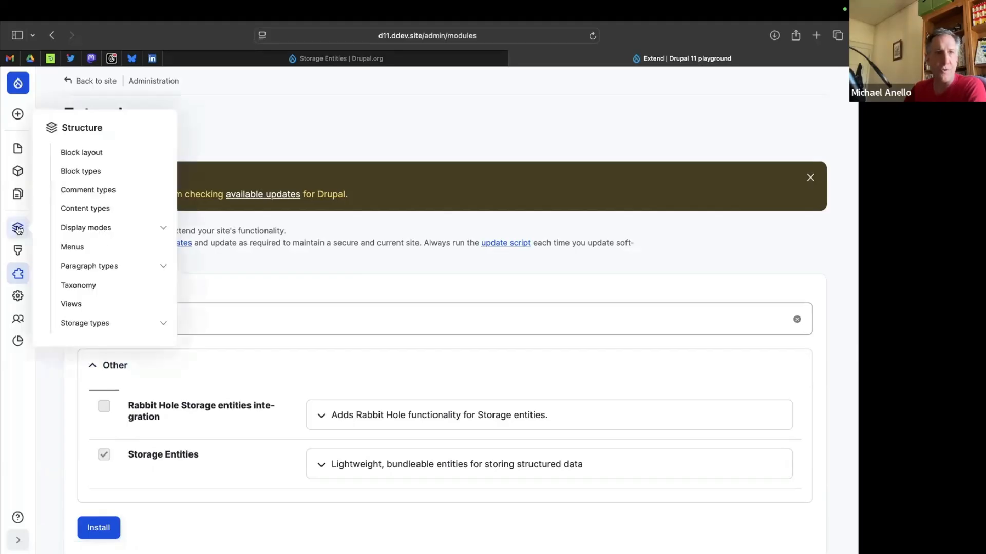
{"action": "left_click", "coordinate": [107, 325]}
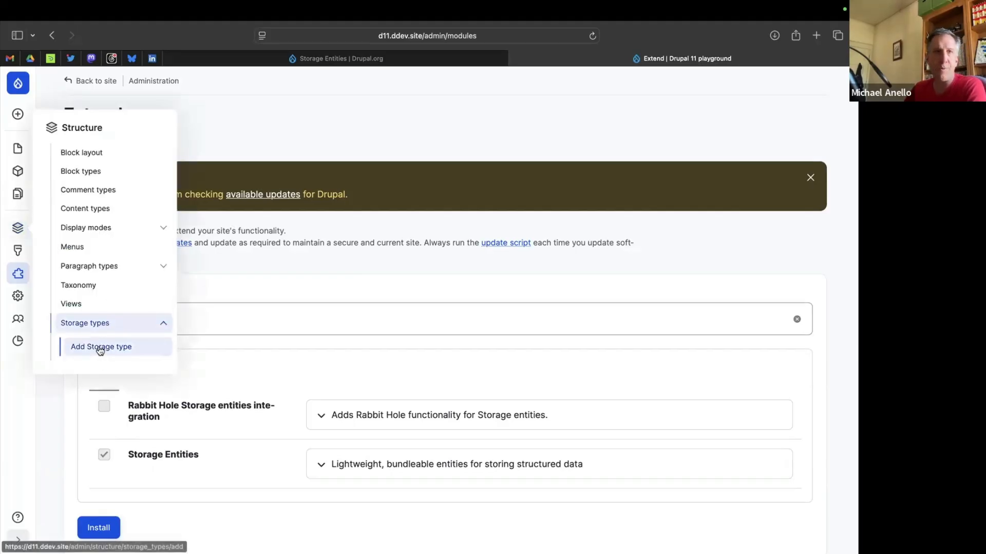
{"action": "left_click", "coordinate": [100, 348]}
{"action": "left_click", "coordinate": [158, 194]}
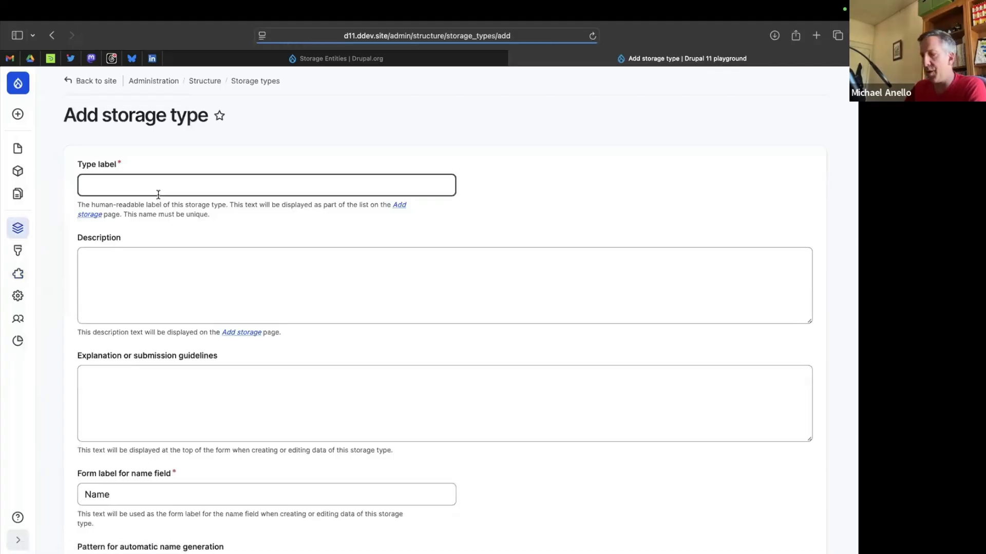
{"action": "type", "text": "Restaurant menu ite"}
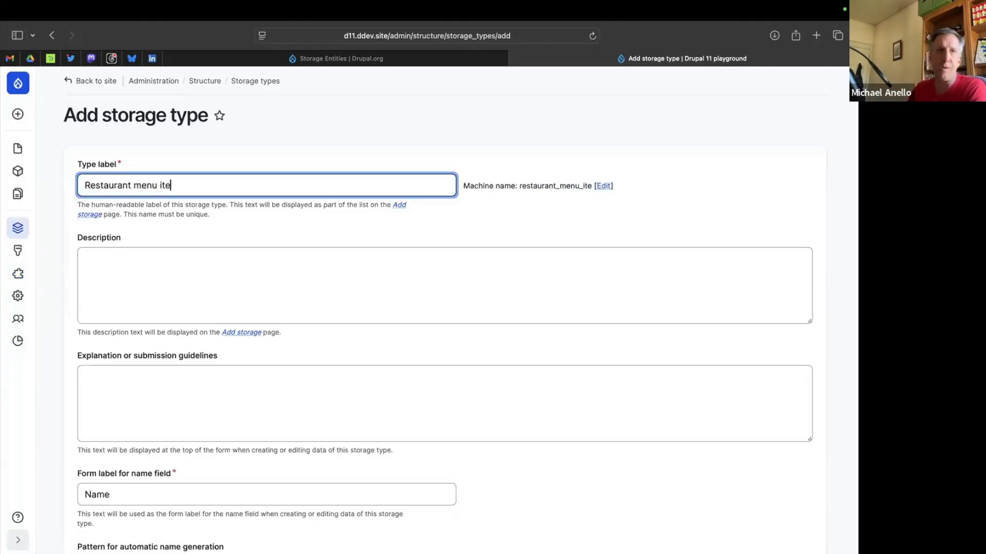
{"action": "type", "text": "m"}
Set the form label for the storage type's name field to "Dish".
{"action": "scroll", "coordinate": [247, 287], "scroll_direction": "down", "scroll_amount": 3}
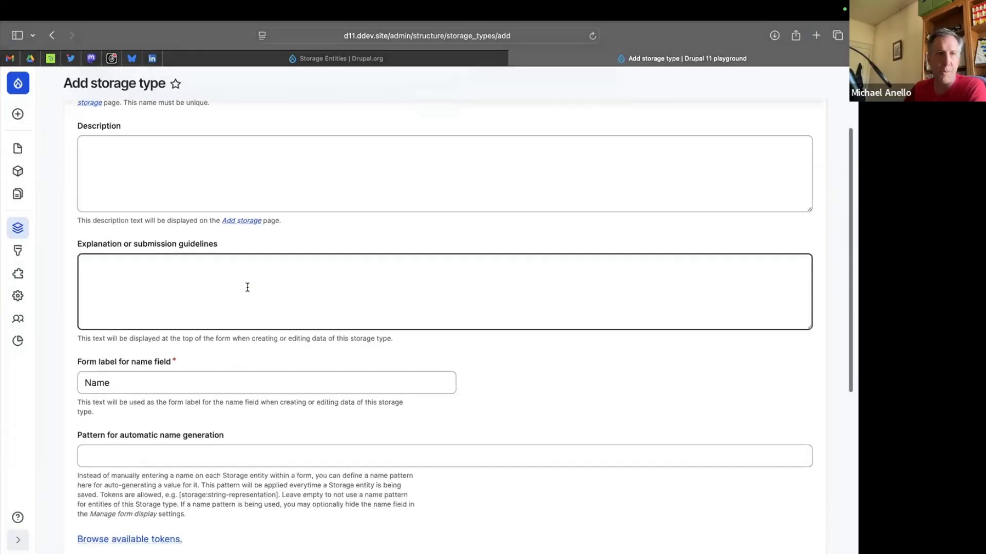
{"action": "scroll", "coordinate": [247, 288], "scroll_direction": "down", "scroll_amount": 3}
{"action": "left_click", "coordinate": [143, 285]}
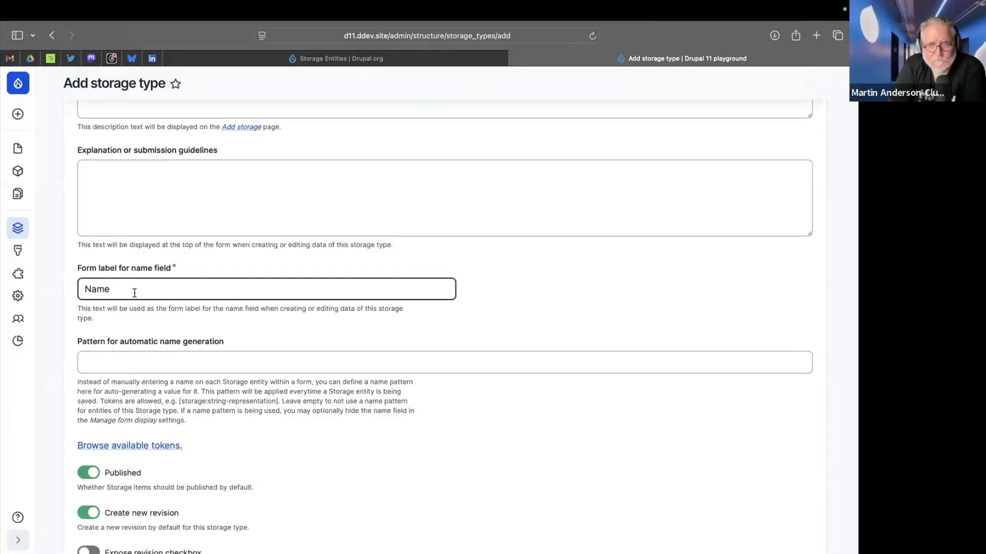
{"action": "double_click", "coordinate": [134, 292]}
{"action": "type", "text": "Dish"}
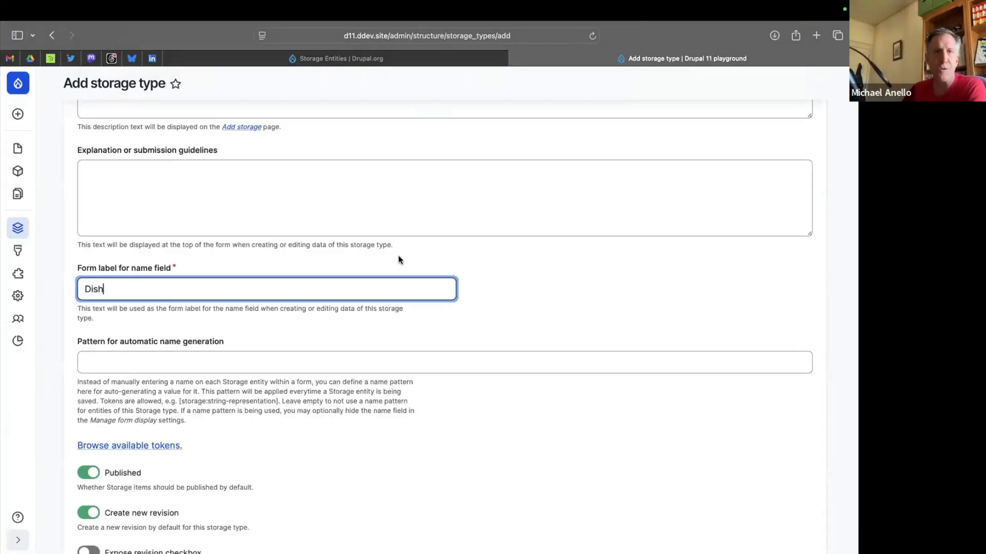
{"action": "left_click", "coordinate": [532, 307]}
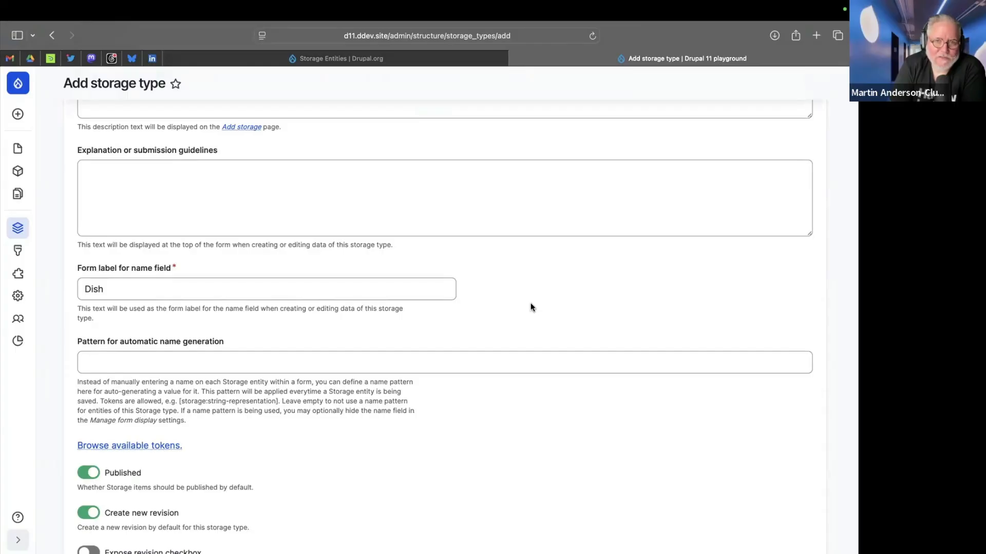
Replace the name field's form label with "Plate".
{"action": "left_click", "coordinate": [152, 286]}
{"action": "key", "text": "BackSpace"}
{"action": "key", "text": "BackSpace"}
{"action": "key", "text": "BackSpace"}
{"action": "key", "text": "BackSpace"}
{"action": "type", "text": "PLate"}
{"action": "key", "text": "BackSpace"}
{"action": "key", "text": "BackSpace"}
{"action": "key", "text": "BackSpace"}
{"action": "key", "text": "BackSpace"}
{"action": "type", "text": "late"}
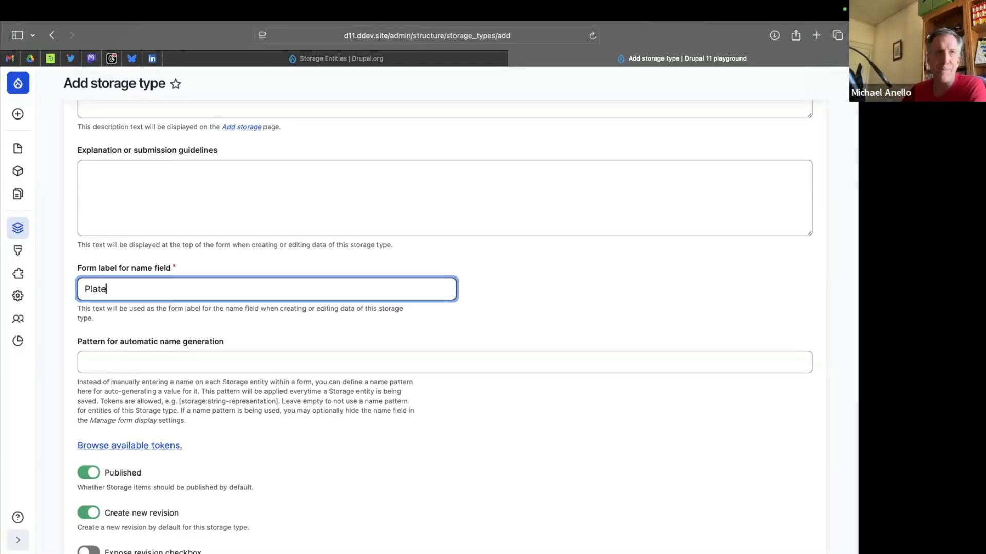
Change the form label for the name field to "Item name".
{"action": "key", "text": "BackSpace"}
{"action": "key", "text": "BackSpace"}
{"action": "key", "text": "BackSpace"}
{"action": "key", "text": "BackSpace"}
{"action": "key", "text": "BackSpace"}
{"action": "type", "text": "Item name"}
{"action": "left_click", "coordinate": [650, 327]}
Examine the automatic name generation pattern and the published, revision and direct viewing options of the storage type.
{"action": "scroll", "coordinate": [649, 327], "scroll_direction": "down", "scroll_amount": 3}
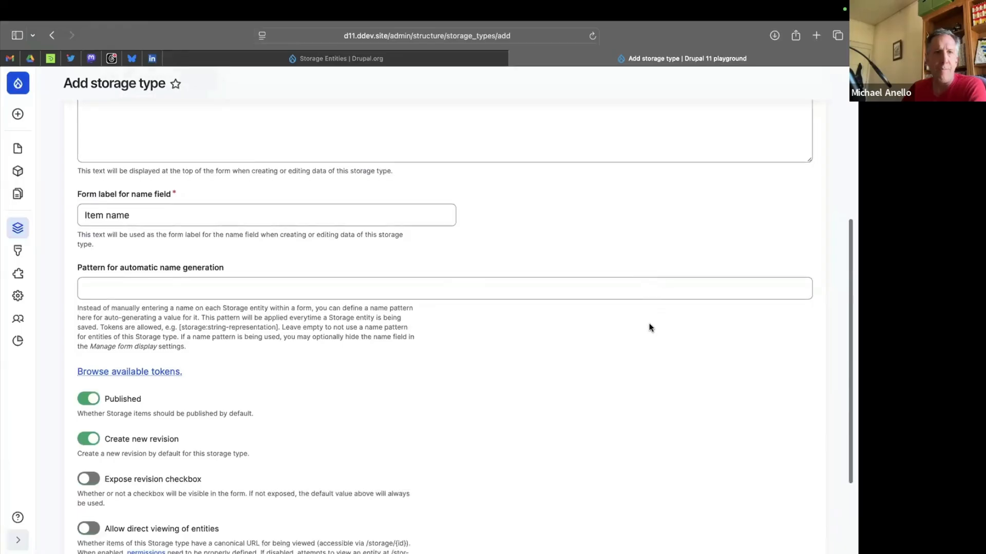
{"action": "left_click", "coordinate": [361, 286]}
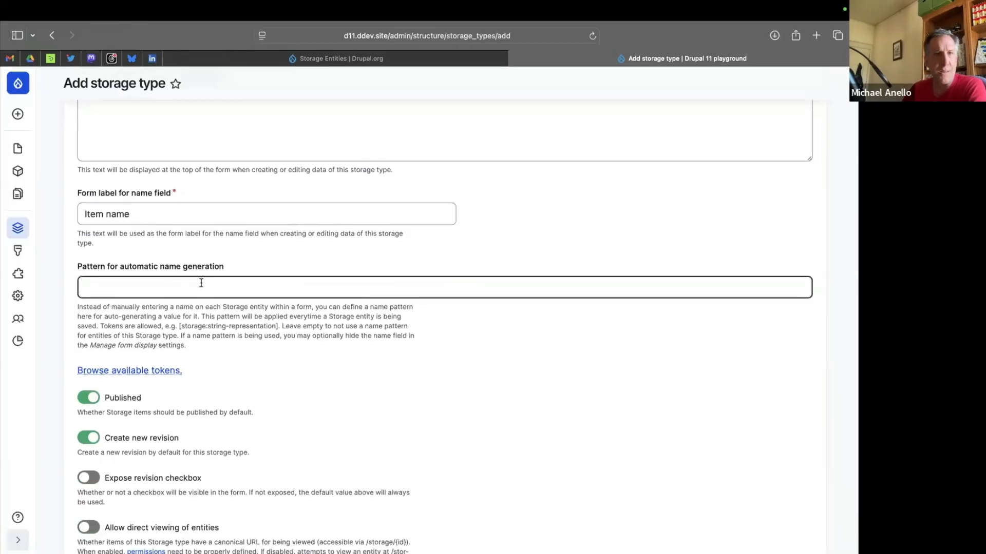
{"action": "left_click", "coordinate": [112, 354]}
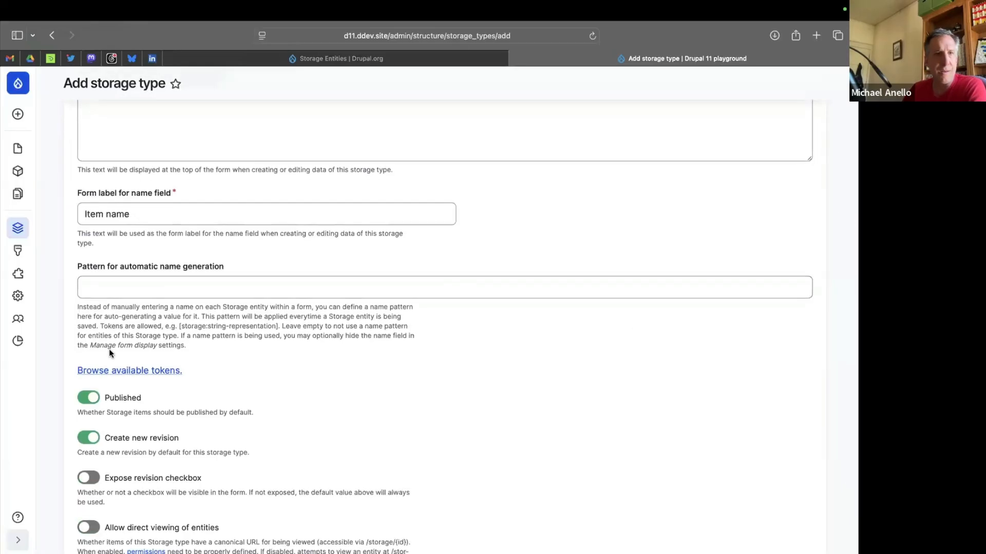
{"action": "left_click", "coordinate": [98, 274]}
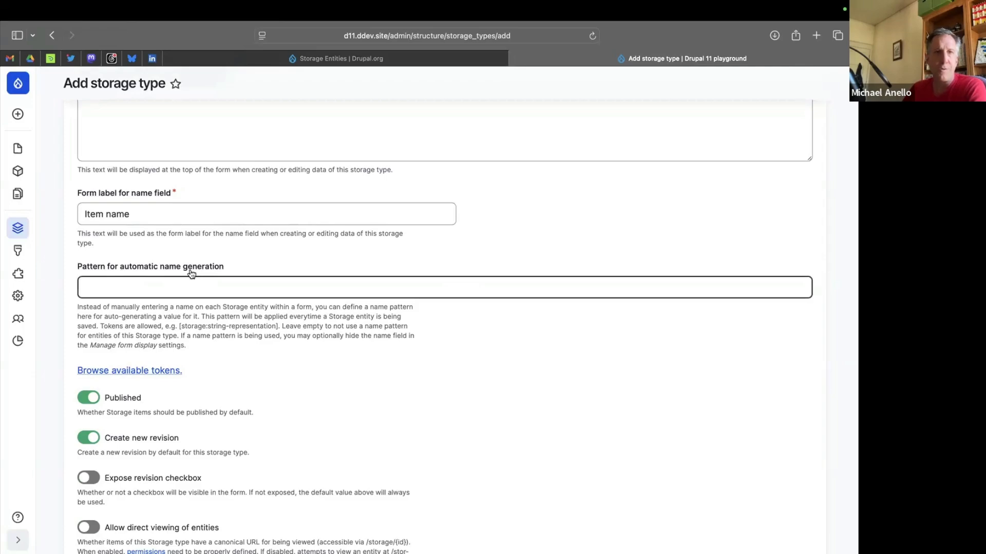
{"action": "left_click", "coordinate": [107, 322]}
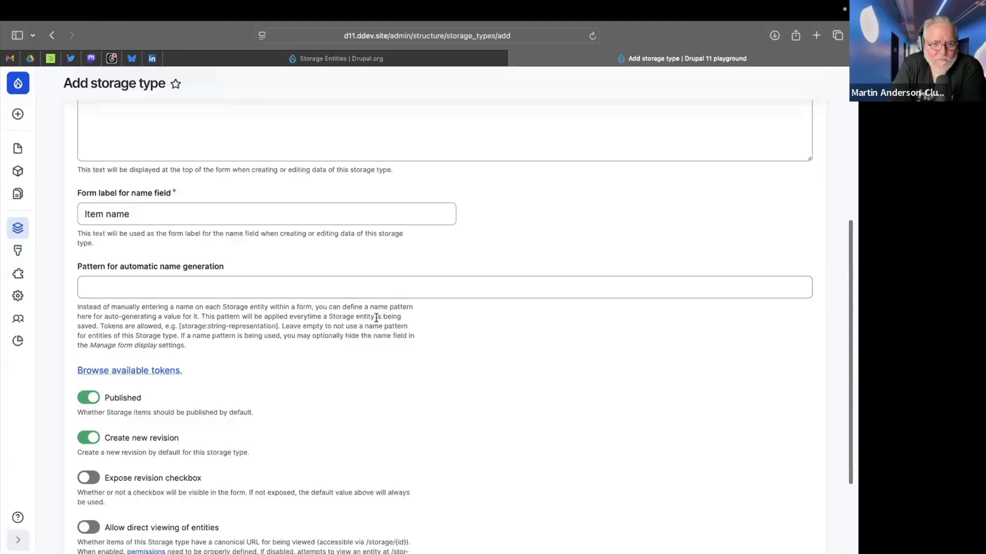
{"action": "scroll", "coordinate": [378, 315], "scroll_direction": "down", "scroll_amount": 4}
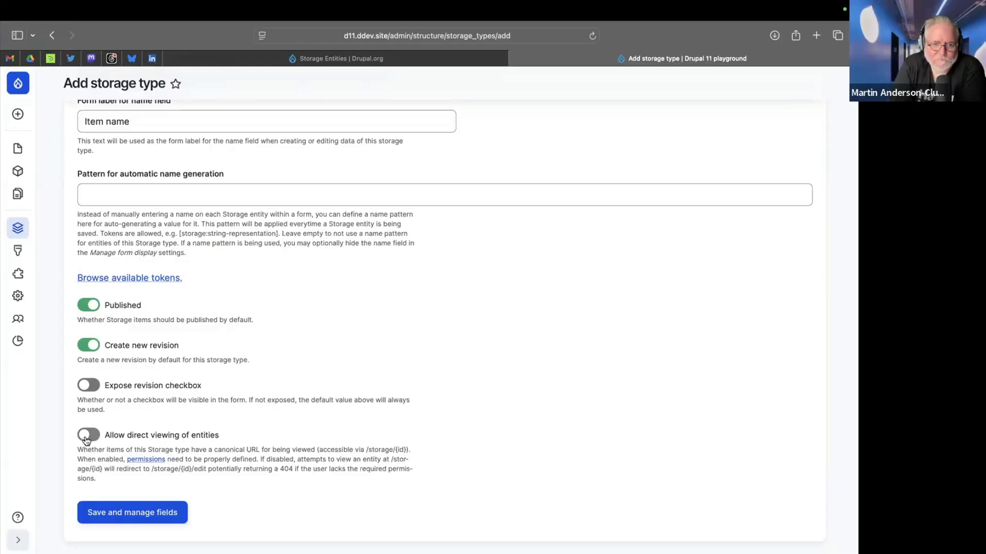
{"action": "scroll", "coordinate": [300, 411], "scroll_direction": "down", "scroll_amount": 2}
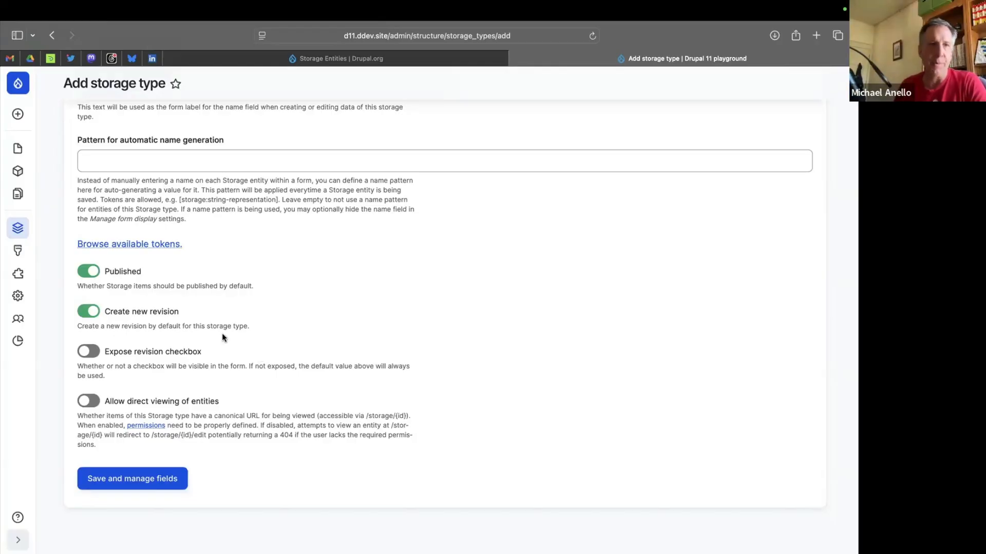
Review the completed form, save the Restaurant menu item storage type and continue to managing its fields.
{"action": "scroll", "coordinate": [215, 286], "scroll_direction": "up", "scroll_amount": 3}
{"action": "scroll", "coordinate": [215, 285], "scroll_direction": "up", "scroll_amount": 5}
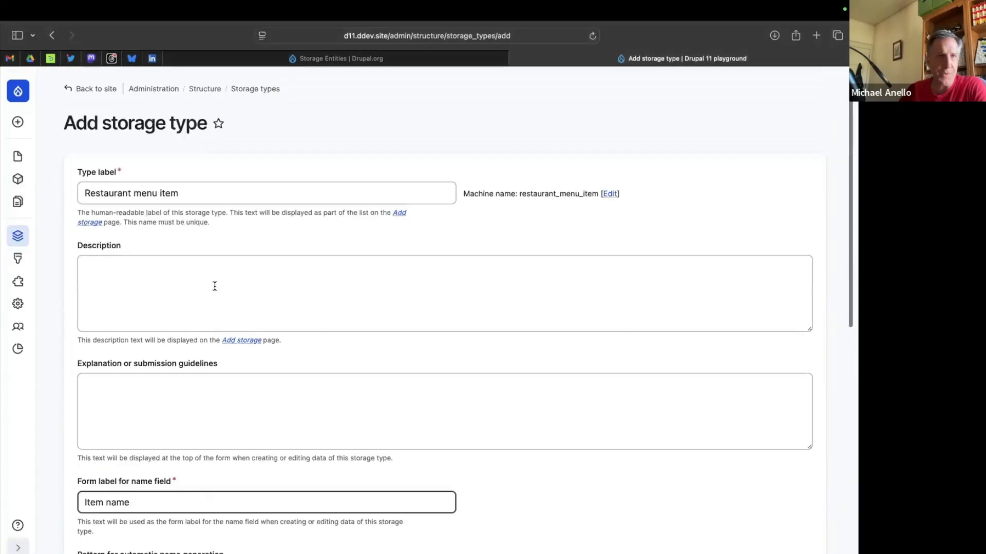
{"action": "scroll", "coordinate": [143, 375], "scroll_direction": "down", "scroll_amount": 10}
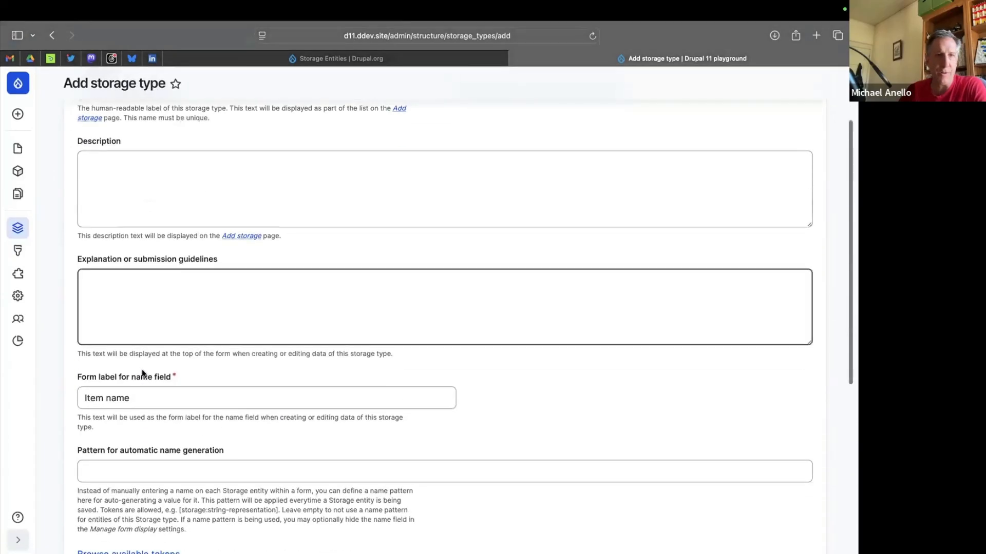
{"action": "left_click", "coordinate": [126, 479]}
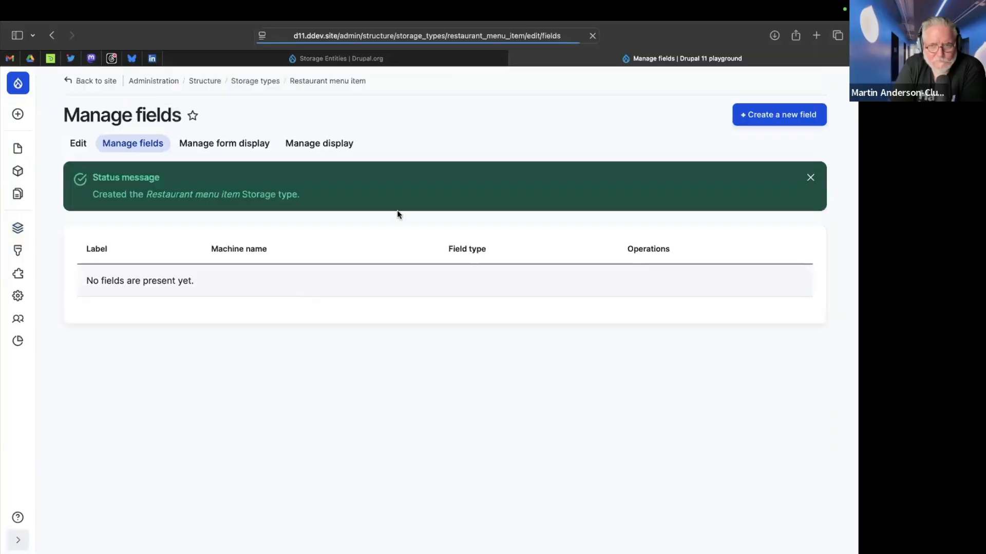
Create a plain text field labelled "Description" with the field type Text (plain, long) and continue to its settings.
{"action": "left_click", "coordinate": [763, 118]}
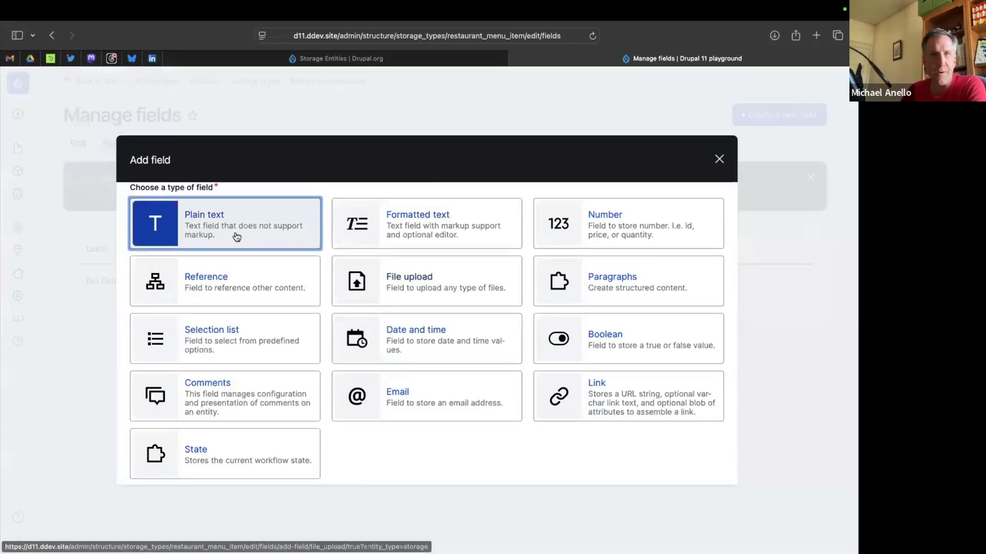
{"action": "left_click", "coordinate": [201, 227]}
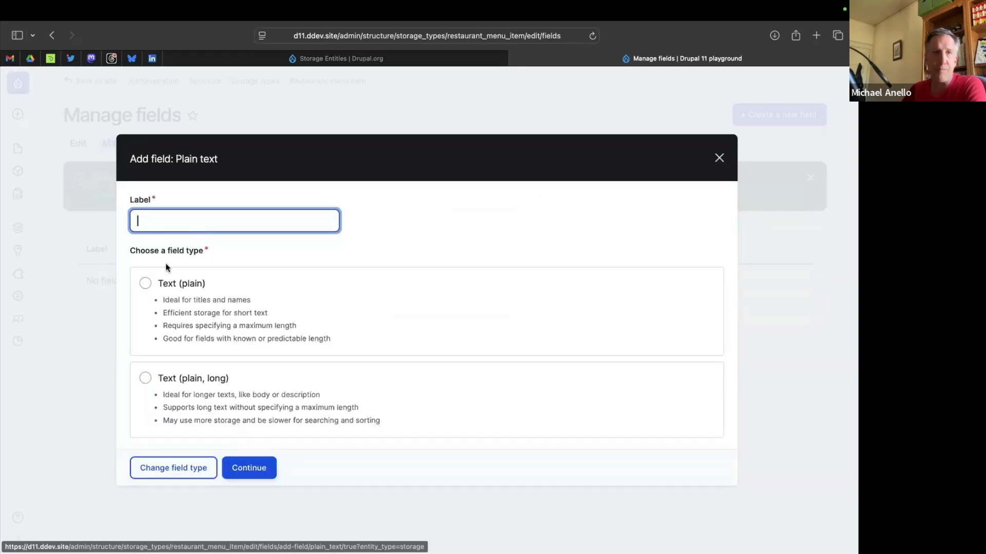
{"action": "type", "text": "Description"}
{"action": "key", "text": "BackSpace"}
{"action": "key", "text": "BackSpace"}
{"action": "key", "text": "BackSpace"}
{"action": "key", "text": "BackSpace"}
{"action": "key", "text": "BackSpace"}
{"action": "key", "text": "BackSpace"}
{"action": "key", "text": "BackSpace"}
{"action": "type", "text": "ription"}
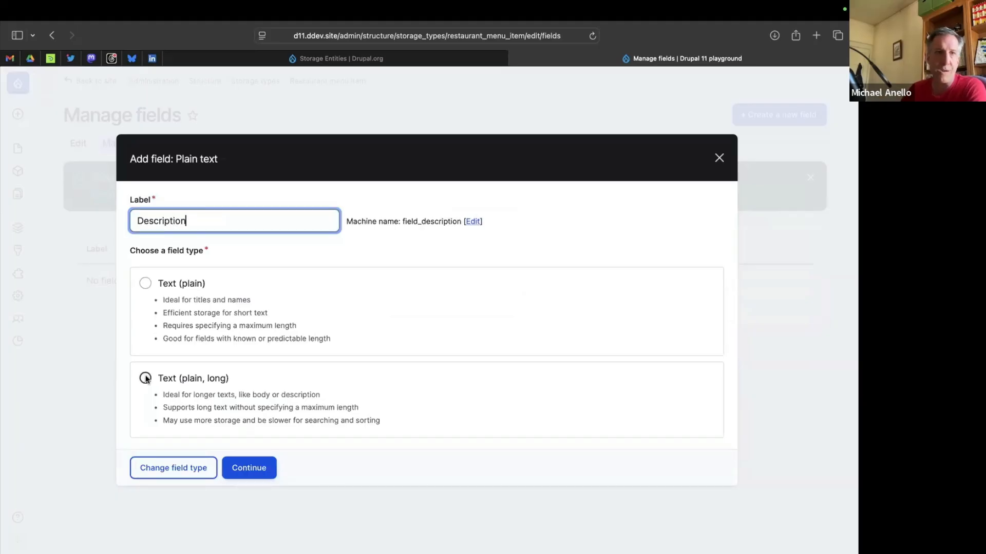
{"action": "left_click", "coordinate": [145, 379]}
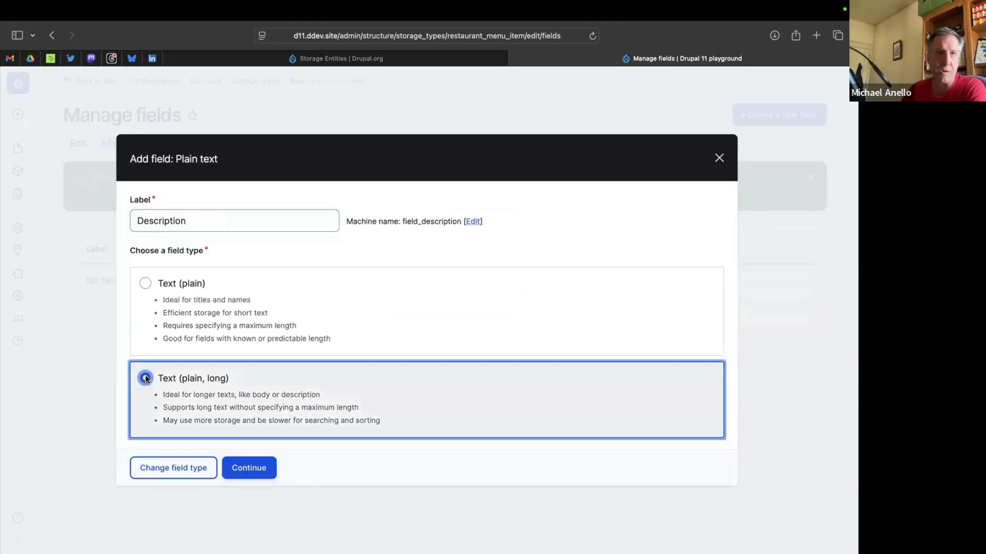
{"action": "left_click", "coordinate": [241, 468]}
Make the Description field required and save its settings.
{"action": "scroll", "coordinate": [265, 313], "scroll_direction": "down", "scroll_amount": 3}
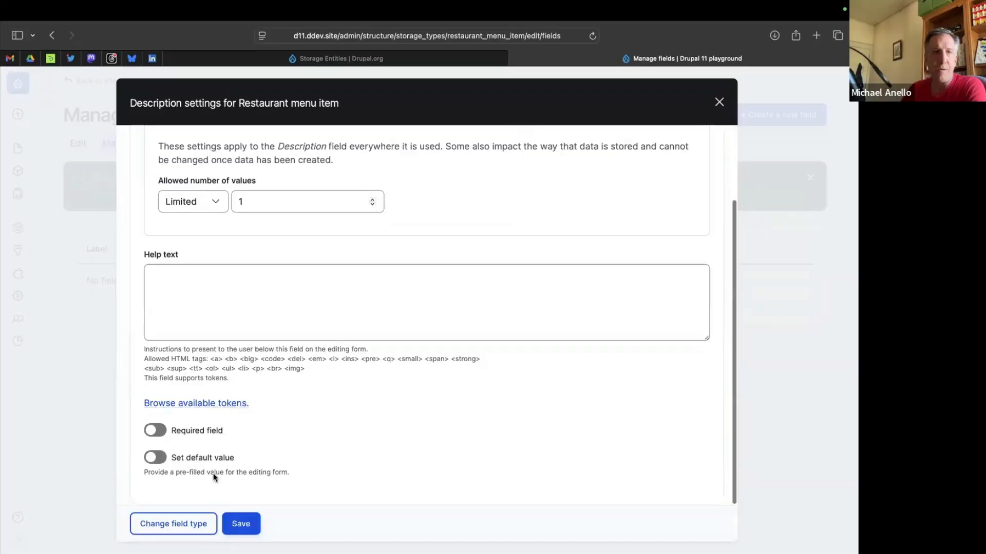
{"action": "left_click", "coordinate": [154, 431]}
{"action": "left_click", "coordinate": [238, 524]}
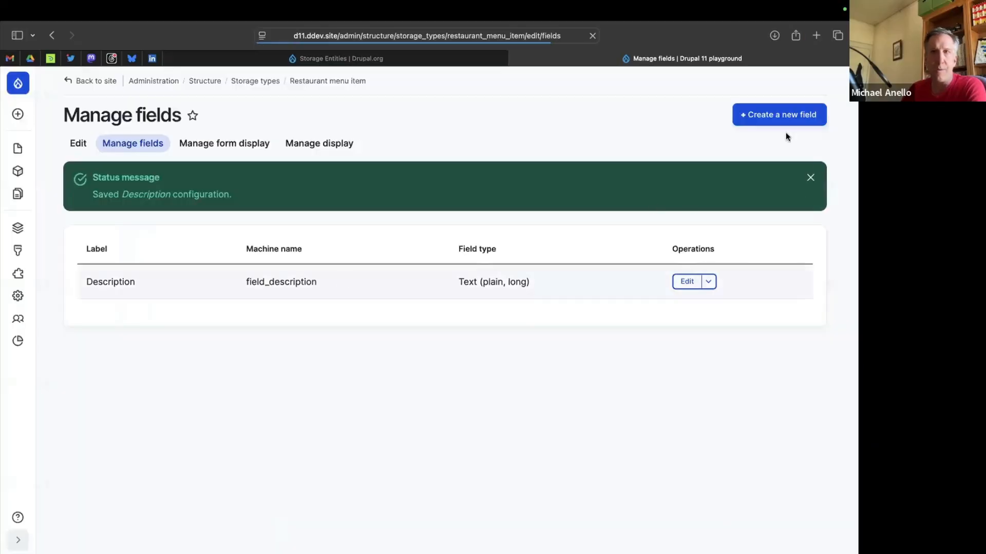
Create a number field labelled "Price" with the field type Number (decimal) and continue to its settings.
{"action": "left_click", "coordinate": [779, 120]}
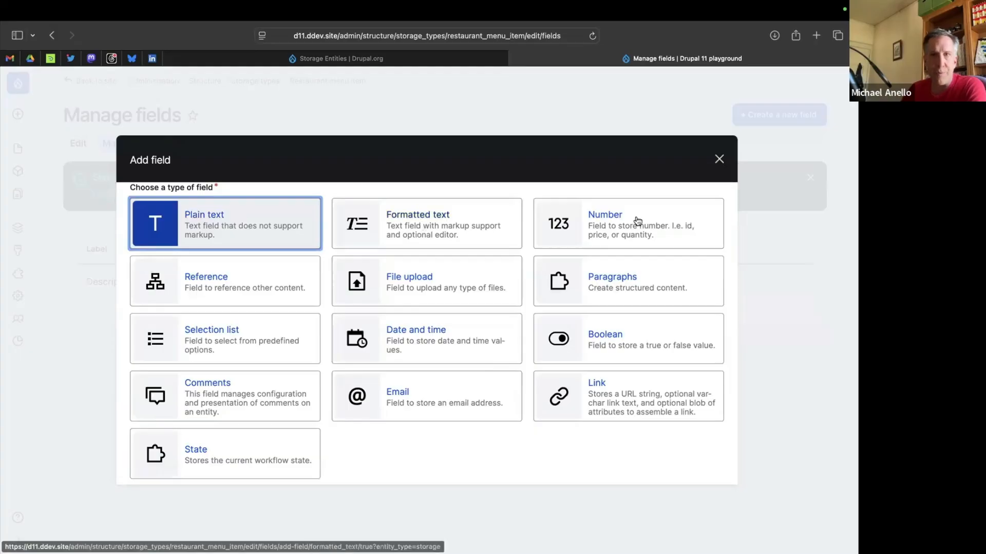
{"action": "left_click", "coordinate": [641, 224]}
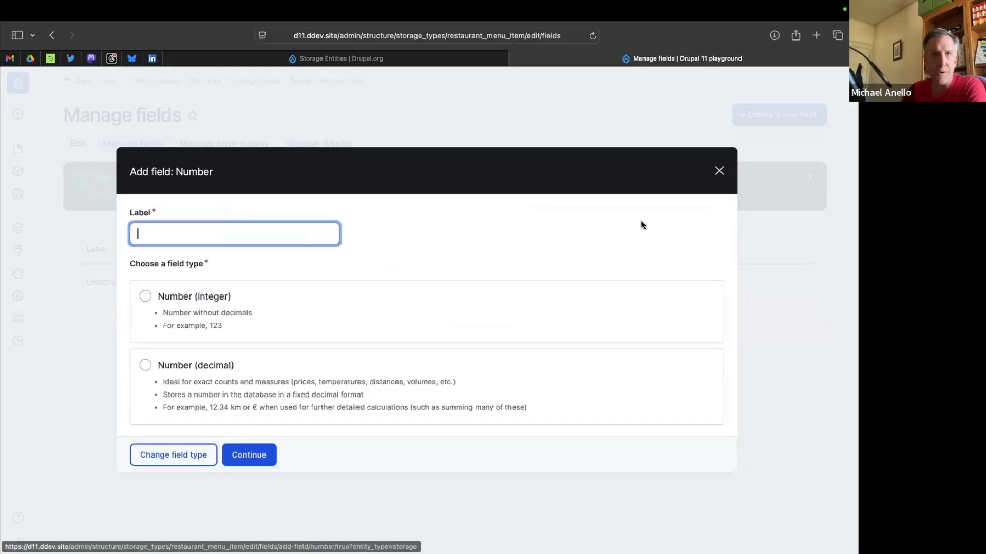
{"action": "left_click", "coordinate": [160, 369]}
{"action": "left_click", "coordinate": [161, 240]}
{"action": "type", "text": "Price"}
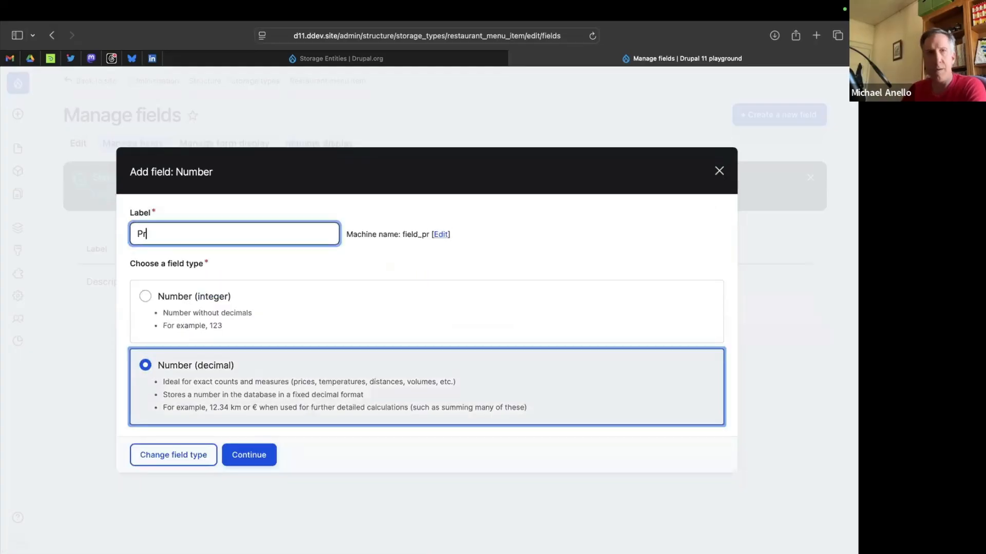
{"action": "left_click", "coordinate": [233, 464]}
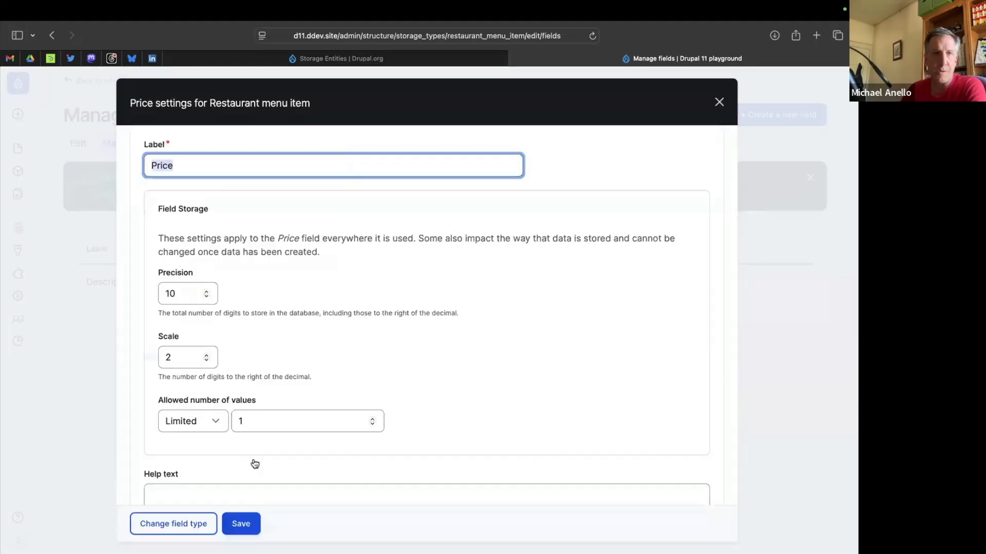
Give the Price field the prefix "$", make it required and save its settings.
{"action": "scroll", "coordinate": [283, 264], "scroll_direction": "down", "scroll_amount": 8}
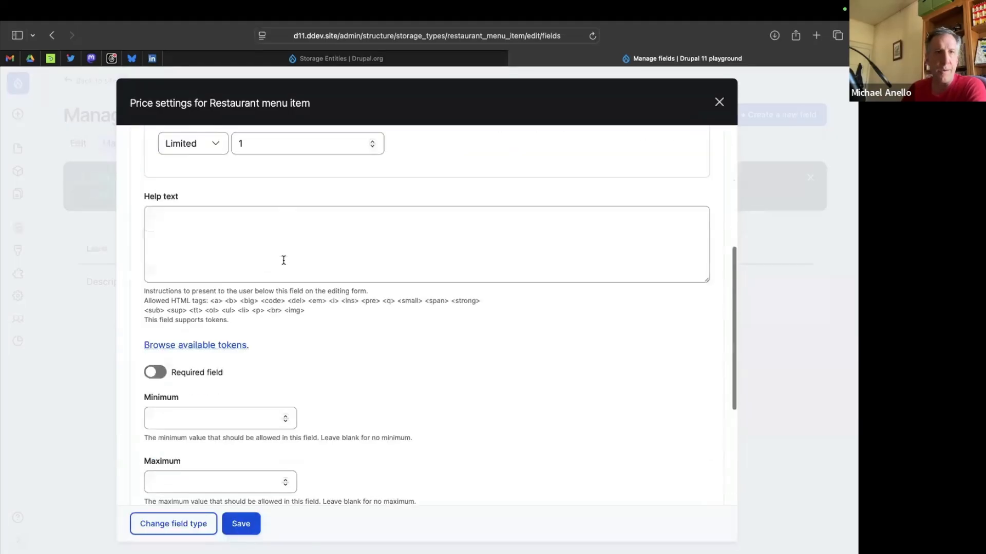
{"action": "scroll", "coordinate": [283, 260], "scroll_direction": "down", "scroll_amount": 5}
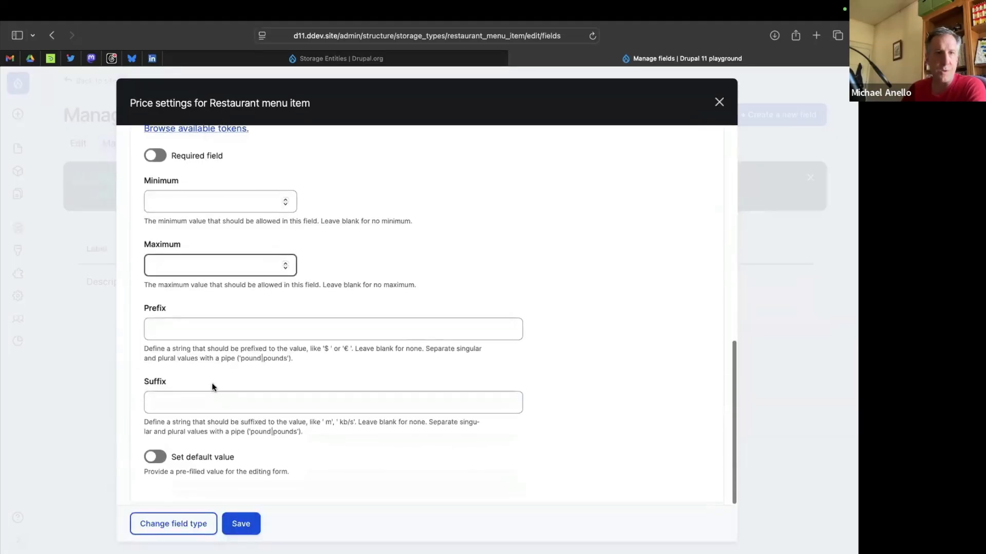
{"action": "left_click", "coordinate": [219, 326]}
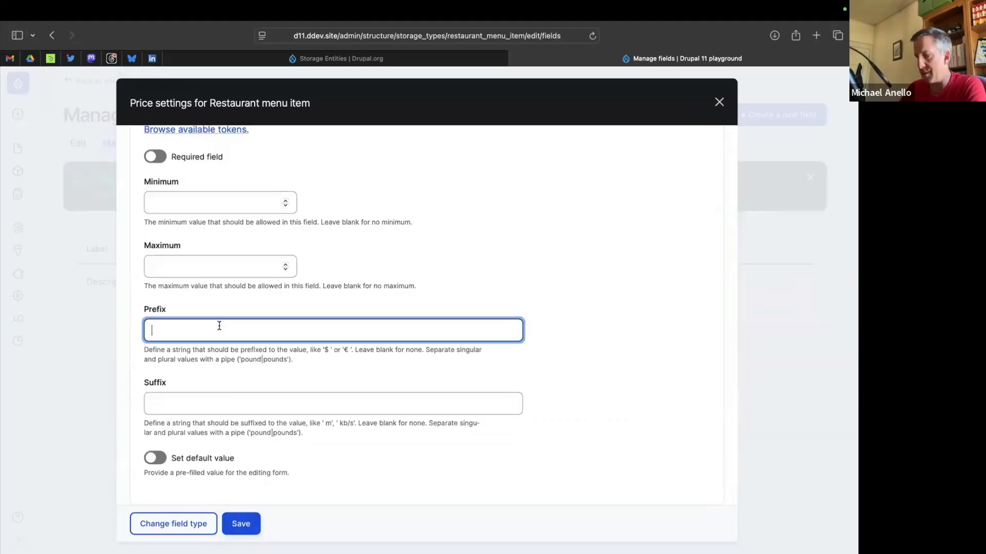
{"action": "type", "text": "$"}
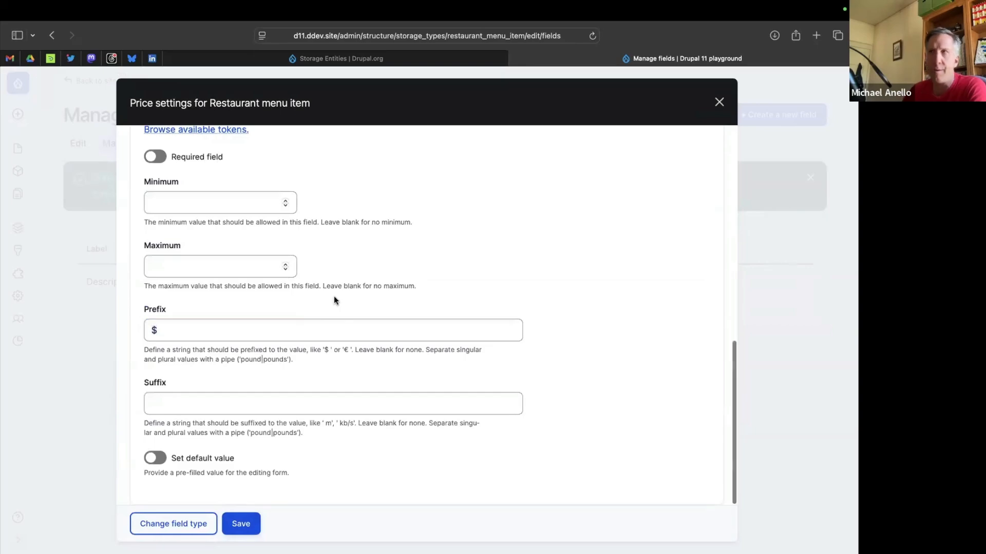
{"action": "left_click", "coordinate": [155, 157]}
{"action": "left_click", "coordinate": [239, 524]}
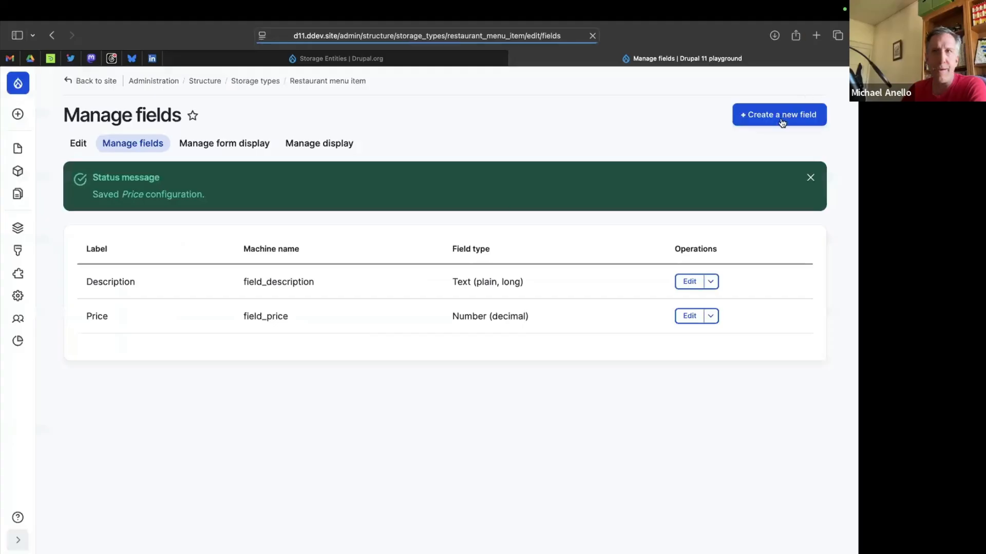
Create a file upload field labelled "Photo" with the field type Image and continue to its settings.
{"action": "left_click", "coordinate": [784, 117]}
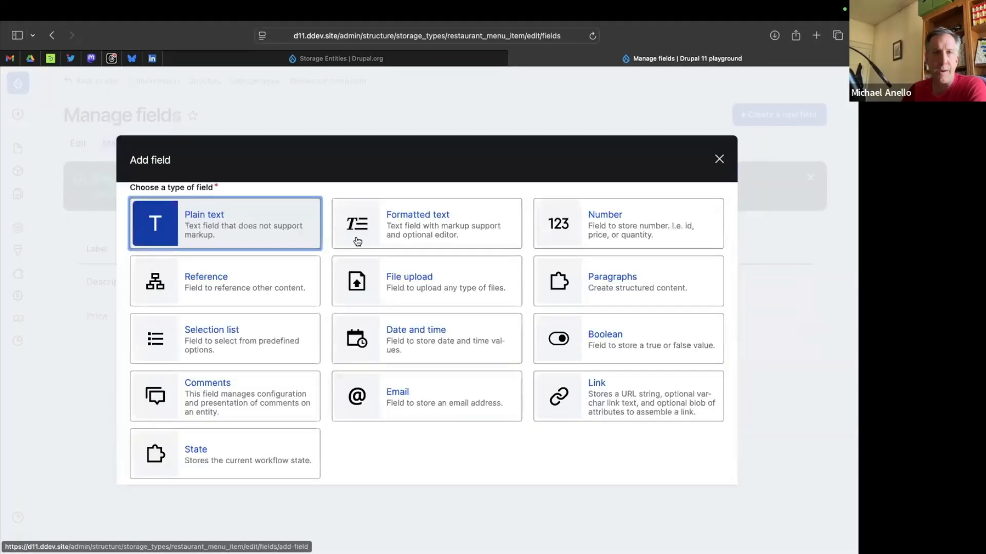
{"action": "left_click", "coordinate": [424, 284]}
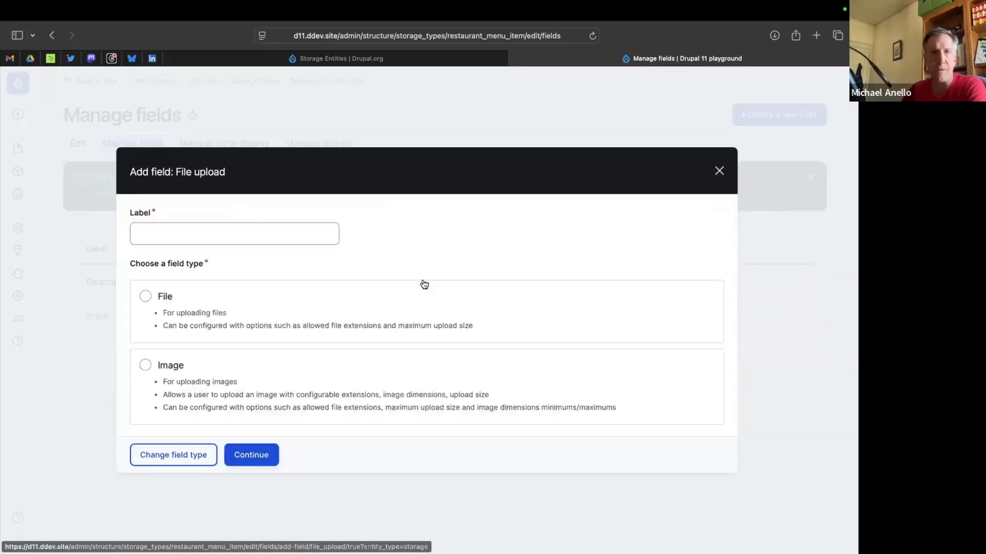
{"action": "left_click", "coordinate": [144, 366]}
{"action": "left_click", "coordinate": [157, 235]}
{"action": "type", "text": "Photo"}
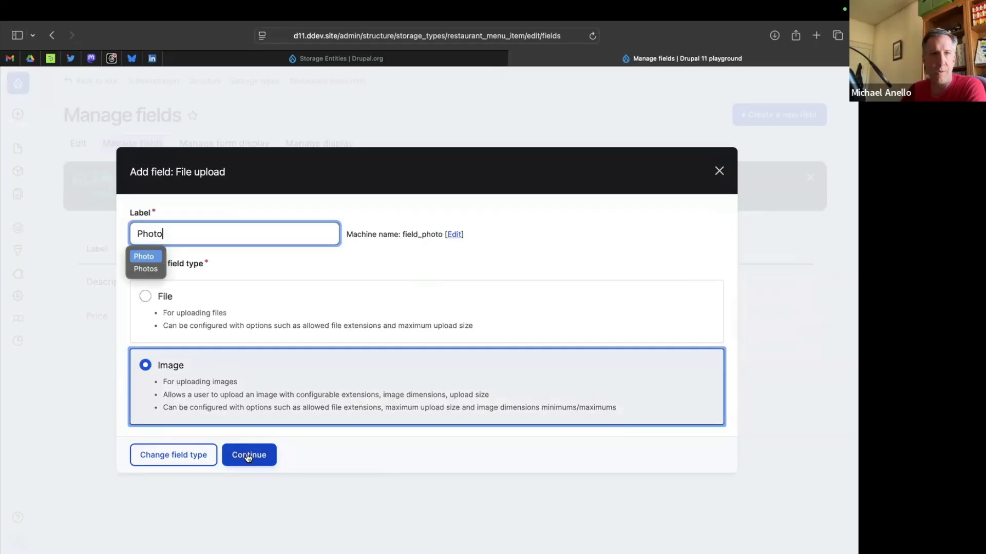
{"action": "left_click", "coordinate": [246, 456]}
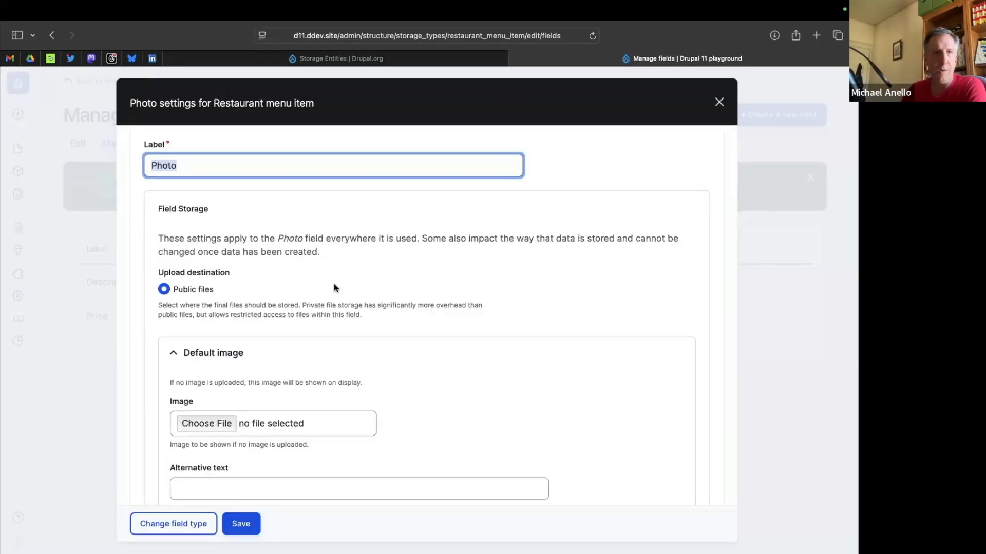
Set the Photo field's file directory to "restaurant-menu-items/[date:custom:Y]-[date:custom:m]".
{"action": "scroll", "coordinate": [334, 287], "scroll_direction": "down", "scroll_amount": 5}
{"action": "scroll", "coordinate": [236, 250], "scroll_direction": "down", "scroll_amount": 5}
{"action": "scroll", "coordinate": [229, 308], "scroll_direction": "down", "scroll_amount": 2}
{"action": "scroll", "coordinate": [222, 348], "scroll_direction": "down", "scroll_amount": 5}
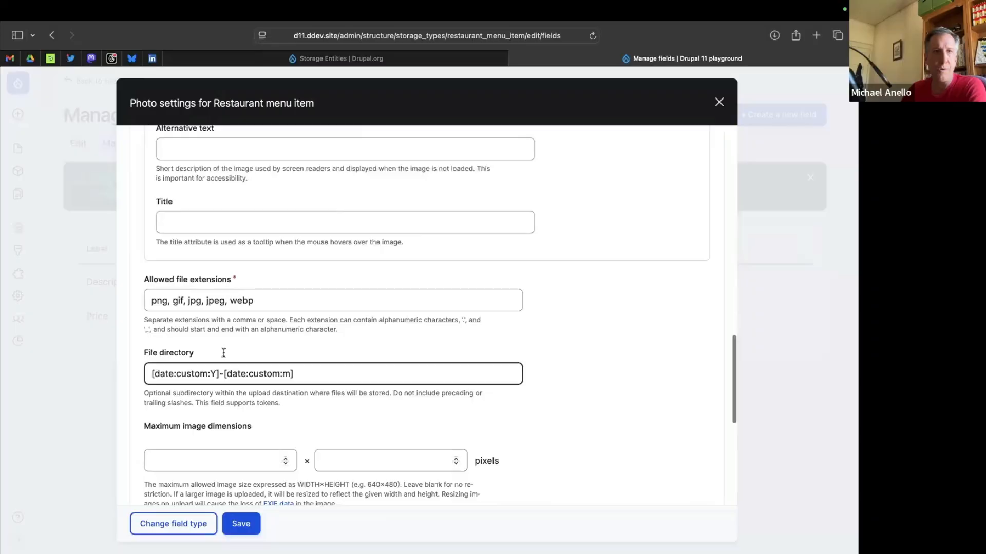
{"action": "scroll", "coordinate": [221, 371], "scroll_direction": "down", "scroll_amount": 5}
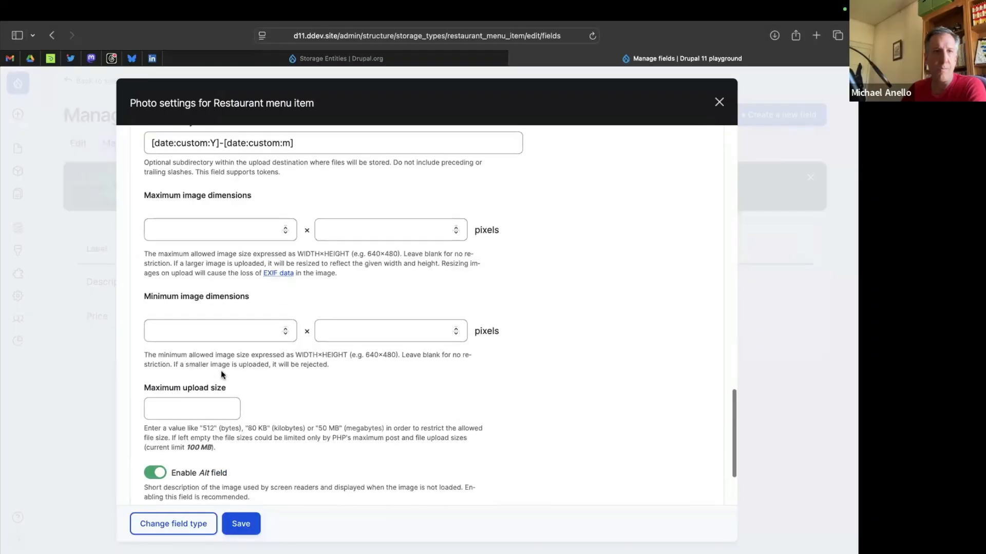
{"action": "scroll", "coordinate": [220, 370], "scroll_direction": "up", "scroll_amount": 10}
{"action": "scroll", "coordinate": [221, 371], "scroll_direction": "down", "scroll_amount": 5}
{"action": "scroll", "coordinate": [222, 371], "scroll_direction": "down", "scroll_amount": 2}
{"action": "left_click", "coordinate": [147, 246]}
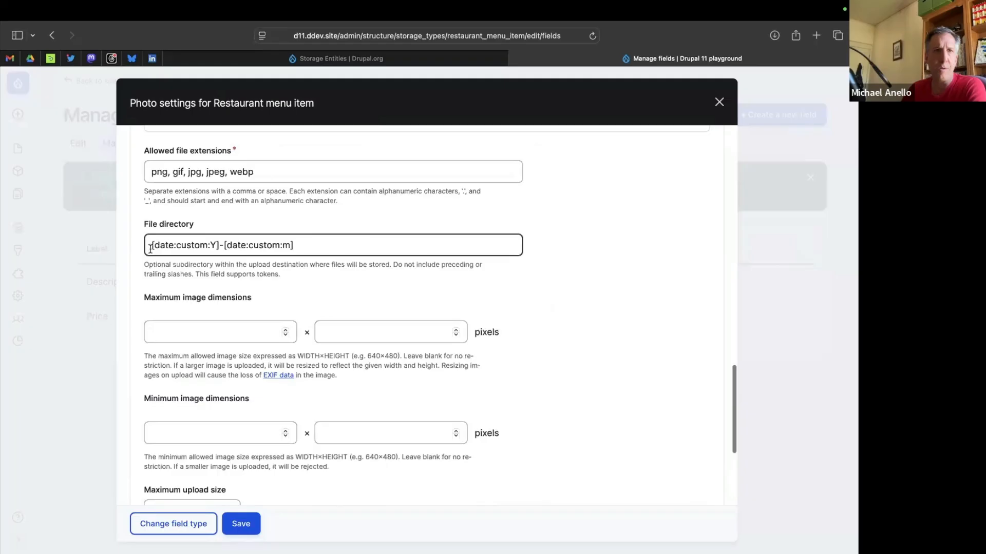
{"action": "type", "text": "resturant"}
{"action": "key", "text": "BackSpace"}
{"action": "key", "text": "BackSpace"}
{"action": "key", "text": "BackSpace"}
{"action": "key", "text": "BackSpace"}
{"action": "type", "text": "rant-"}
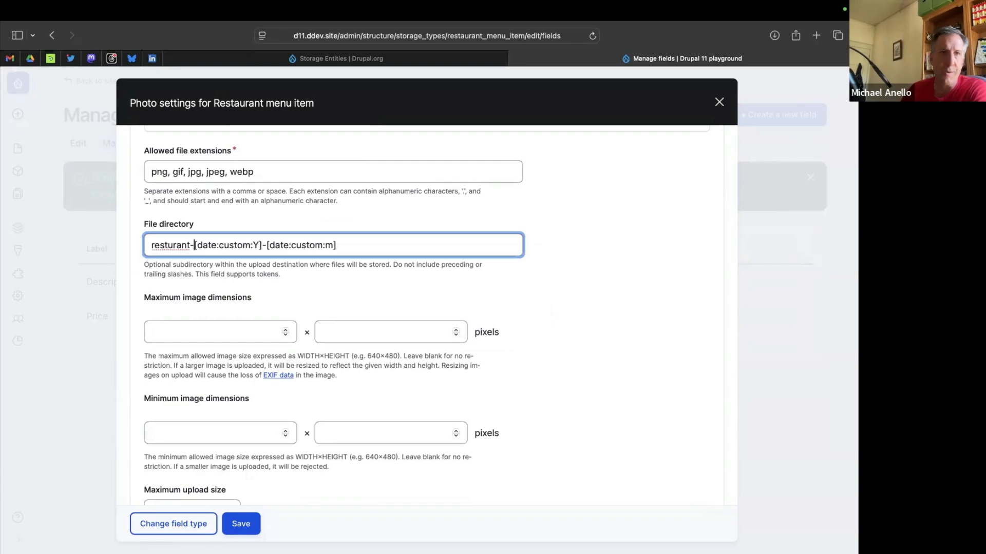
{"action": "key", "text": "BackSpace"}
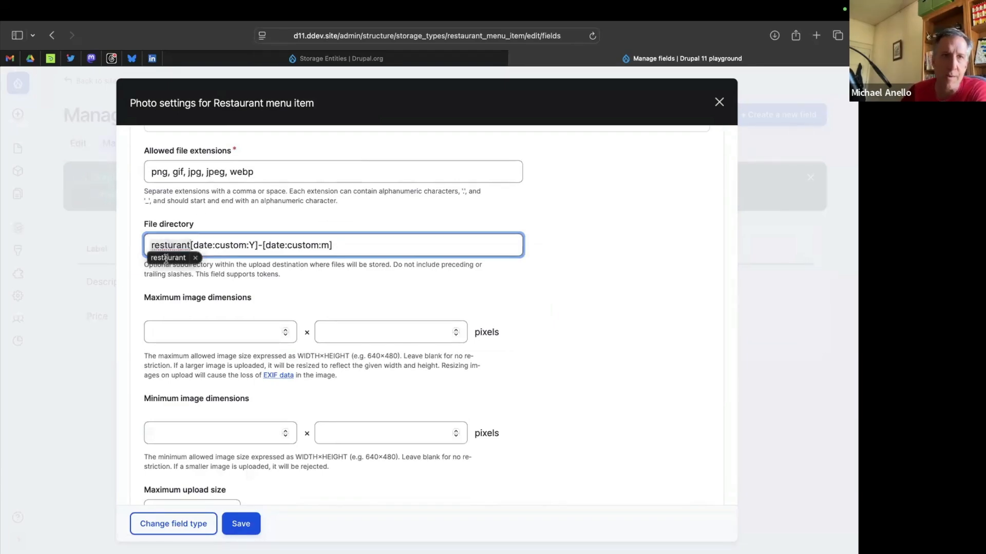
{"action": "left_click", "coordinate": [166, 262]}
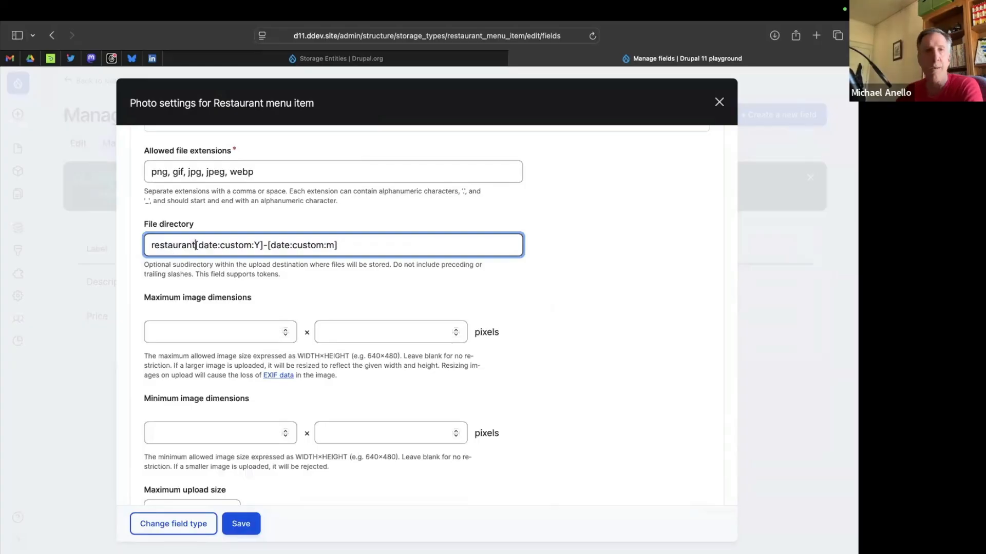
{"action": "type", "text": "-menu-items/"}
Save the Photo field's settings with the remaining image options left at their defaults.
{"action": "left_click", "coordinate": [598, 366]}
{"action": "scroll", "coordinate": [597, 365], "scroll_direction": "down", "scroll_amount": 5}
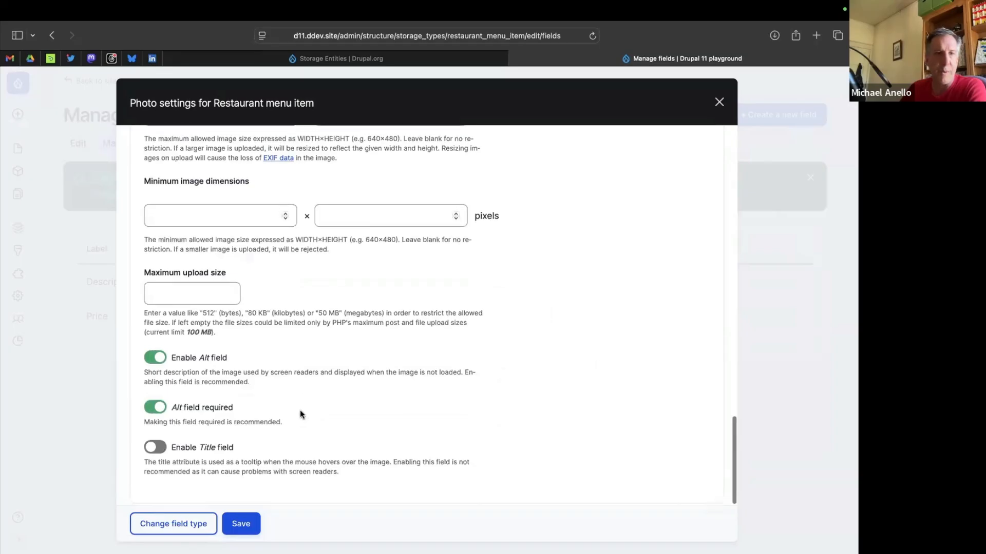
{"action": "left_click", "coordinate": [240, 524]}
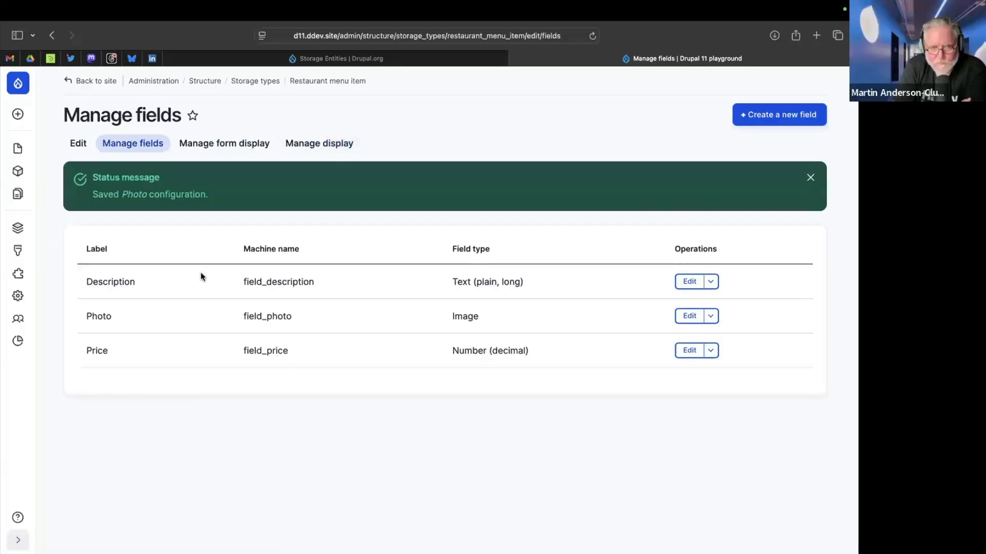
Open the list of storage types and view the operations available for Restaurant menu item.
{"action": "mouse_move", "coordinate": [26, 344]}
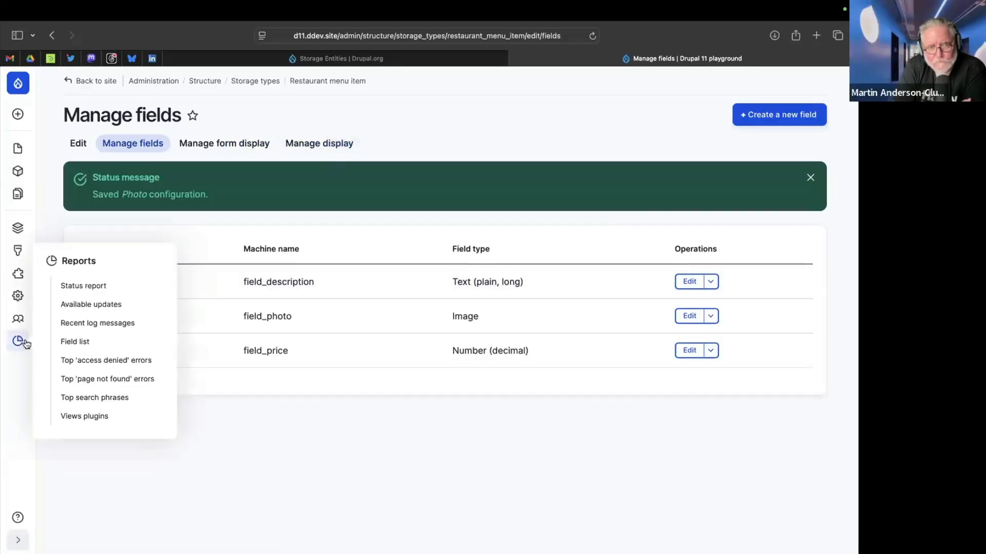
{"action": "left_click", "coordinate": [257, 82]}
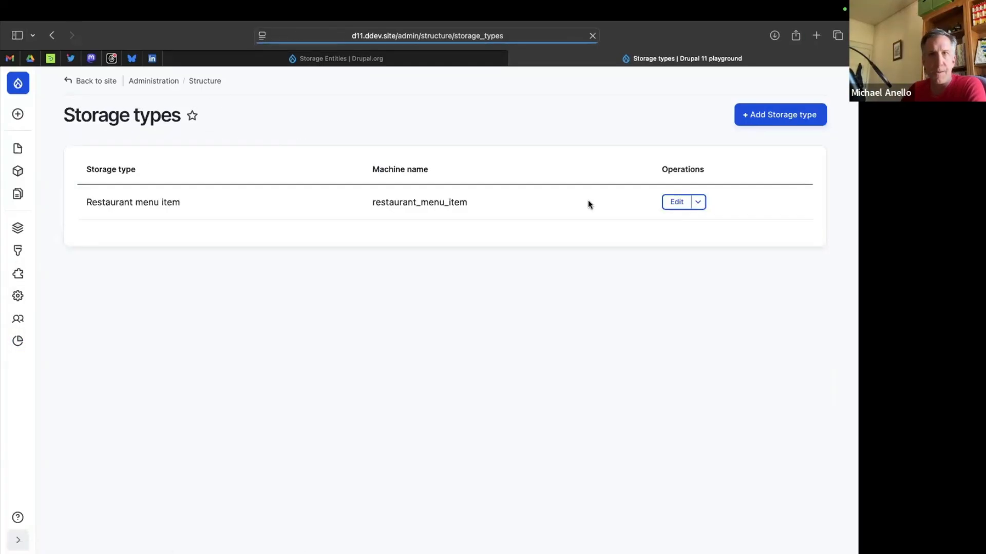
{"action": "left_click", "coordinate": [698, 202]}
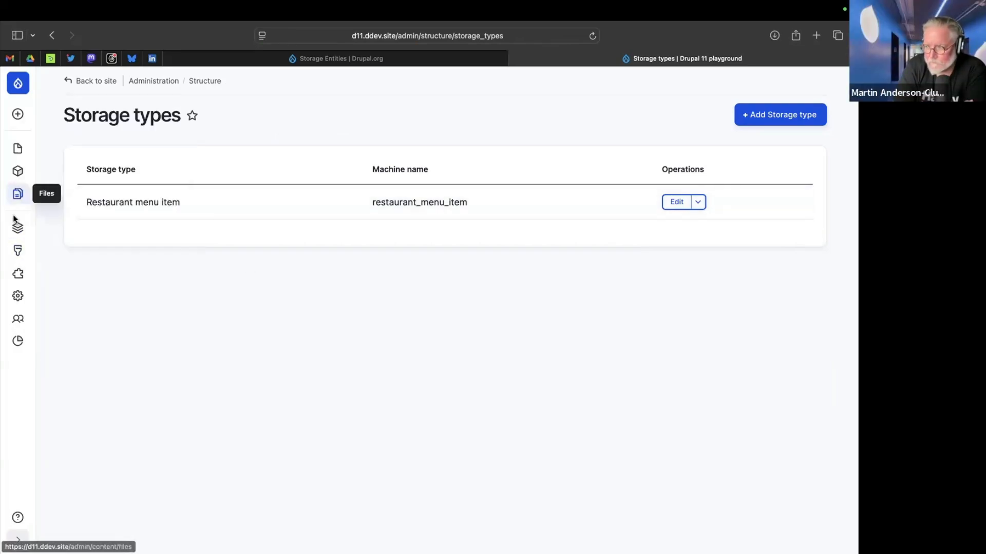
Add a content type named "Menu" and save it, continuing to the management of its fields.
{"action": "mouse_move", "coordinate": [18, 230]}
{"action": "left_click", "coordinate": [96, 210]}
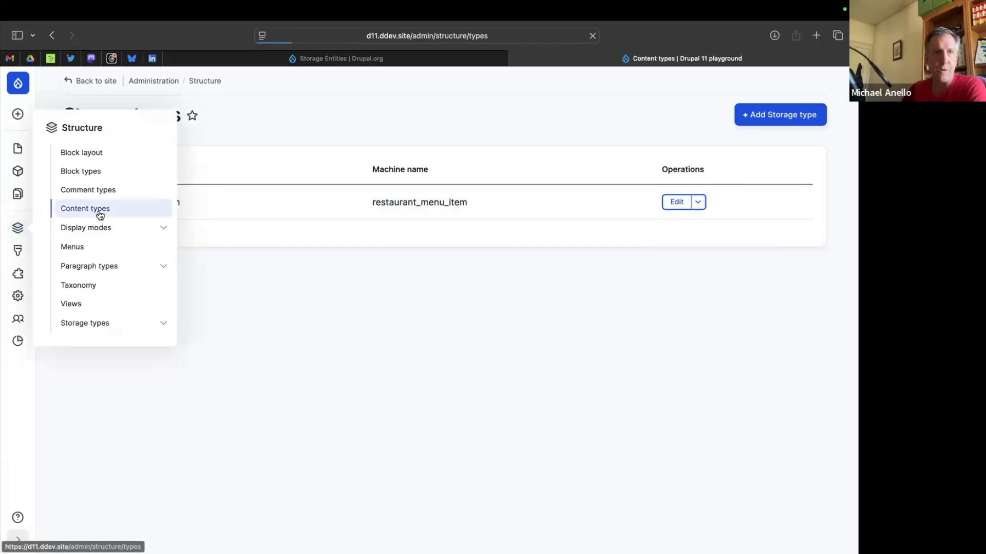
{"action": "left_click", "coordinate": [775, 114]}
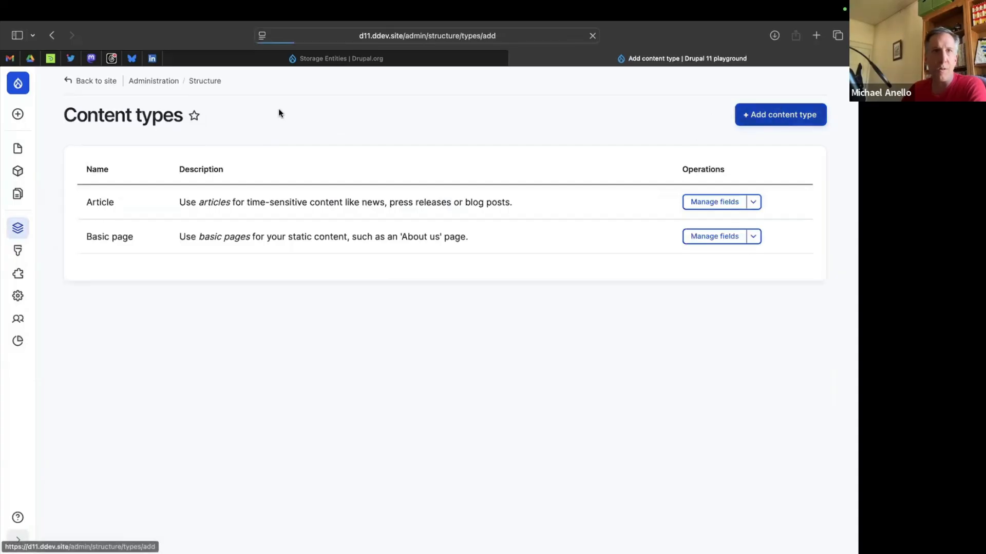
{"action": "left_click", "coordinate": [117, 209]}
{"action": "type", "text": "Mn"}
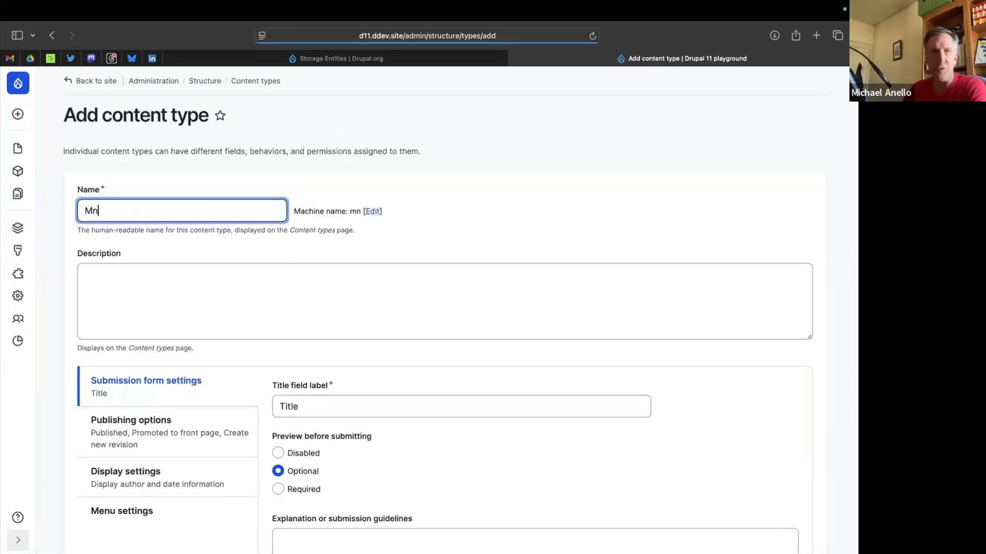
{"action": "key", "text": "BackSpace"}
{"action": "type", "text": "enu"}
{"action": "left_click", "coordinate": [468, 195]}
{"action": "scroll", "coordinate": [468, 196], "scroll_direction": "down", "scroll_amount": 5}
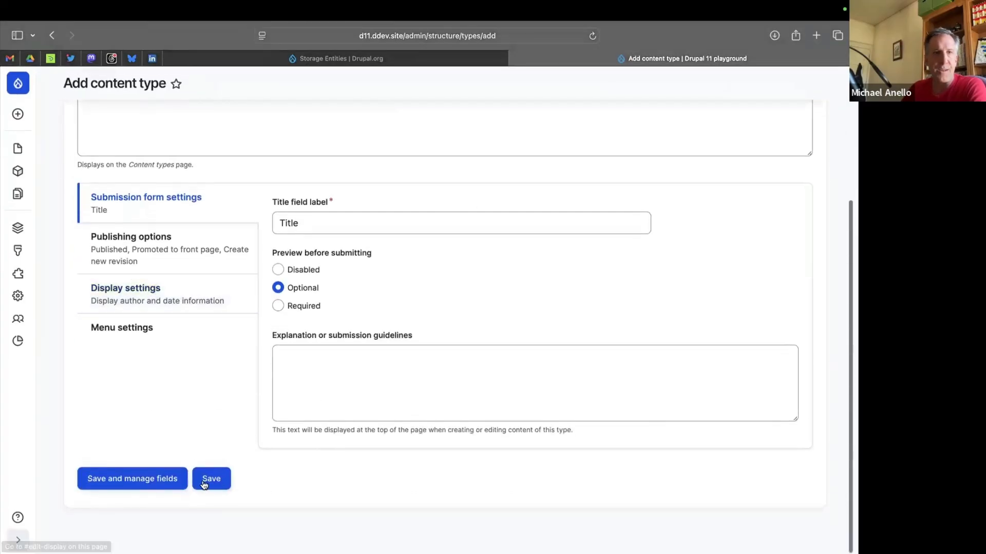
{"action": "left_click", "coordinate": [142, 482]}
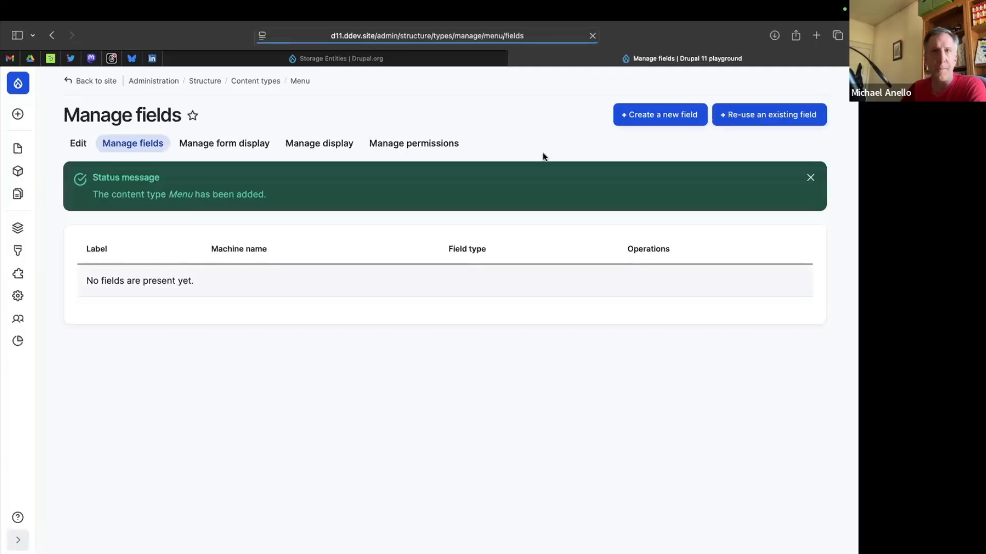
Create a reference field labelled "Menu items" with the field type Storage on the Menu content type and continue to its settings.
{"action": "left_click", "coordinate": [654, 114]}
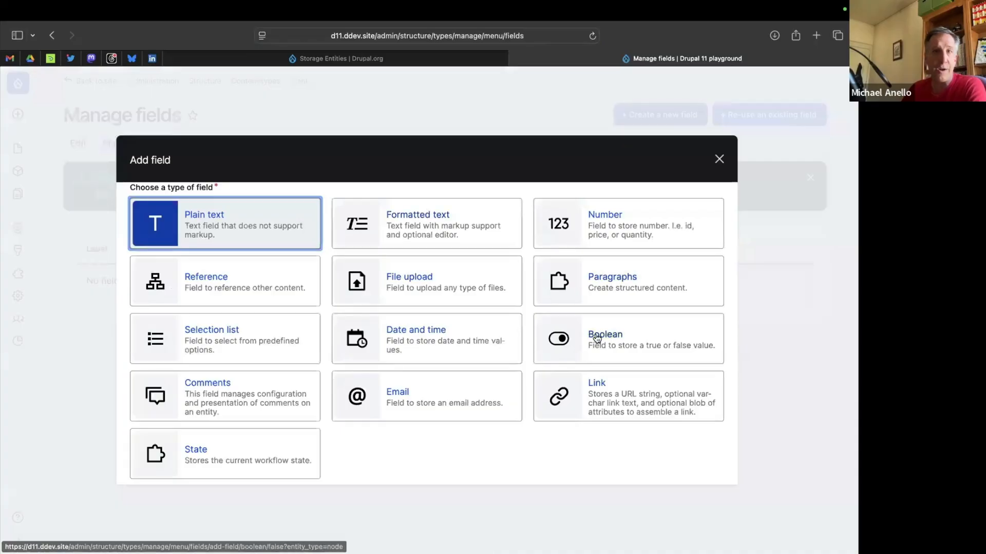
{"action": "left_click", "coordinate": [243, 279]}
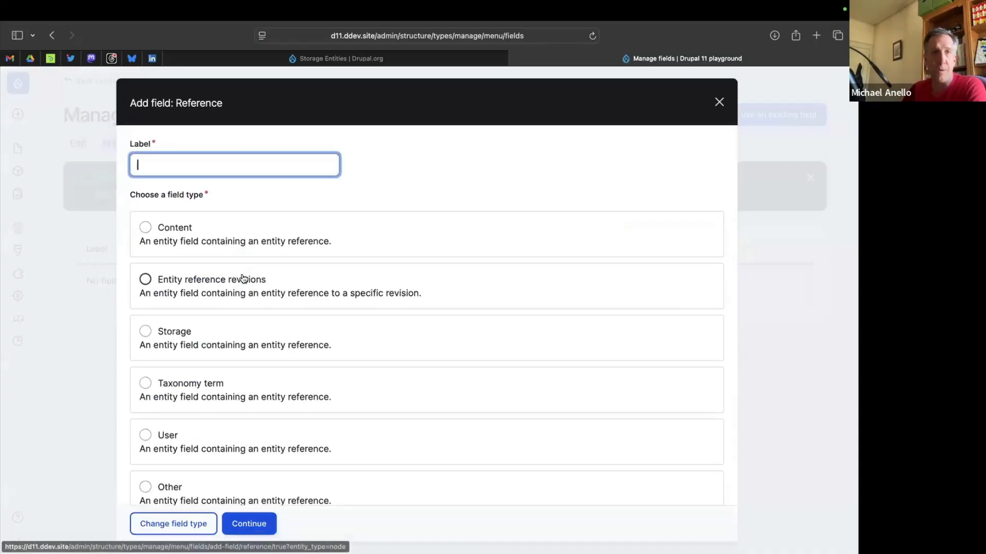
{"action": "left_click", "coordinate": [173, 332]}
{"action": "left_click", "coordinate": [205, 170]}
{"action": "type", "text": "Menu item"}
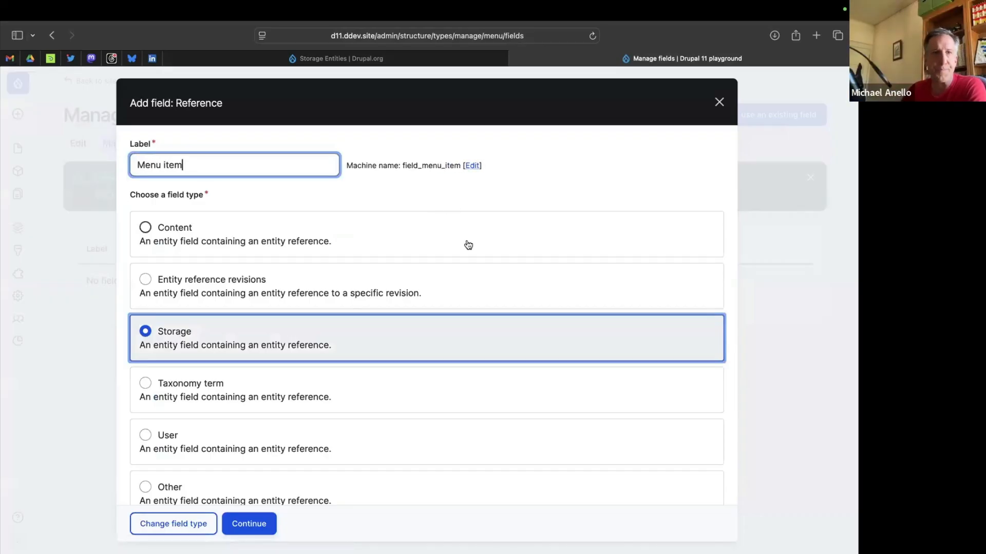
{"action": "scroll", "coordinate": [468, 247], "scroll_direction": "down", "scroll_amount": 1}
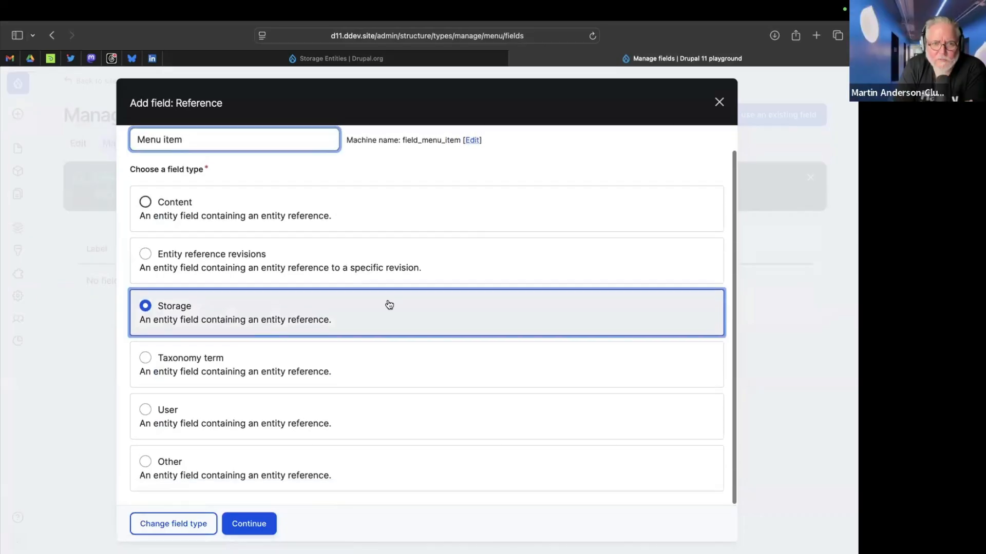
{"action": "scroll", "coordinate": [403, 310], "scroll_direction": "up", "scroll_amount": 2}
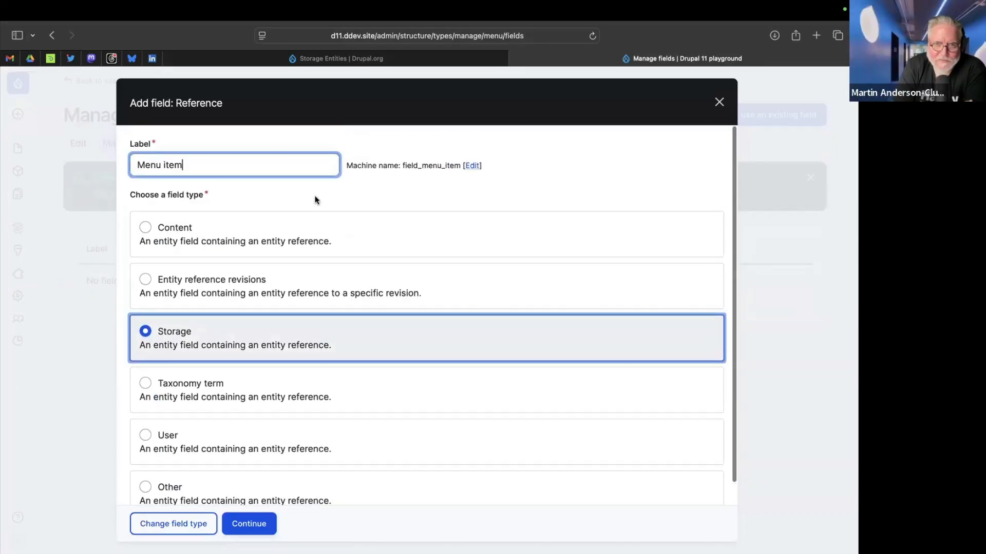
{"action": "type", "text": "s"}
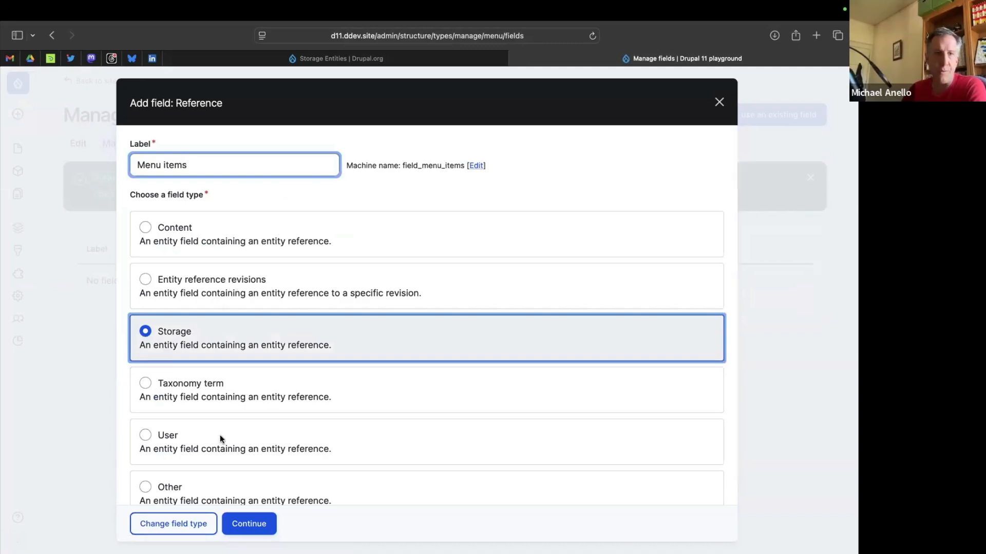
{"action": "left_click", "coordinate": [248, 524]}
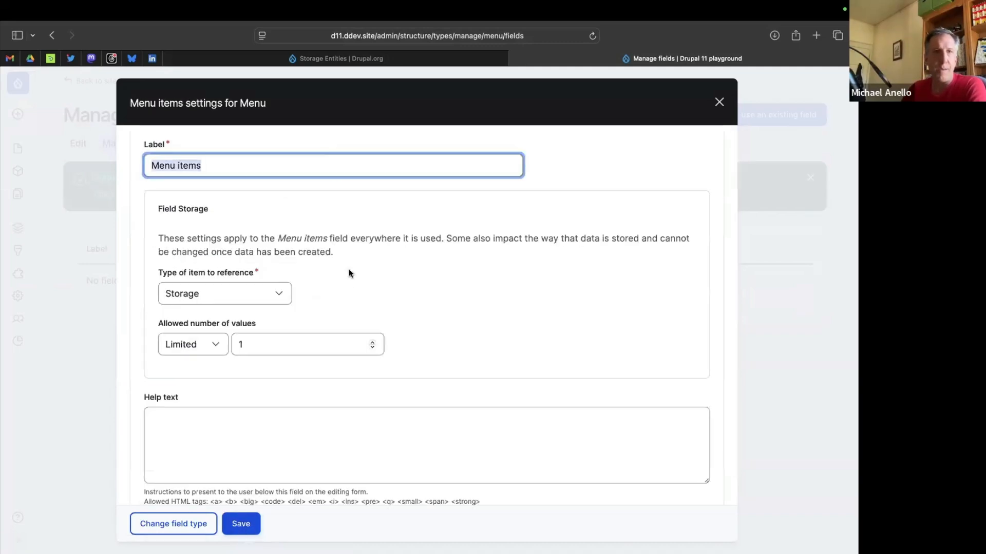
Allow unlimited values in the Menu items field and select Restaurant menu item as its referenced storage type.
{"action": "left_click", "coordinate": [201, 342]}
{"action": "left_click", "coordinate": [186, 354]}
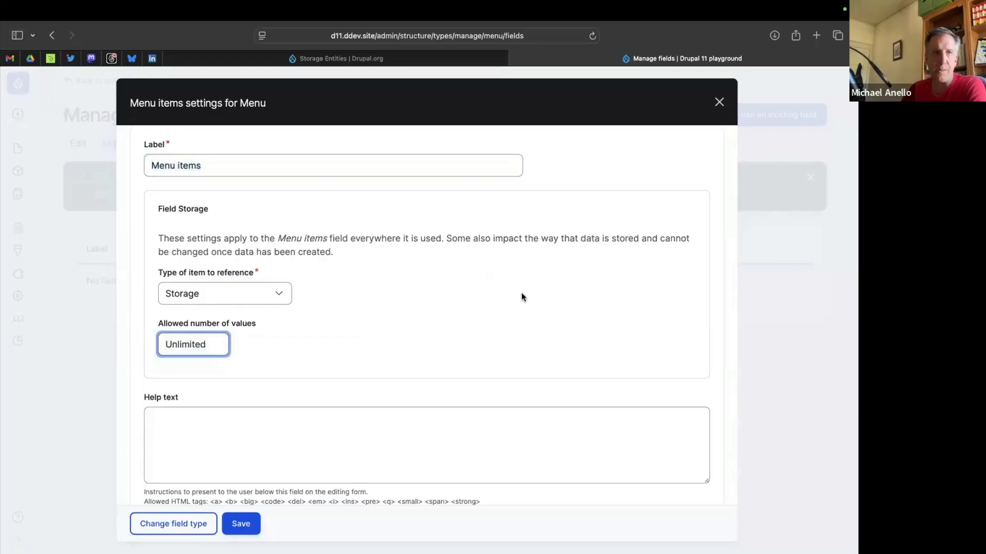
{"action": "scroll", "coordinate": [522, 293], "scroll_direction": "down", "scroll_amount": 10}
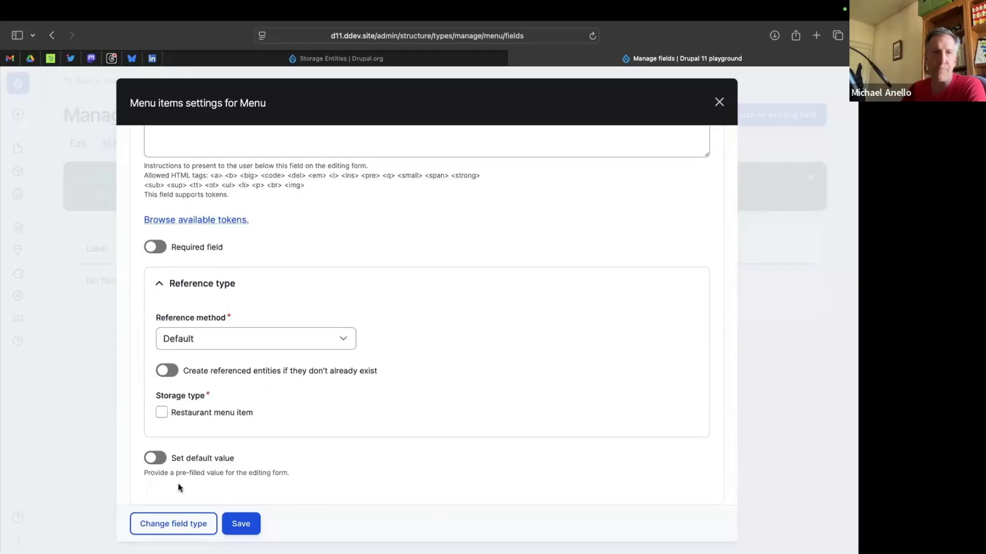
{"action": "left_click", "coordinate": [161, 413]}
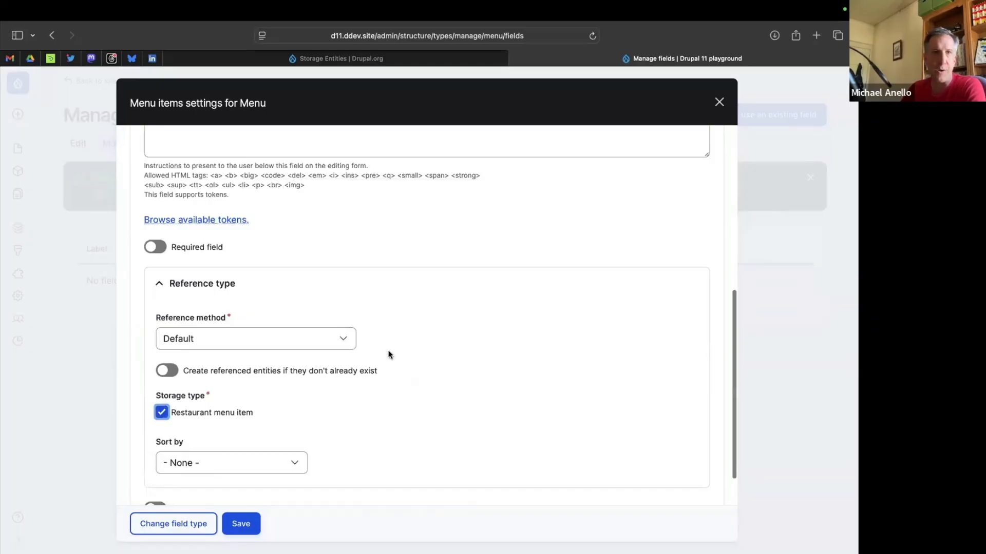
Make the Menu items field required and save its settings.
{"action": "scroll", "coordinate": [284, 263], "scroll_direction": "up", "scroll_amount": 3}
{"action": "left_click", "coordinate": [155, 314]}
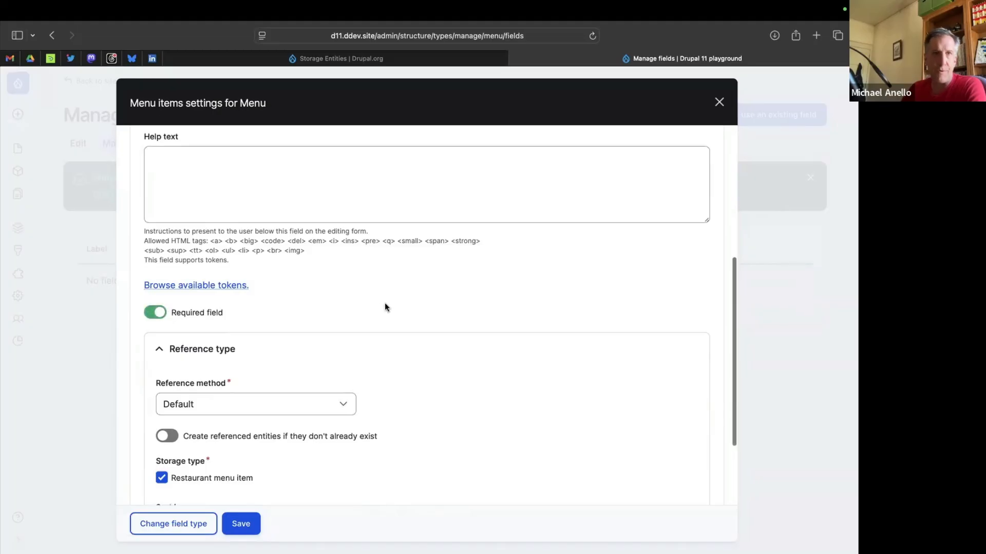
{"action": "scroll", "coordinate": [385, 307], "scroll_direction": "up", "scroll_amount": 5}
{"action": "scroll", "coordinate": [385, 306], "scroll_direction": "down", "scroll_amount": 6}
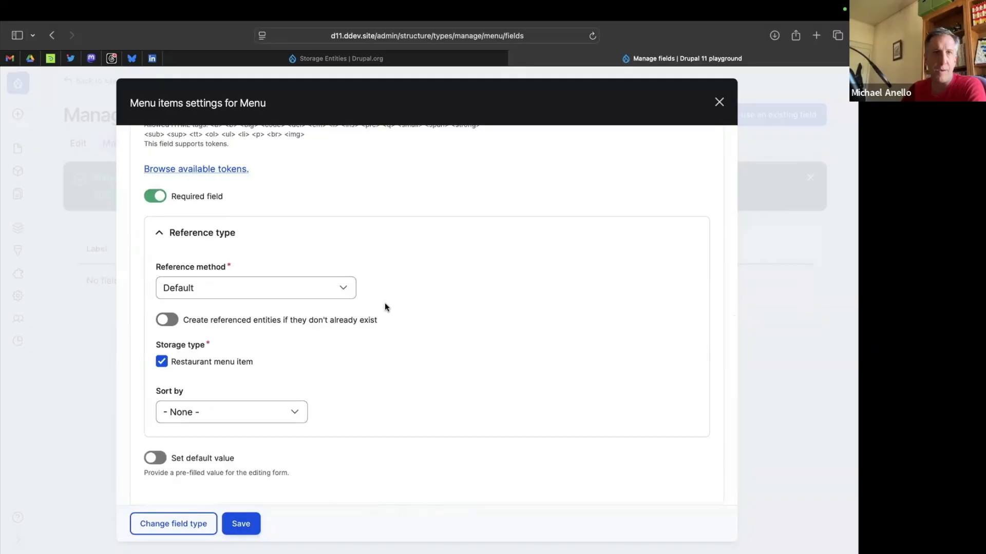
{"action": "left_click", "coordinate": [244, 525]}
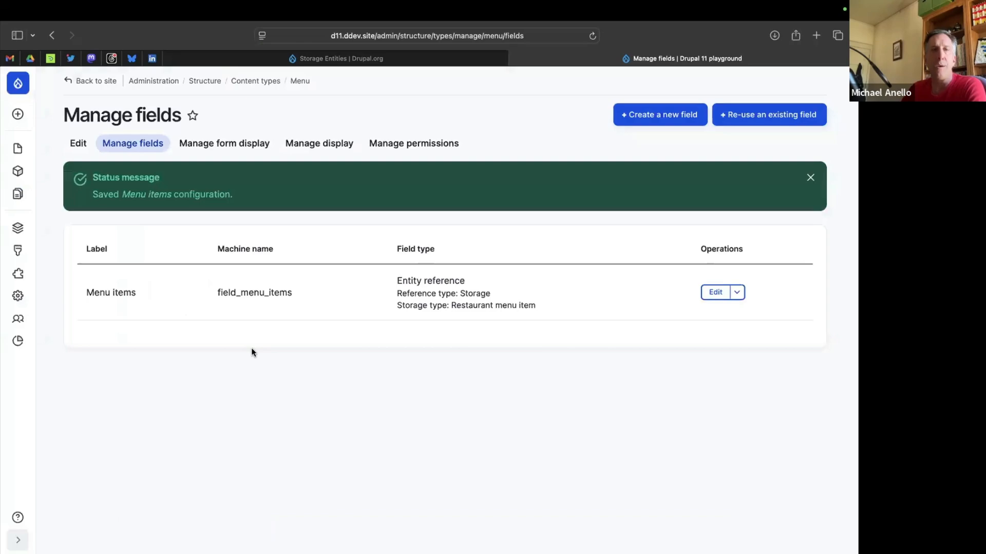
Set the Menu items field's form widget to Inline entity form - Simple for the Menu content type and save.
{"action": "mouse_move", "coordinate": [17, 114]}
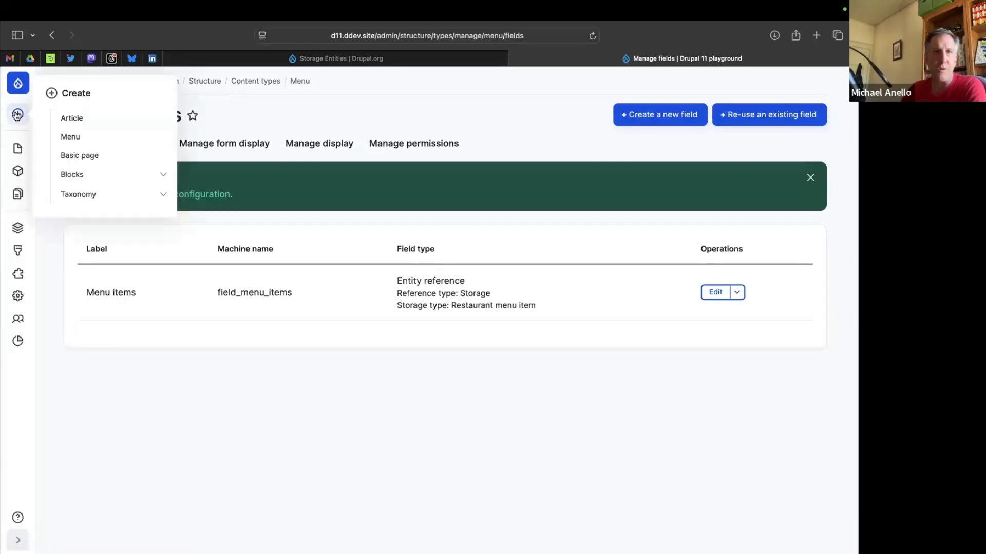
{"action": "left_click", "coordinate": [253, 146]}
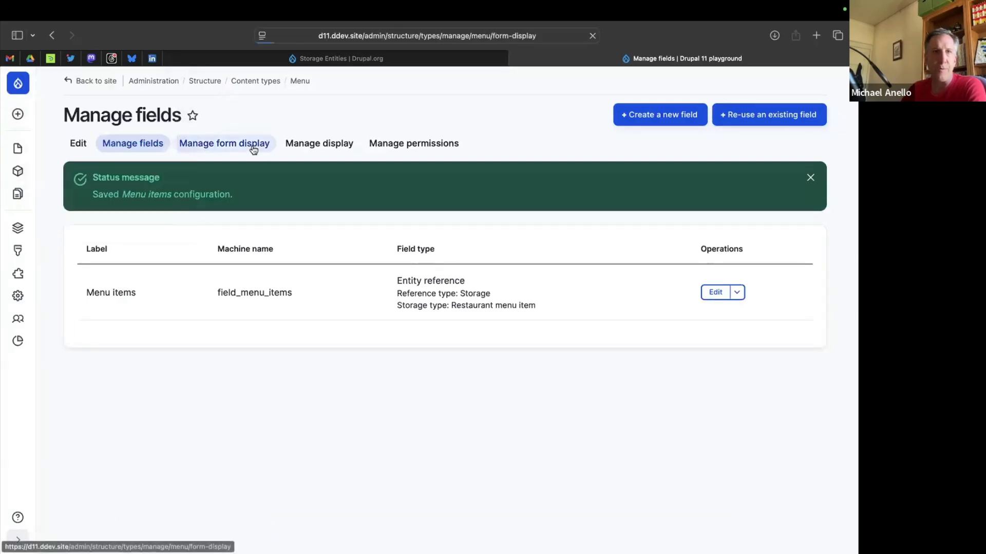
{"action": "scroll", "coordinate": [276, 368], "scroll_direction": "down", "scroll_amount": 4}
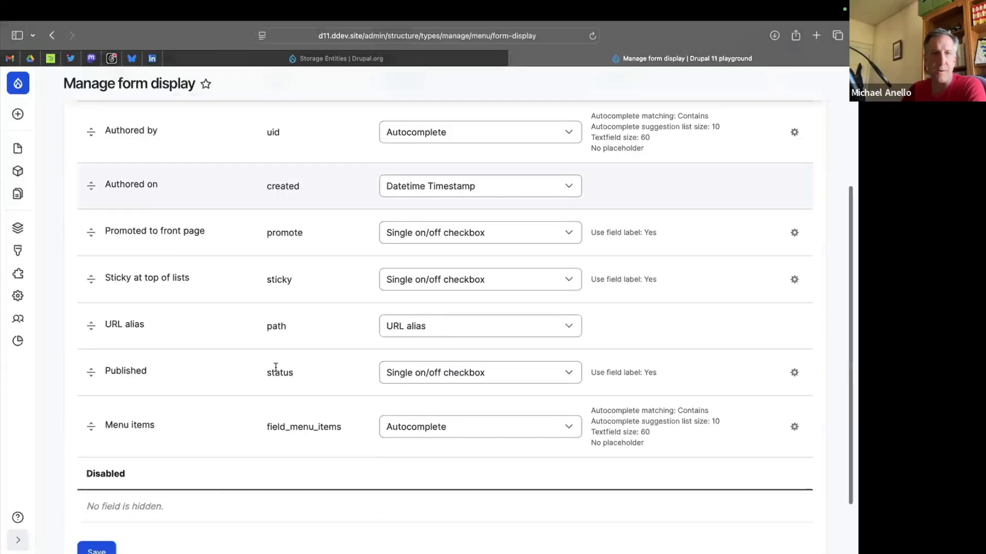
{"action": "scroll", "coordinate": [525, 368], "scroll_direction": "down", "scroll_amount": 2}
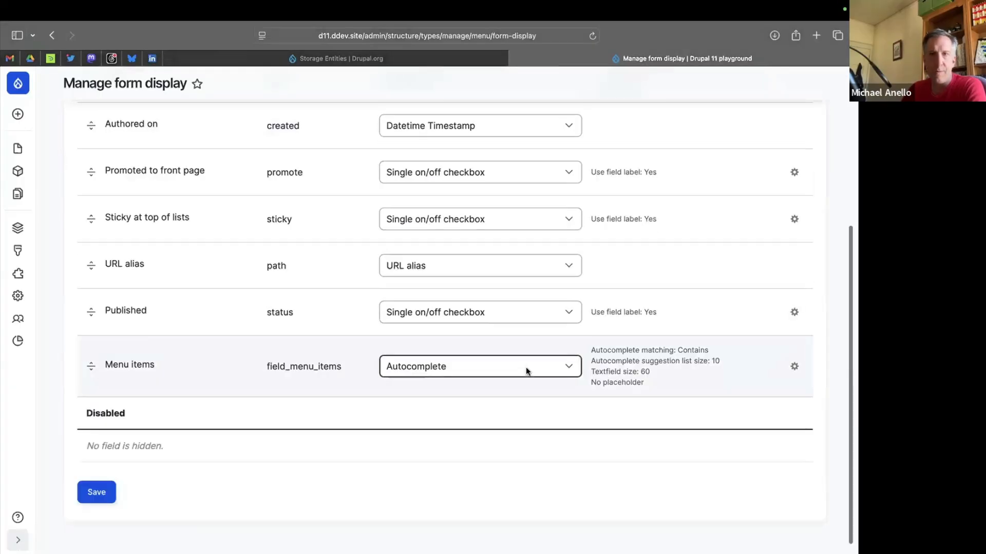
{"action": "left_click", "coordinate": [439, 365]}
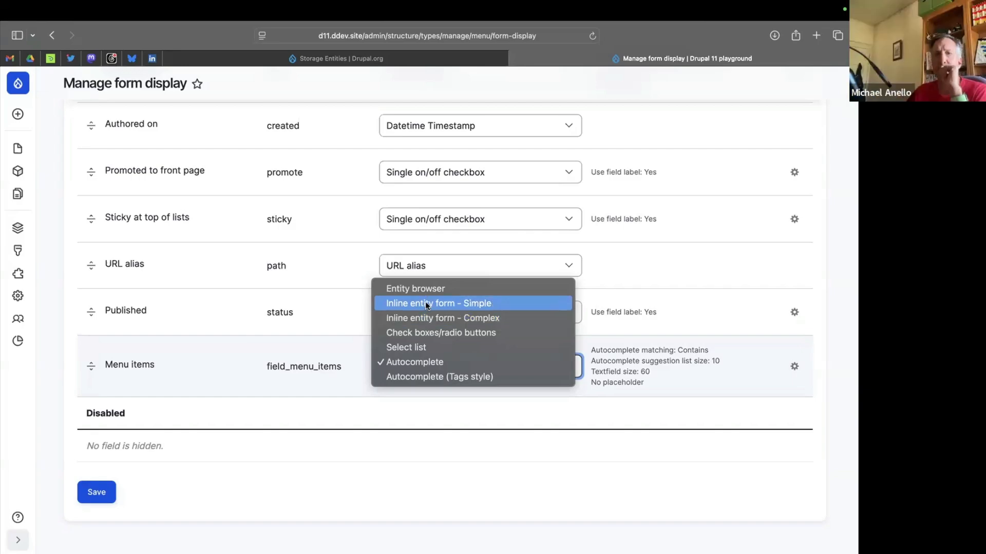
{"action": "left_click", "coordinate": [425, 302]}
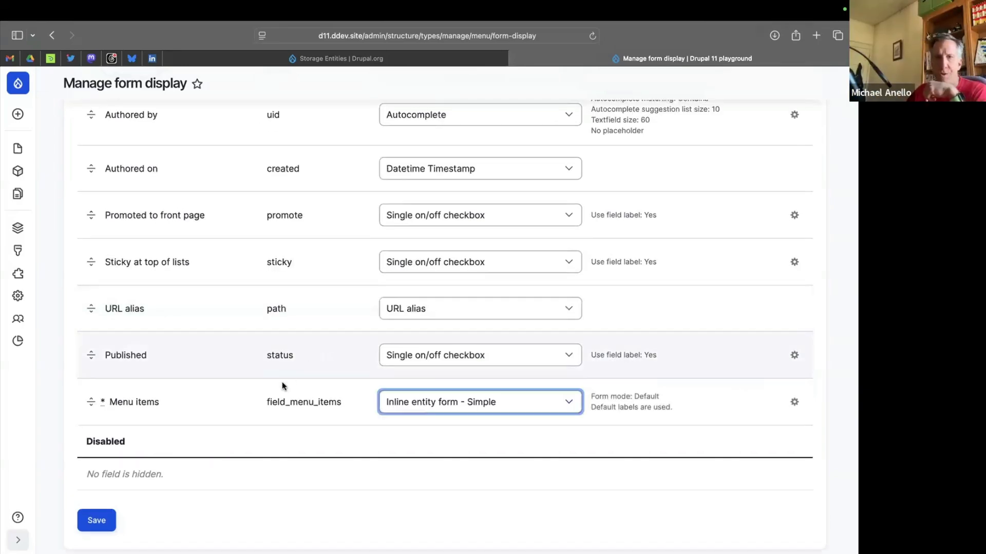
{"action": "scroll", "coordinate": [639, 359], "scroll_direction": "down", "scroll_amount": 2}
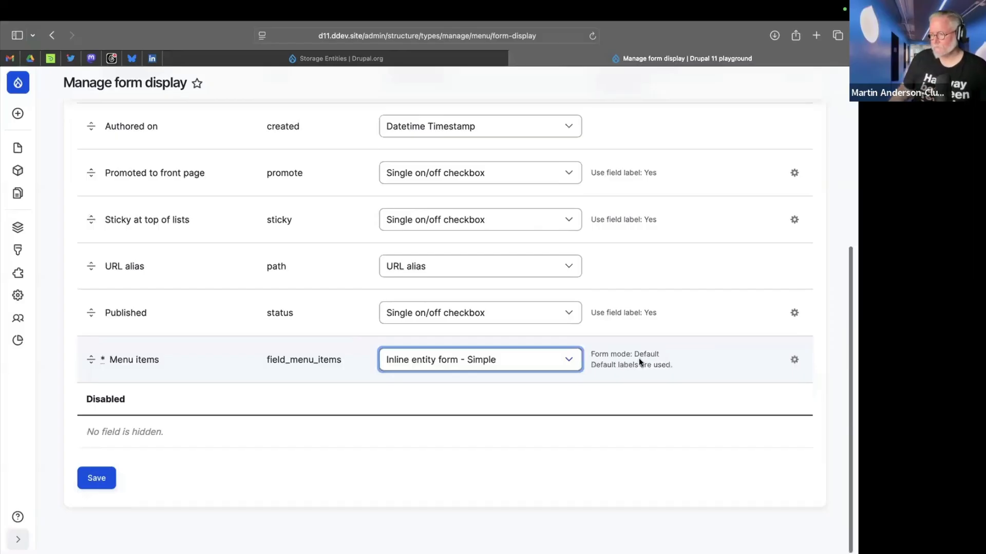
{"action": "left_click", "coordinate": [86, 469]}
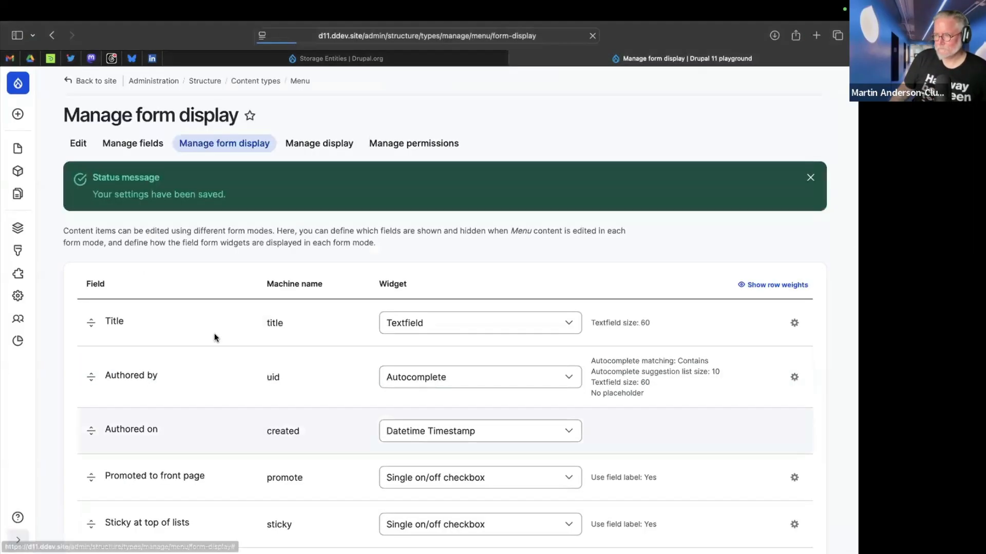
Move the Menu items field directly below Title in the Menu content type's form display and save.
{"action": "scroll", "coordinate": [214, 334], "scroll_direction": "down", "scroll_amount": 5}
{"action": "scroll", "coordinate": [214, 338], "scroll_direction": "down", "scroll_amount": 3}
{"action": "left_click_drag", "start_coordinate": [91, 369], "coordinate": [93, 194]}
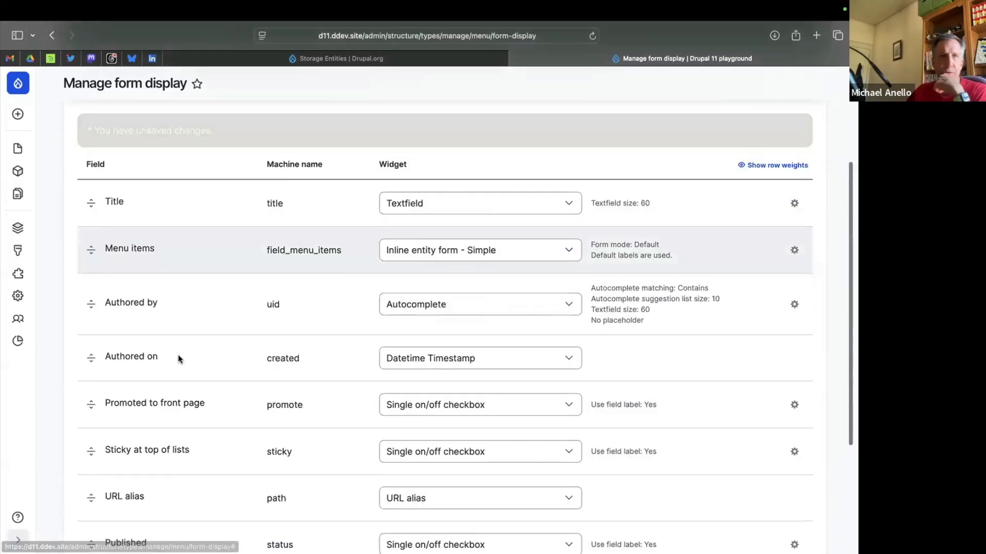
{"action": "scroll", "coordinate": [185, 357], "scroll_direction": "down", "scroll_amount": 3}
{"action": "scroll", "coordinate": [179, 359], "scroll_direction": "down", "scroll_amount": 3}
{"action": "left_click", "coordinate": [99, 485]}
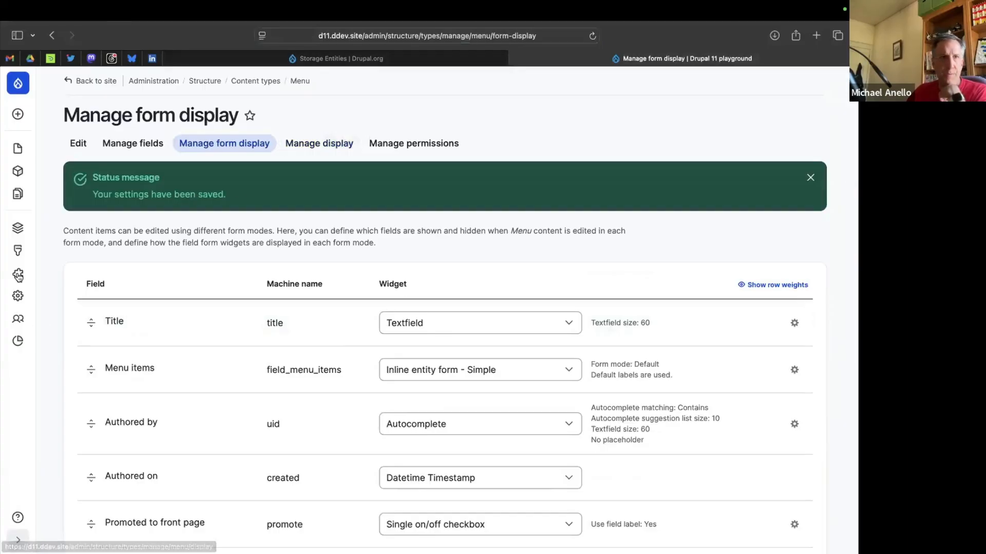
Open the display settings of the Restaurant menu item storage type to review its field labels and formats.
{"action": "mouse_move", "coordinate": [18, 235]}
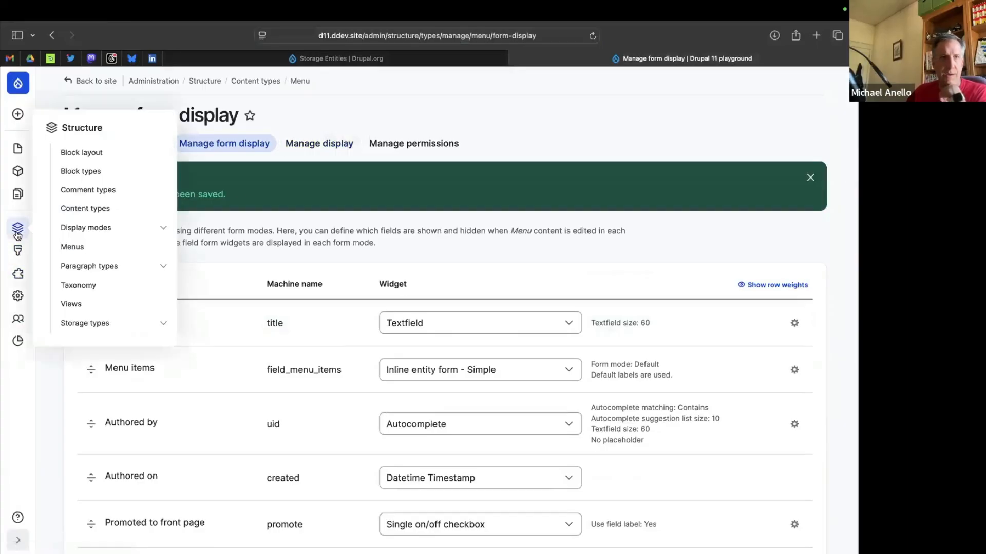
{"action": "left_click", "coordinate": [61, 332]}
{"action": "left_click", "coordinate": [95, 328]}
{"action": "left_click", "coordinate": [95, 328]}
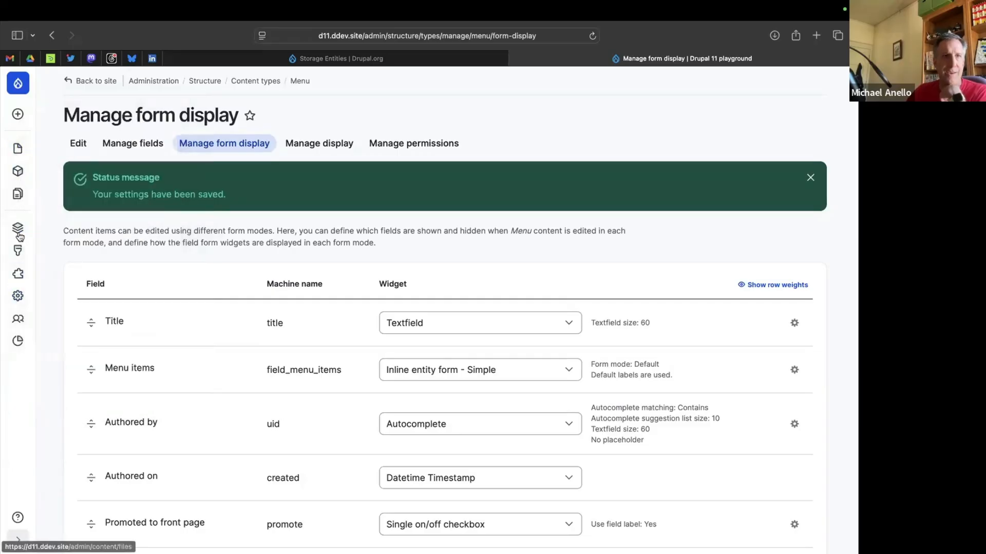
{"action": "mouse_move", "coordinate": [19, 235]}
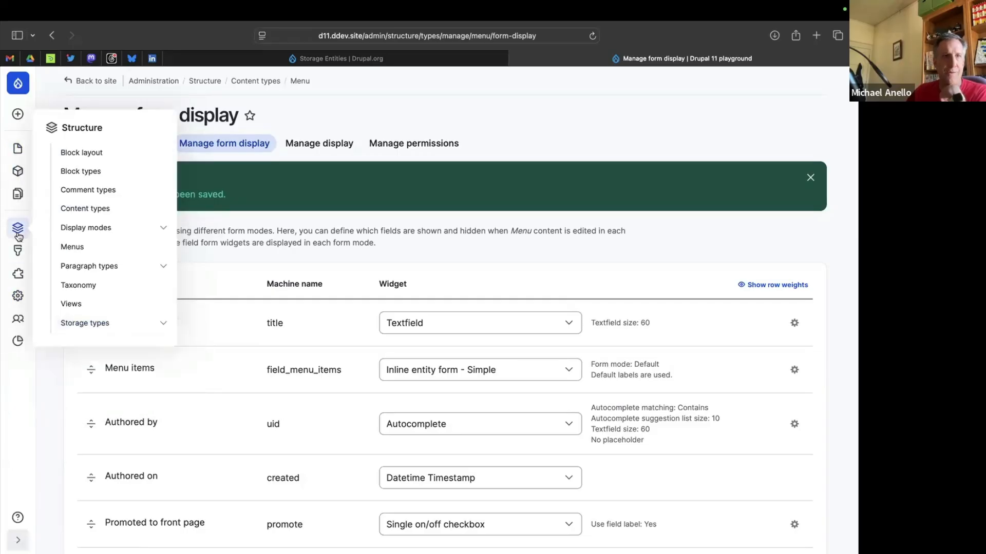
{"action": "left_click", "coordinate": [90, 129]}
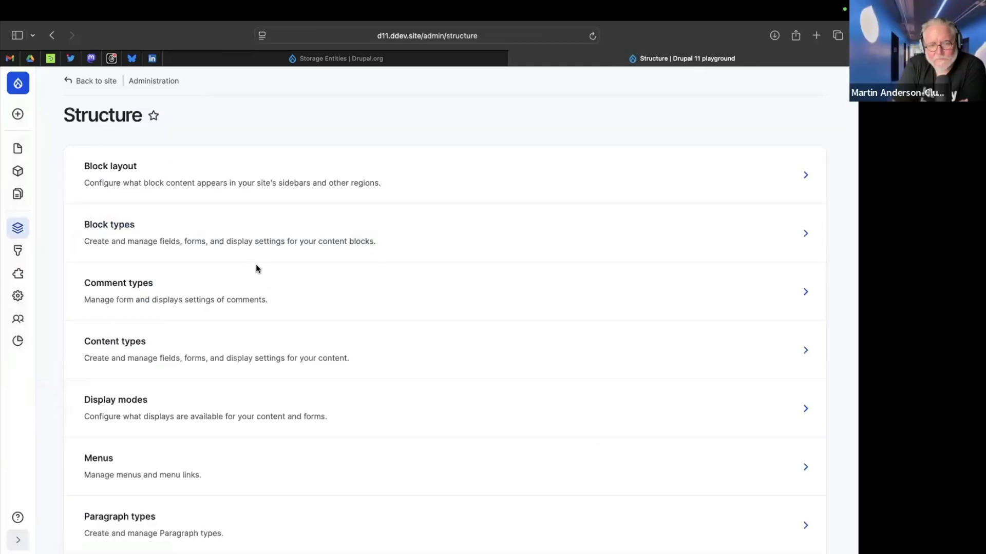
{"action": "scroll", "coordinate": [145, 342], "scroll_direction": "down", "scroll_amount": 5}
{"action": "left_click", "coordinate": [114, 453]}
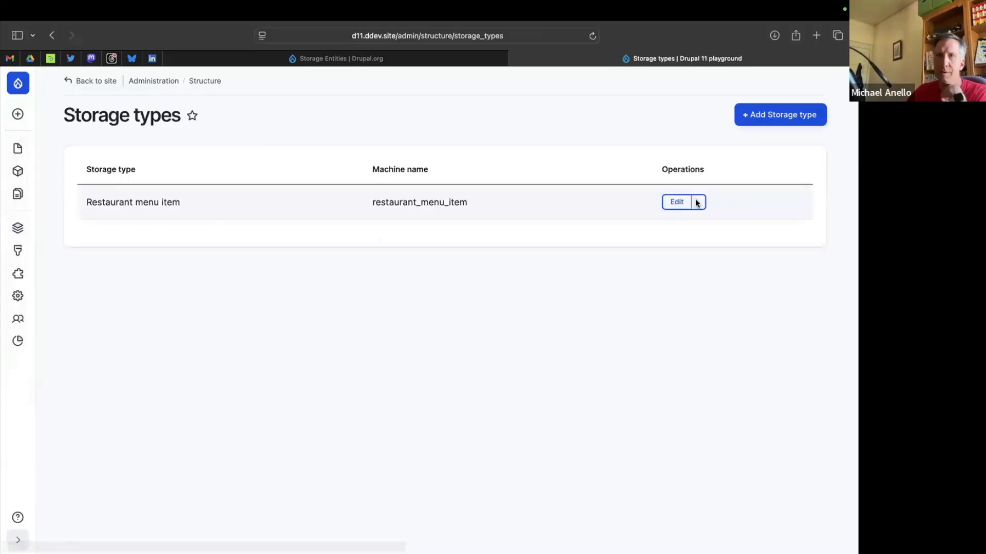
{"action": "left_click", "coordinate": [697, 202]}
{"action": "left_click", "coordinate": [707, 262]}
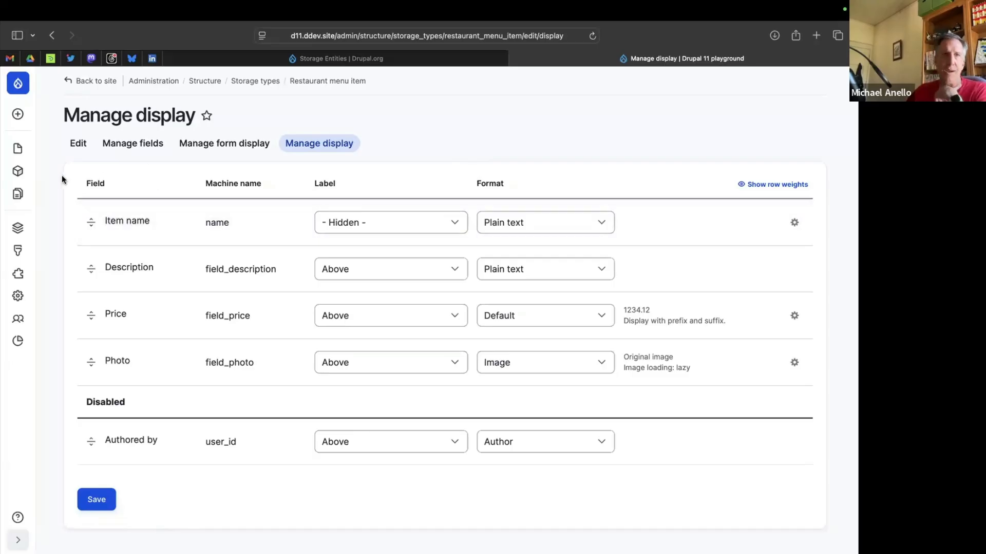
Start creating a new Menu content item.
{"action": "mouse_move", "coordinate": [18, 114]}
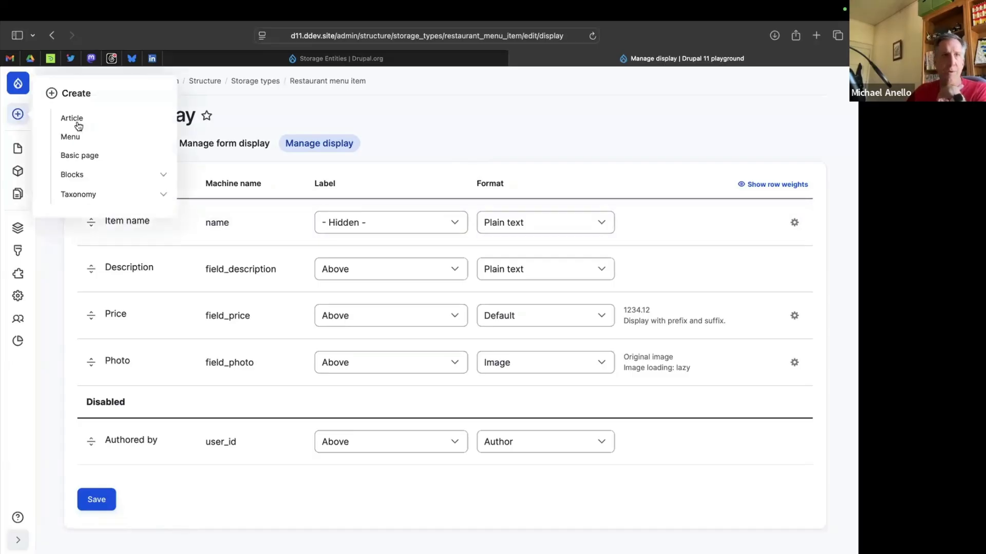
{"action": "left_click", "coordinate": [89, 135]}
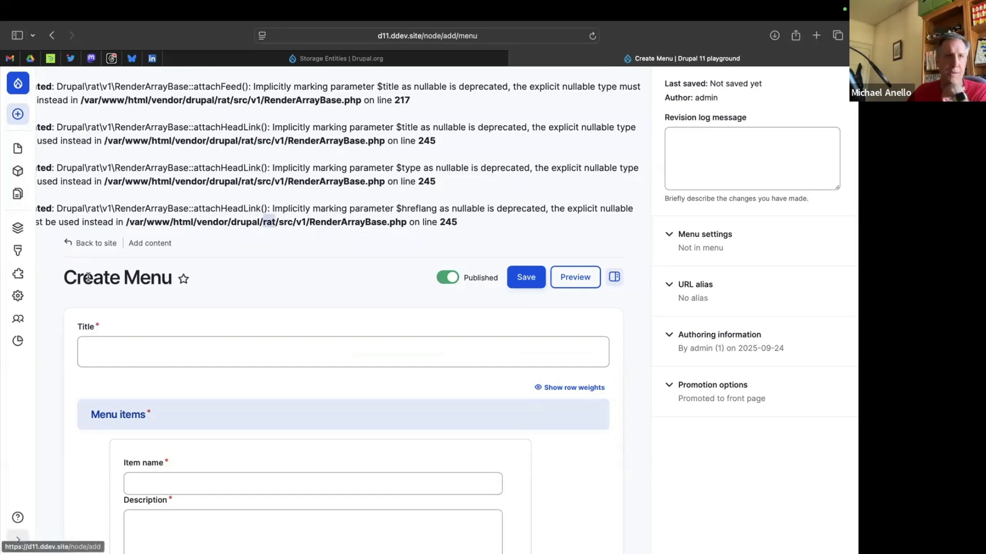
Open the site's module list in a separate tab, filter it for "rat", and clear the filter.
{"action": "left_click", "coordinate": [18, 277], "text": "super"}
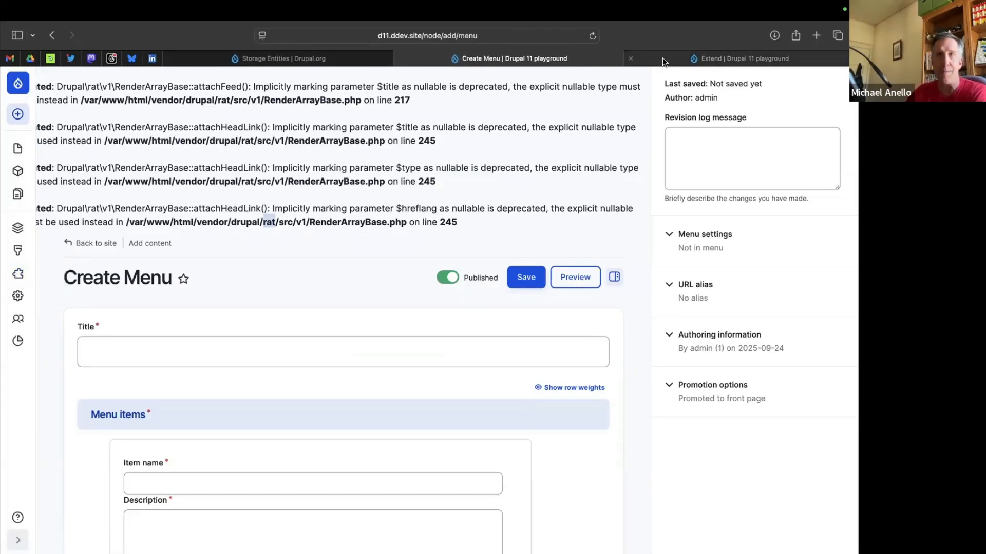
{"action": "left_click", "coordinate": [662, 58]}
{"action": "left_click", "coordinate": [230, 322]}
{"action": "type", "text": "rat"}
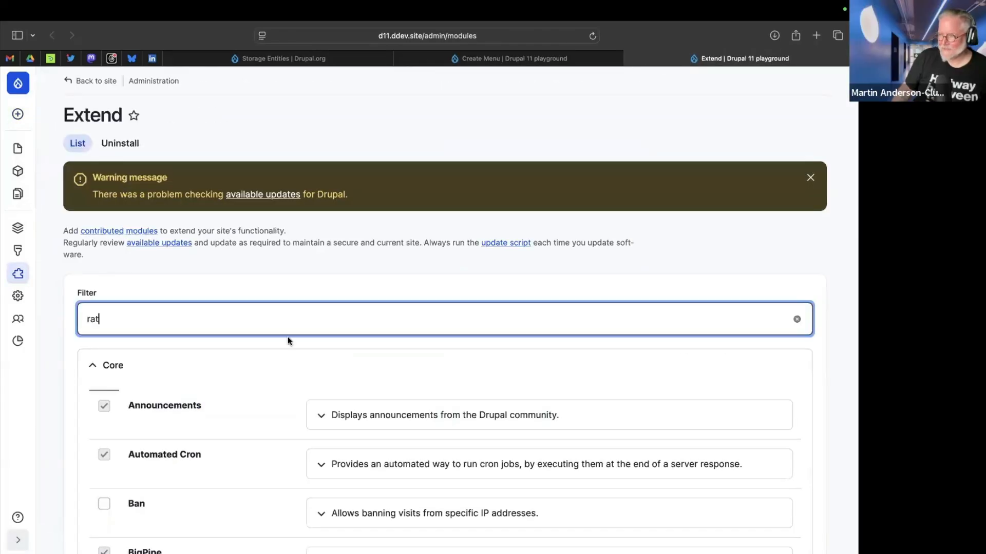
{"action": "key", "text": "BackSpace"}
{"action": "key", "text": "BackSpace"}
{"action": "key", "text": "BackSpace"}
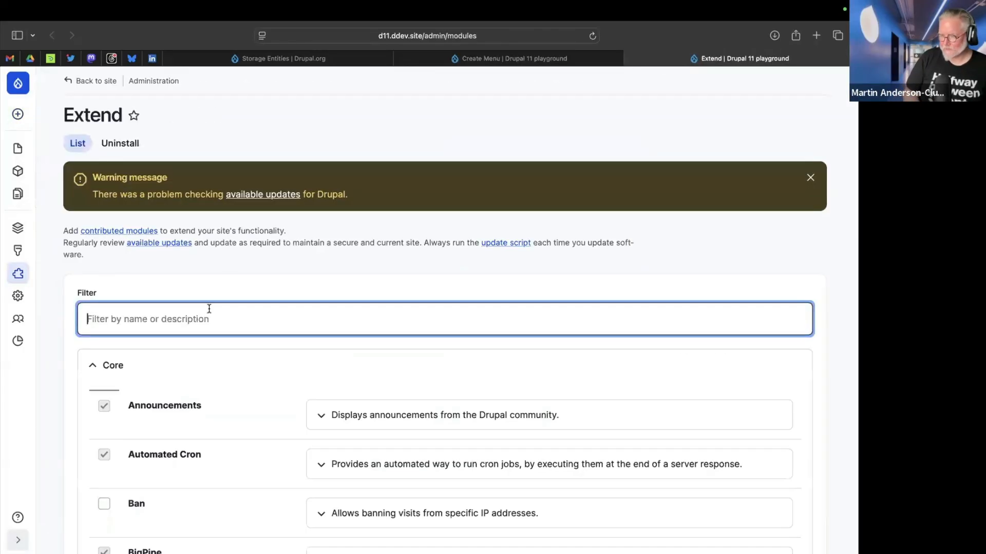
Collapse the Core group, look through the remaining modules, and search the page for "render".
{"action": "left_click", "coordinate": [121, 366]}
{"action": "scroll", "coordinate": [121, 367], "scroll_direction": "down", "scroll_amount": 5}
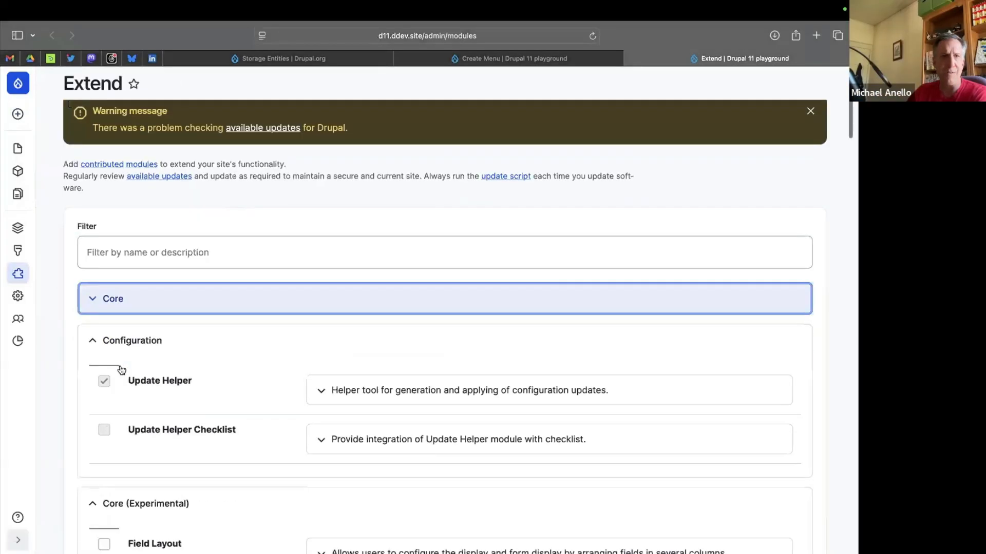
{"action": "scroll", "coordinate": [239, 354], "scroll_direction": "down", "scroll_amount": 8}
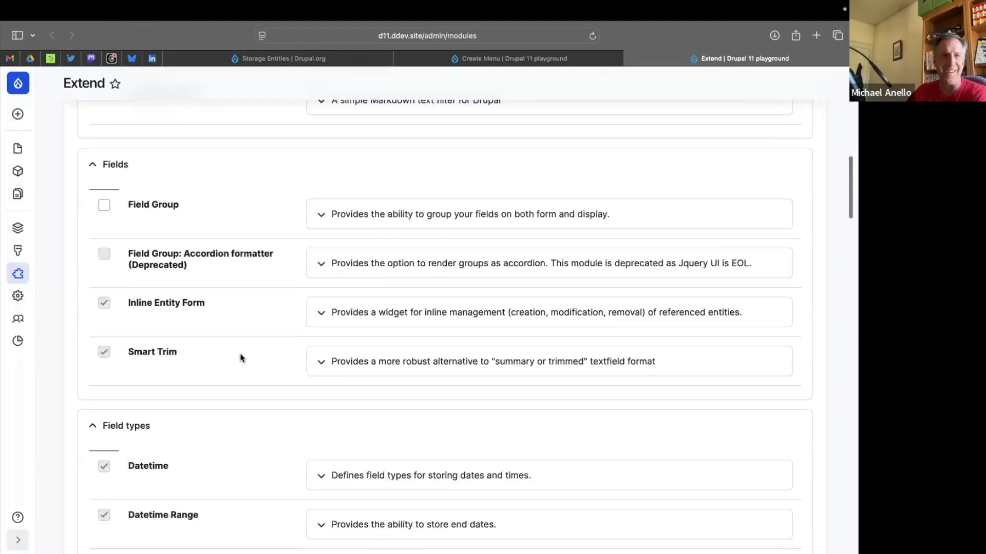
{"action": "scroll", "coordinate": [240, 354], "scroll_direction": "down", "scroll_amount": 5}
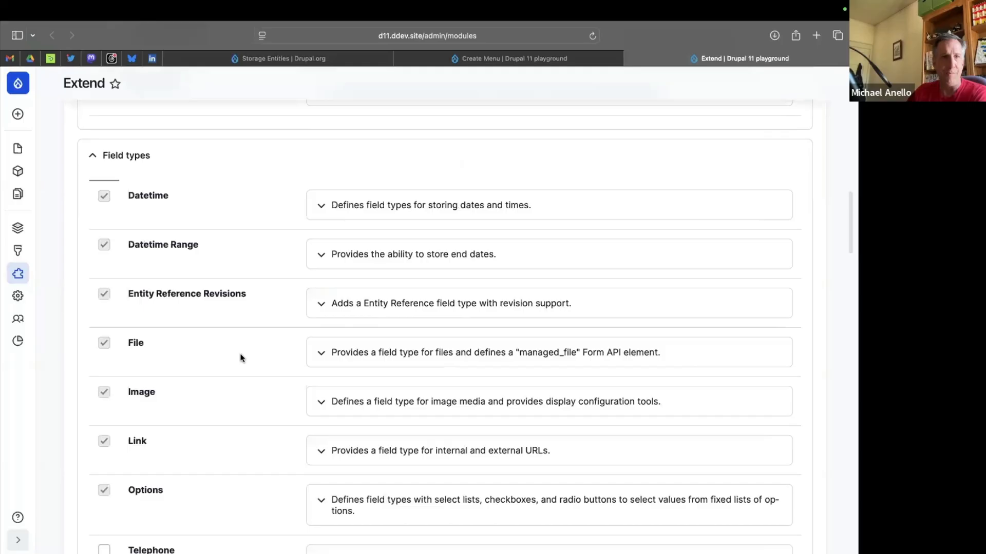
{"action": "scroll", "coordinate": [240, 358], "scroll_direction": "down", "scroll_amount": 10}
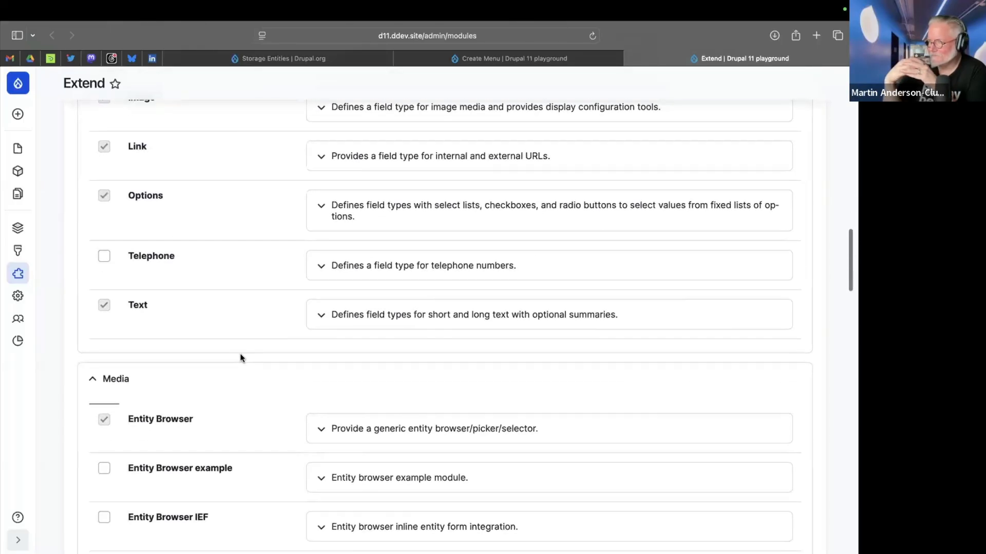
{"action": "scroll", "coordinate": [240, 357], "scroll_direction": "down", "scroll_amount": 15}
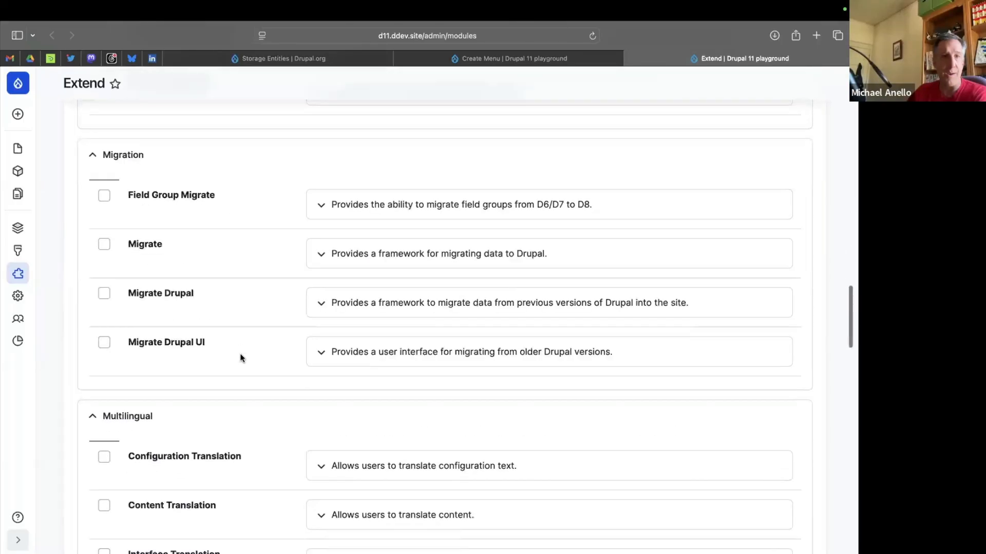
{"action": "scroll", "coordinate": [240, 358], "scroll_direction": "down", "scroll_amount": 7}
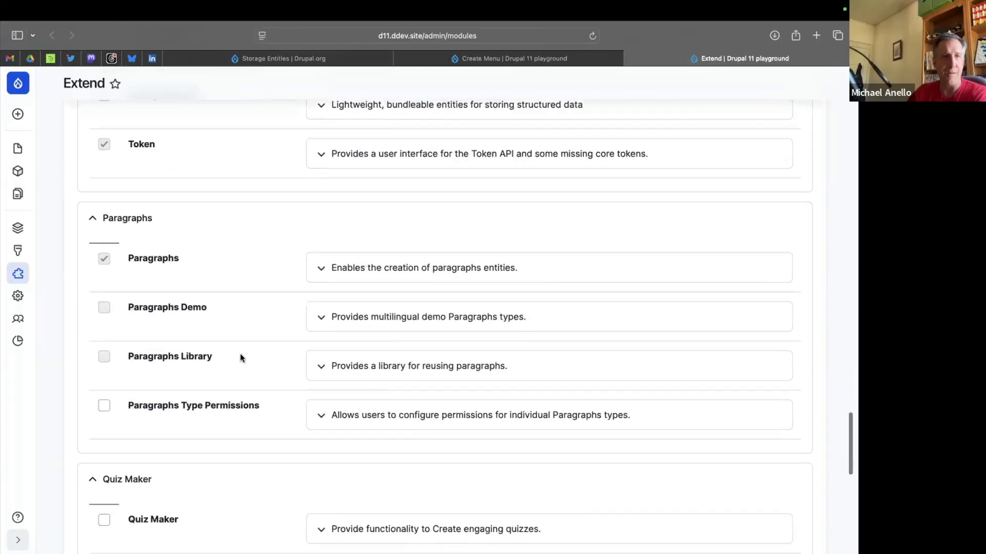
{"action": "key", "text": "super+f"}
{"action": "type", "text": "render"}
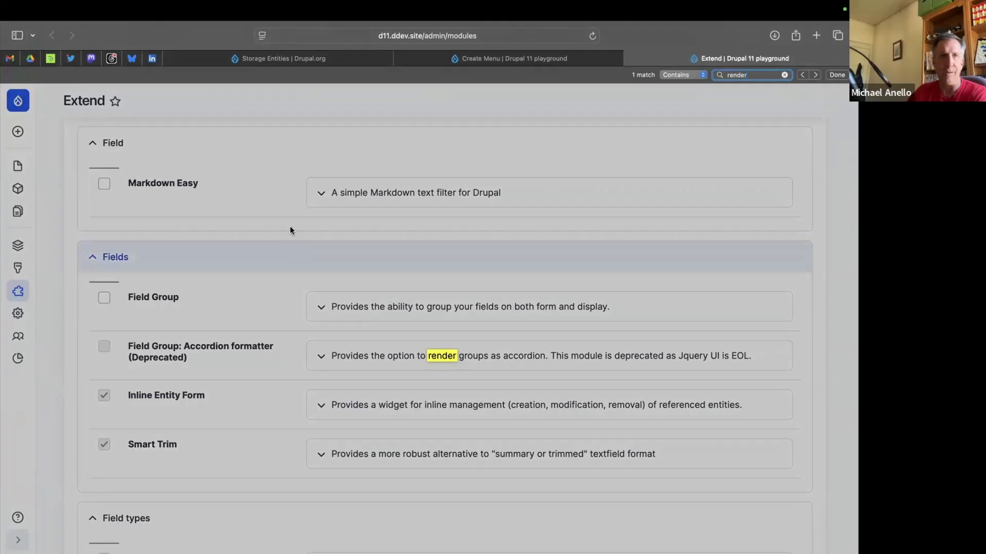
Return to the new Menu content form and title it "Breakfast menu".
{"action": "left_click", "coordinate": [508, 60]}
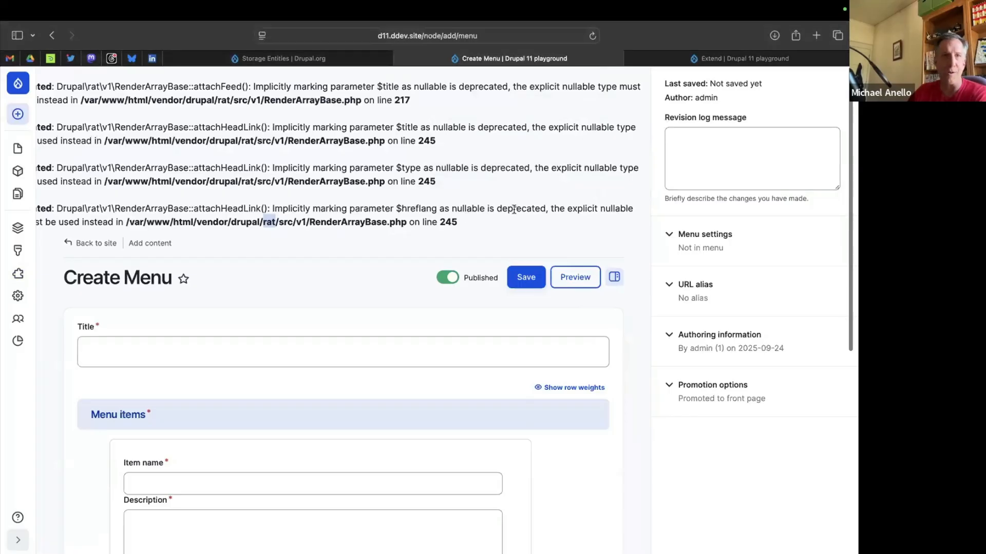
{"action": "scroll", "coordinate": [509, 210], "scroll_direction": "down", "scroll_amount": 5}
{"action": "left_click", "coordinate": [203, 208]}
{"action": "type", "text": "Breakfa"}
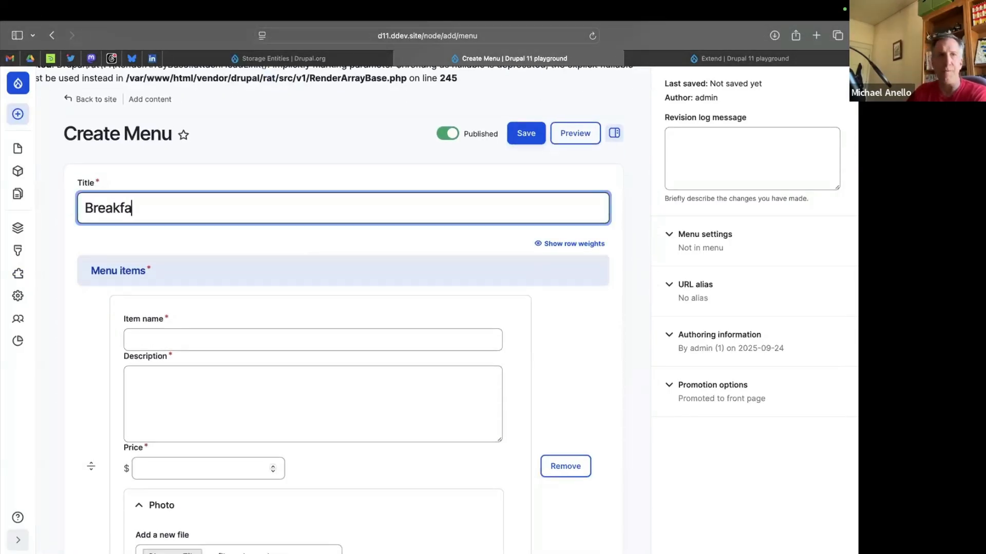
{"action": "type", "text": "st menu"}
{"action": "left_click", "coordinate": [236, 225]}
Name the first menu item "Eggs Benedict" and activate its description for entry.
{"action": "scroll", "coordinate": [237, 226], "scroll_direction": "down", "scroll_amount": 3}
{"action": "scroll", "coordinate": [237, 226], "scroll_direction": "down", "scroll_amount": 1}
{"action": "scroll", "coordinate": [161, 222], "scroll_direction": "up", "scroll_amount": 3}
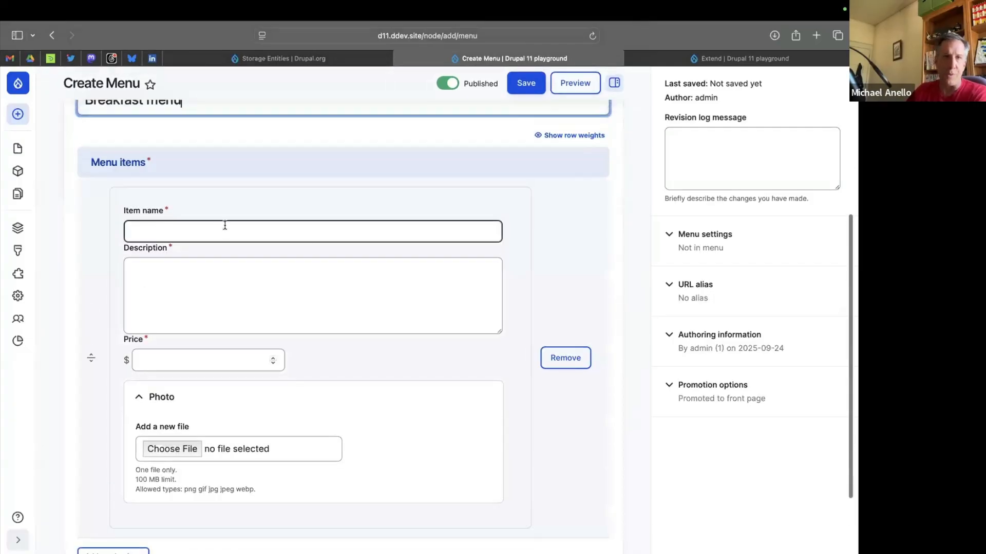
{"action": "scroll", "coordinate": [225, 226], "scroll_direction": "down", "scroll_amount": 1}
{"action": "left_click", "coordinate": [194, 205]}
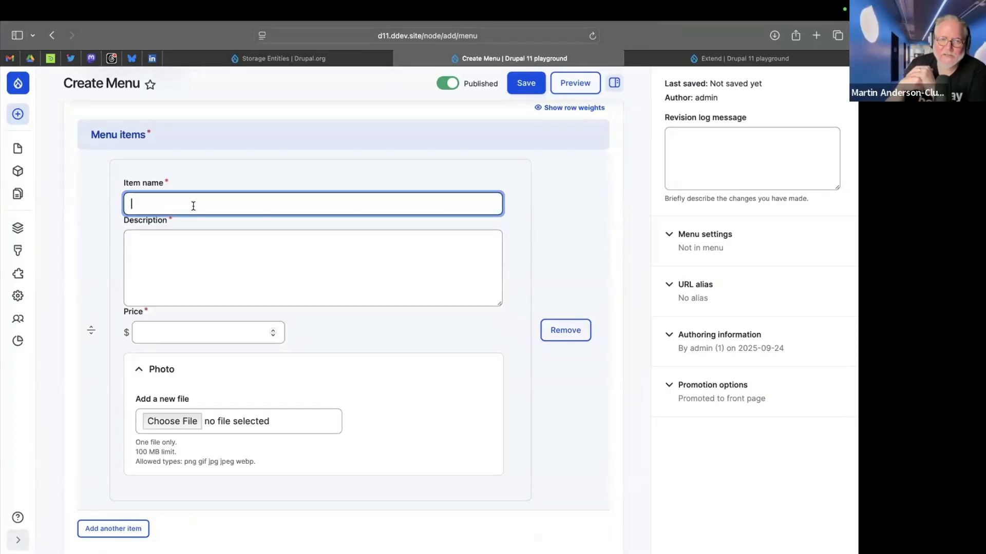
{"action": "type", "text": "Eggs "}
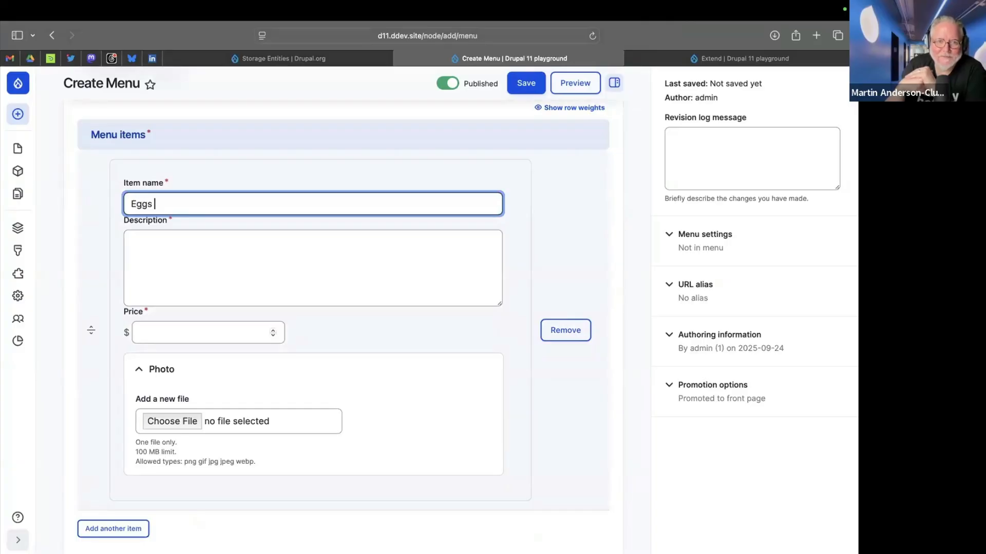
{"action": "type", "text": "Benedict"}
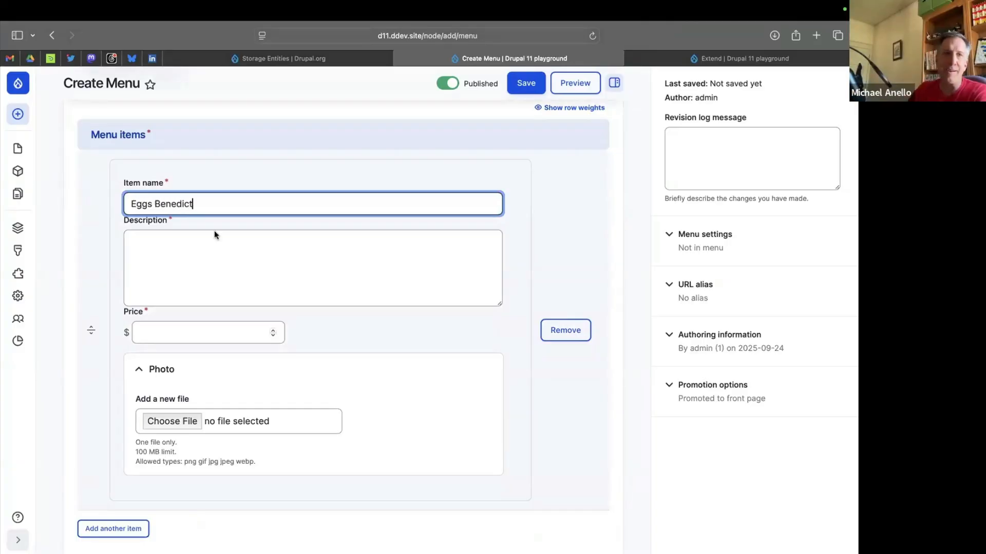
{"action": "left_click", "coordinate": [240, 269]}
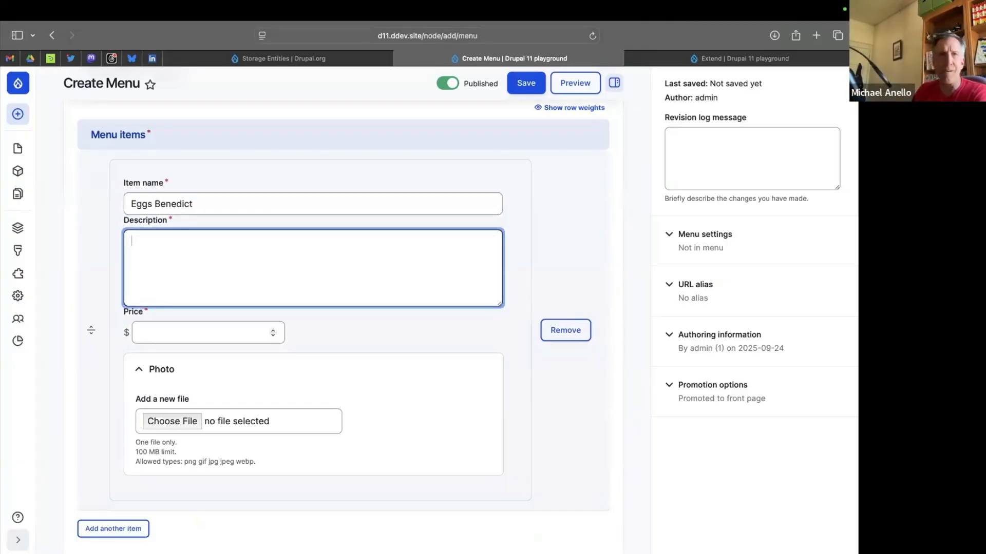
Describe the Eggs Benedict item as "Poached eggs with cheese and cream sauce on an English muffin." and set its price to $9.99.
{"action": "type", "text": "P"}
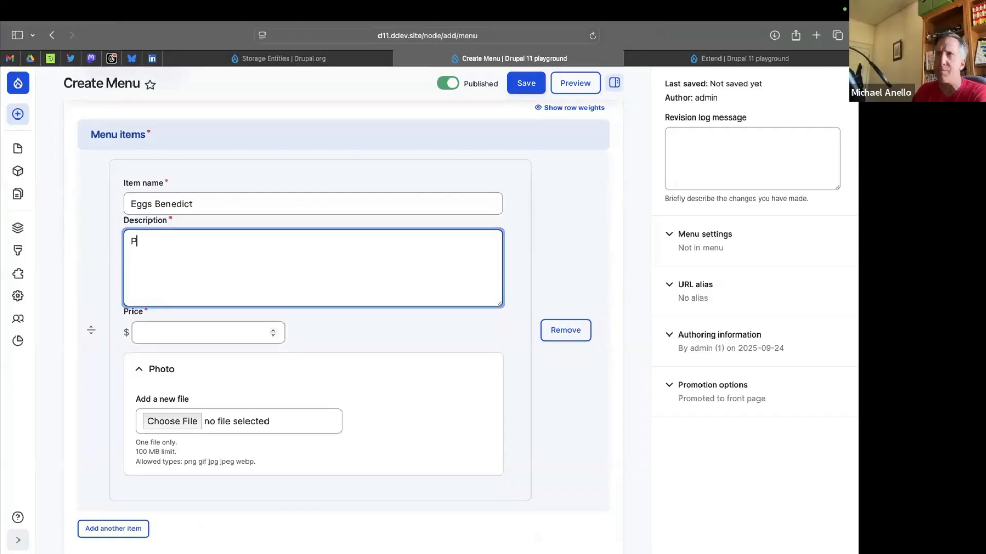
{"action": "type", "text": "Ooached eggs"}
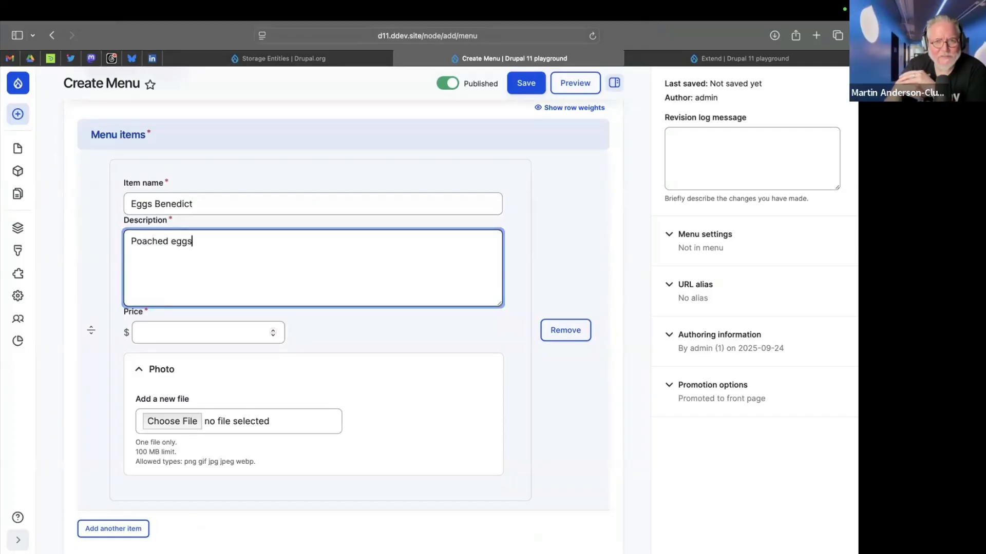
{"action": "type", "text": " with "}
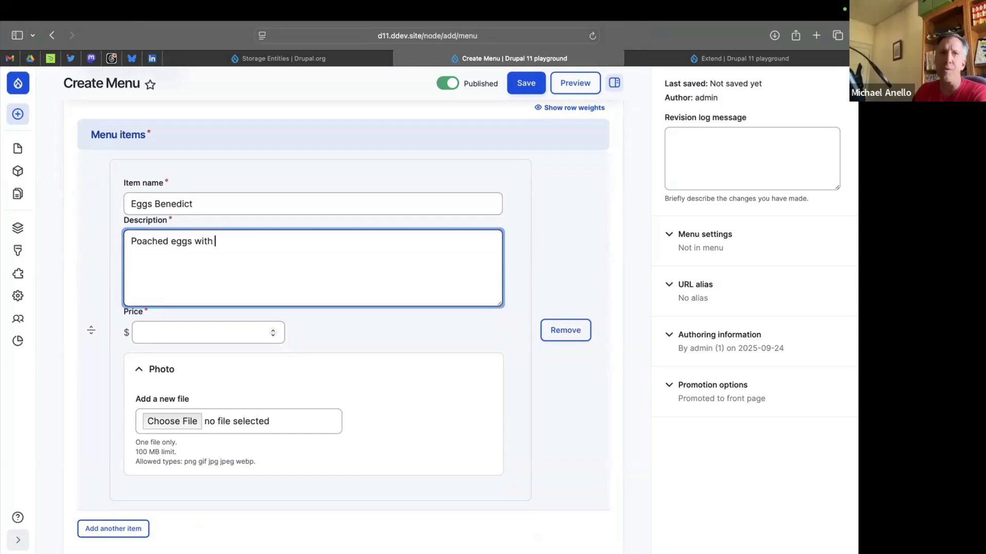
{"action": "type", "text": "chese and c"}
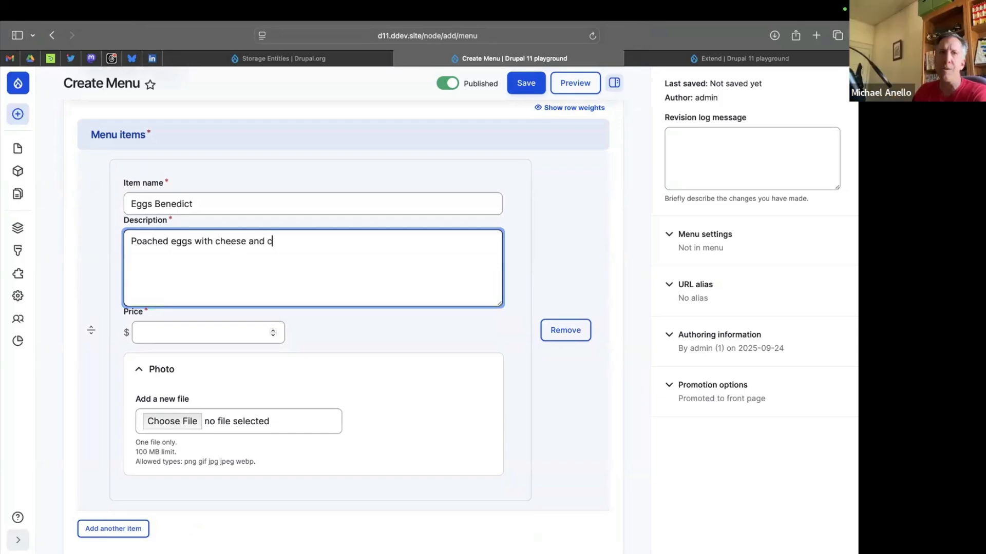
{"action": "type", "text": "ream sauce on a "}
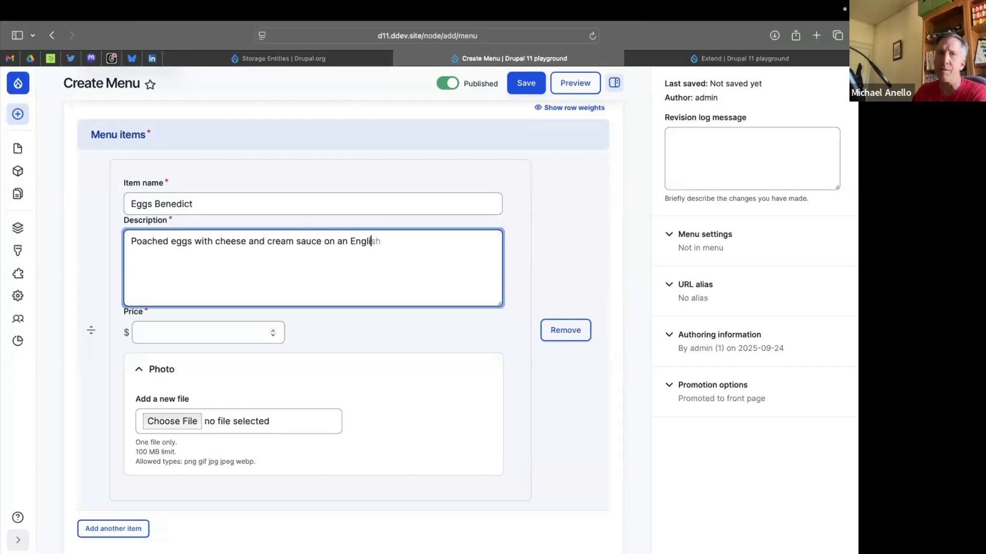
{"action": "type", "text": "n English muffin."}
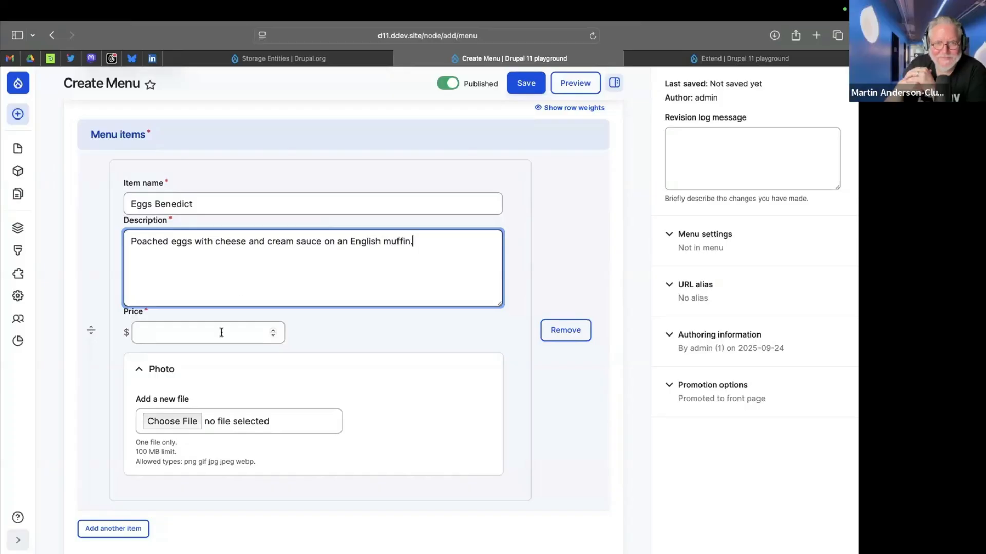
{"action": "left_click", "coordinate": [191, 333]}
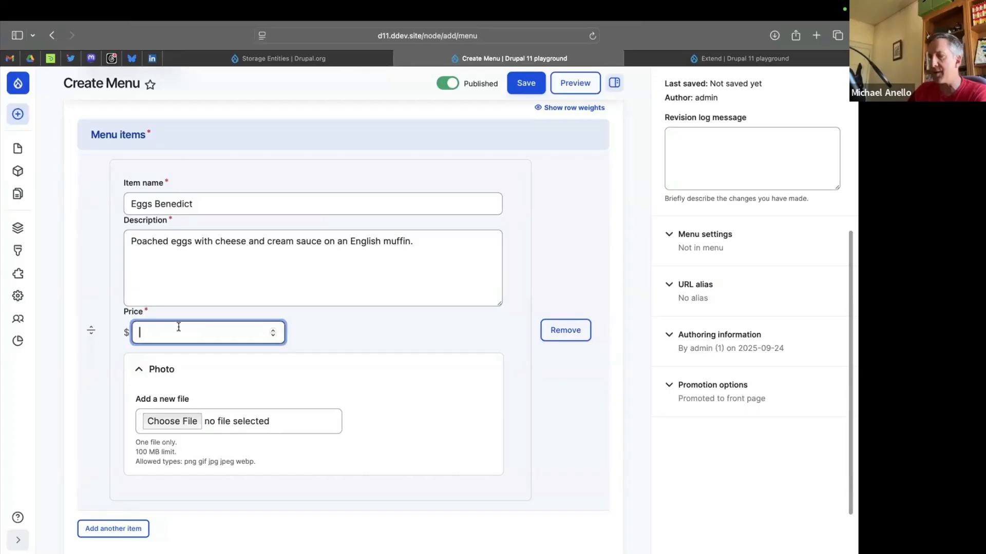
{"action": "type", "text": "9.99"}
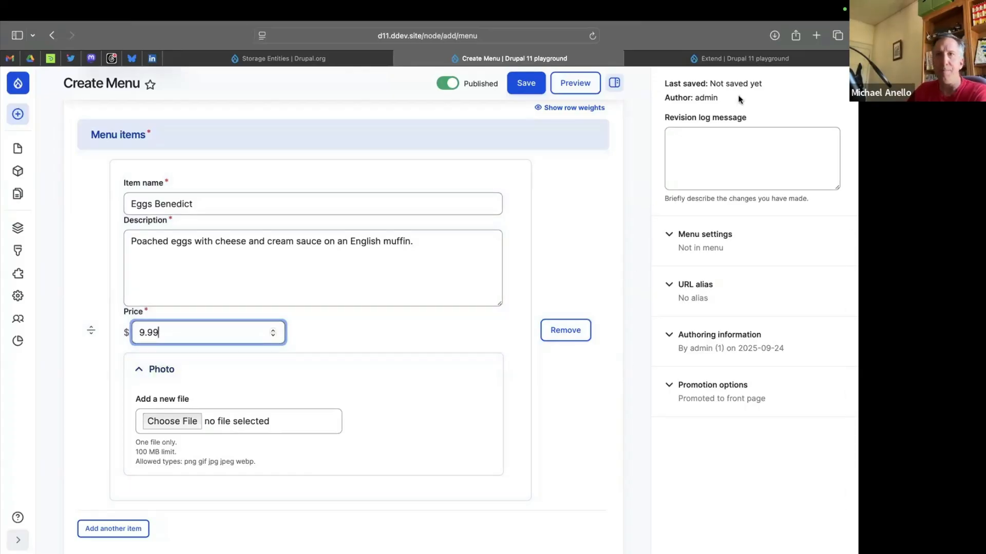
In the module list's browser tab, search the web for "eggs benedict" images and restrict them to Public Domain.
{"action": "left_click", "coordinate": [805, 53]}
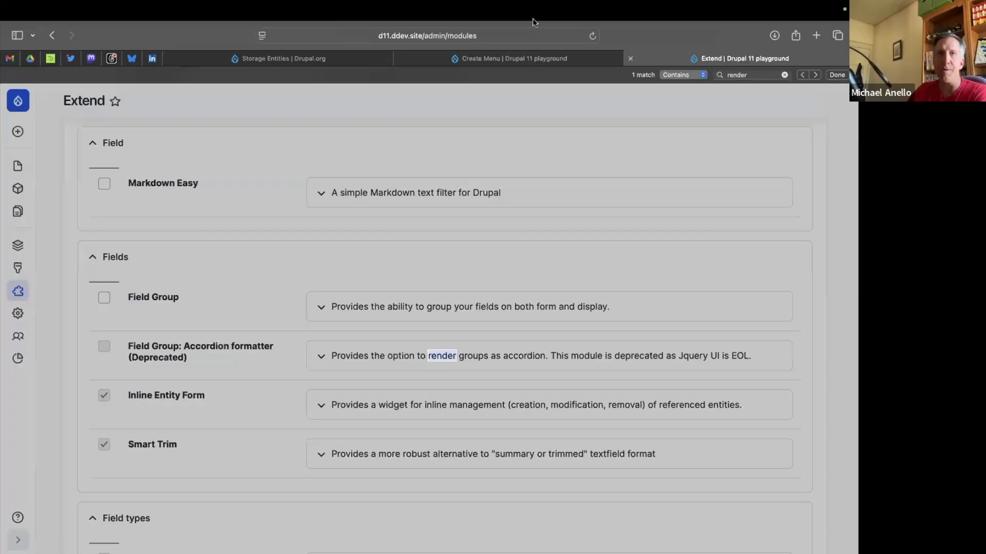
{"action": "left_click", "coordinate": [482, 34]}
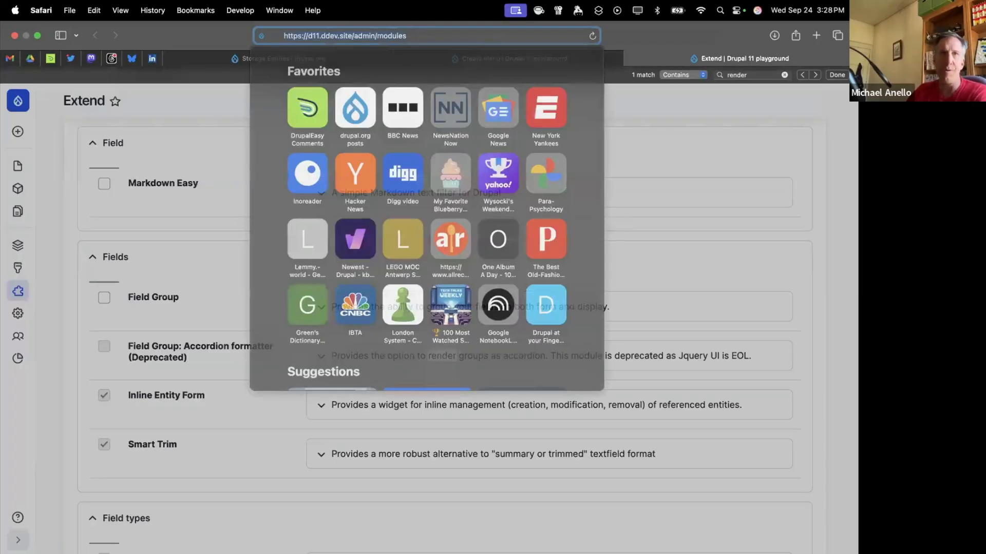
{"action": "type", "text": "eggs benedic"}
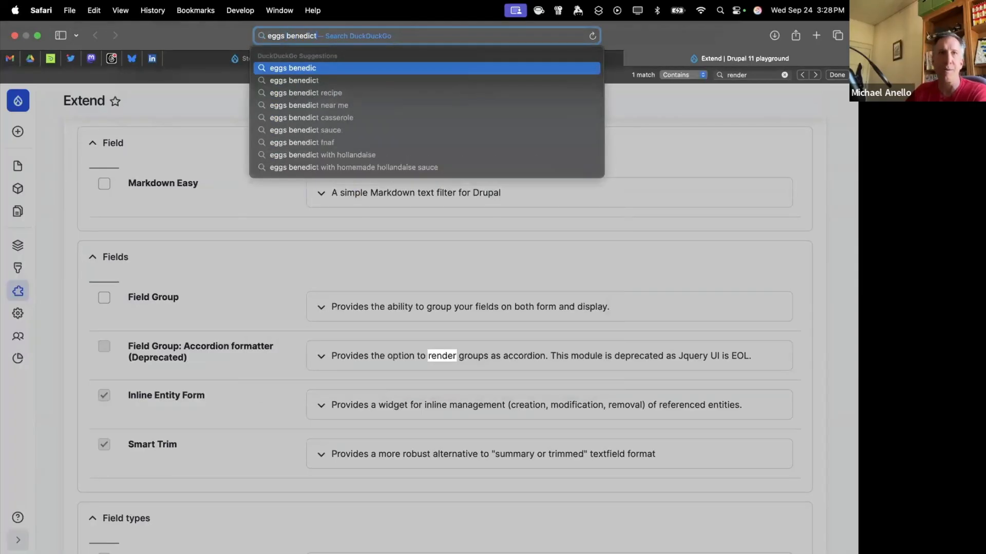
{"action": "key", "text": "Return"}
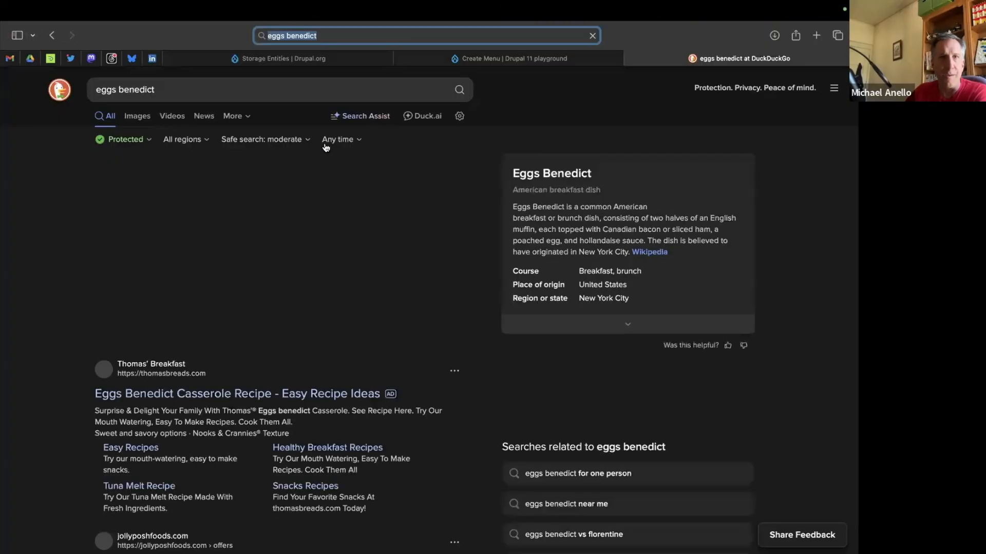
{"action": "left_click", "coordinate": [135, 117]}
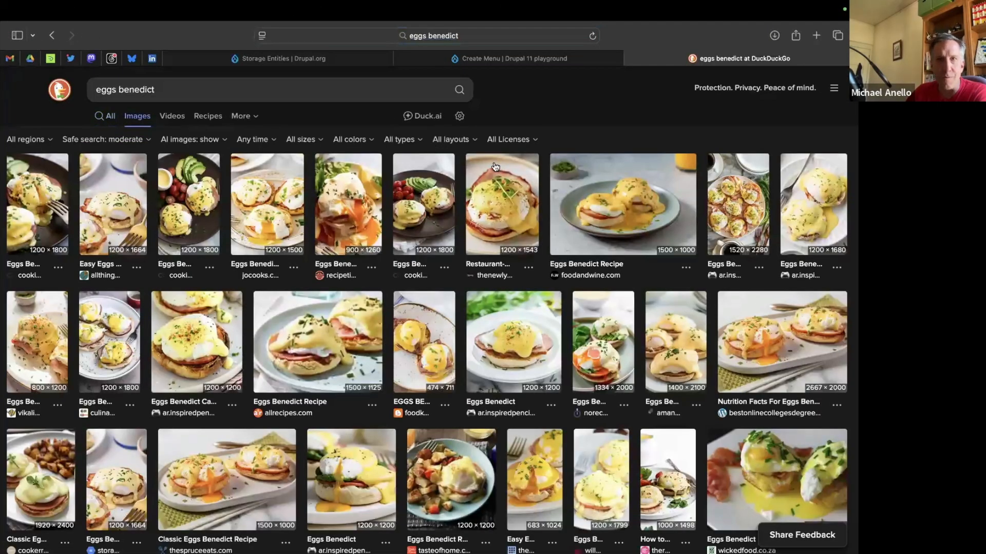
{"action": "left_click", "coordinate": [506, 140]}
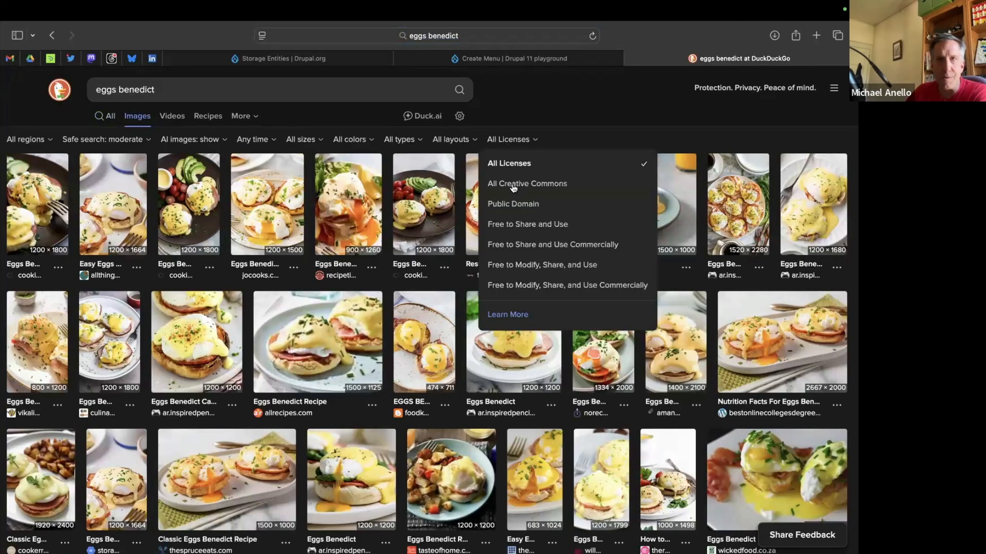
{"action": "left_click", "coordinate": [513, 205]}
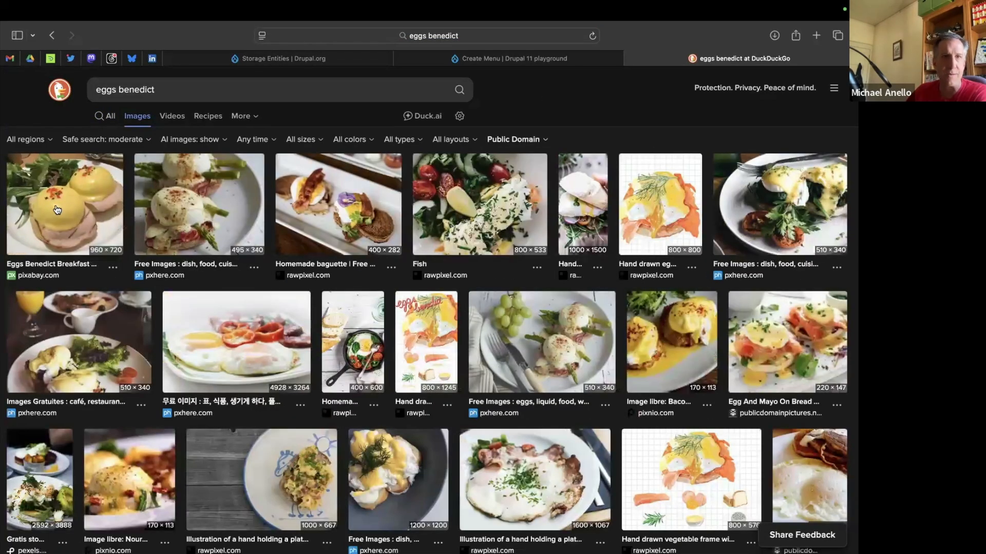
Open the Pixabay "Eggs Benedict Breakfast Osaka" photo at full size and save it to Downloads.
{"action": "left_click", "coordinate": [57, 210]}
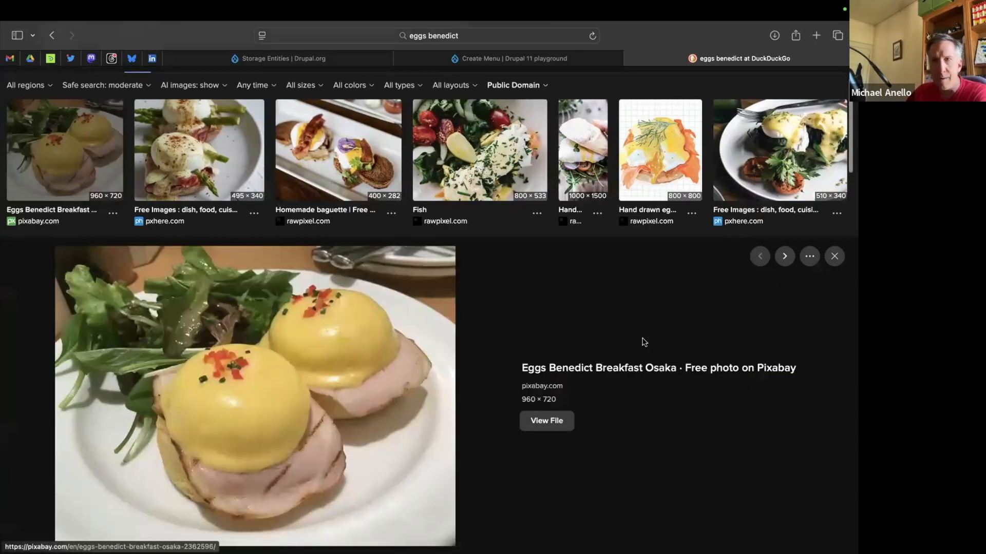
{"action": "left_click", "coordinate": [810, 258]}
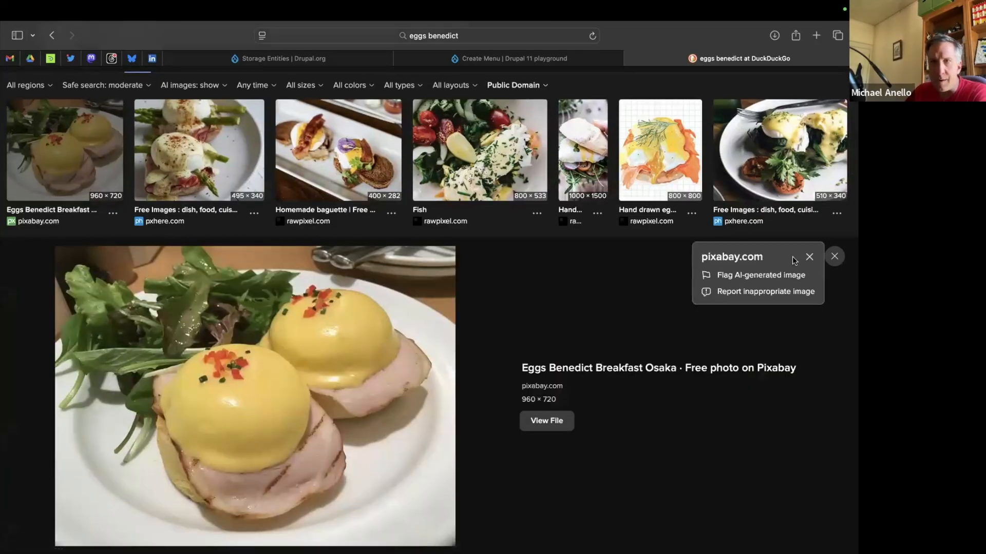
{"action": "left_click", "coordinate": [557, 420]}
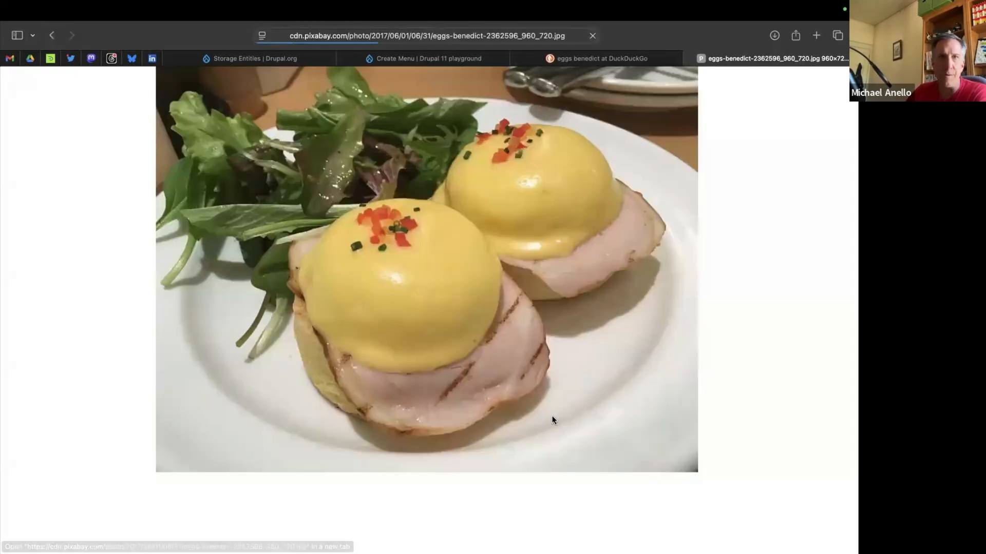
{"action": "right_click", "coordinate": [476, 250]}
{"action": "left_click", "coordinate": [505, 257]}
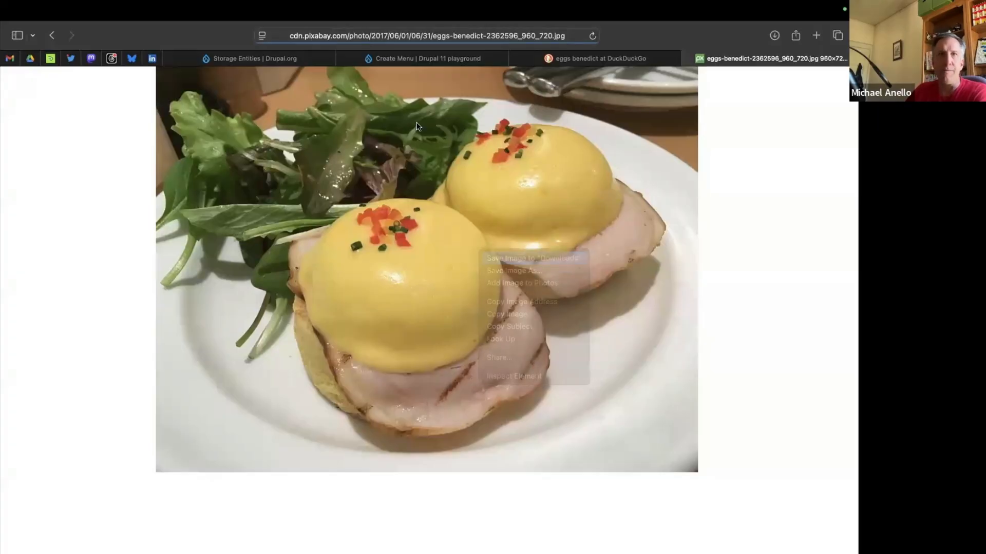
Return to the Create Menu form and upload the downloaded eggs-benedict JPG as the first item's photo.
{"action": "left_click", "coordinate": [260, 59]}
{"action": "left_click", "coordinate": [404, 57]}
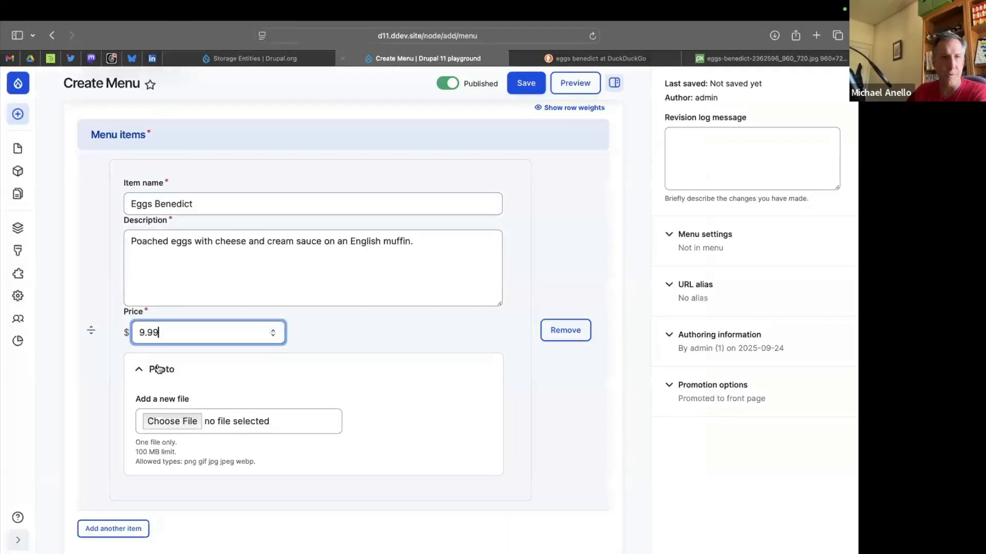
{"action": "left_click", "coordinate": [169, 426]}
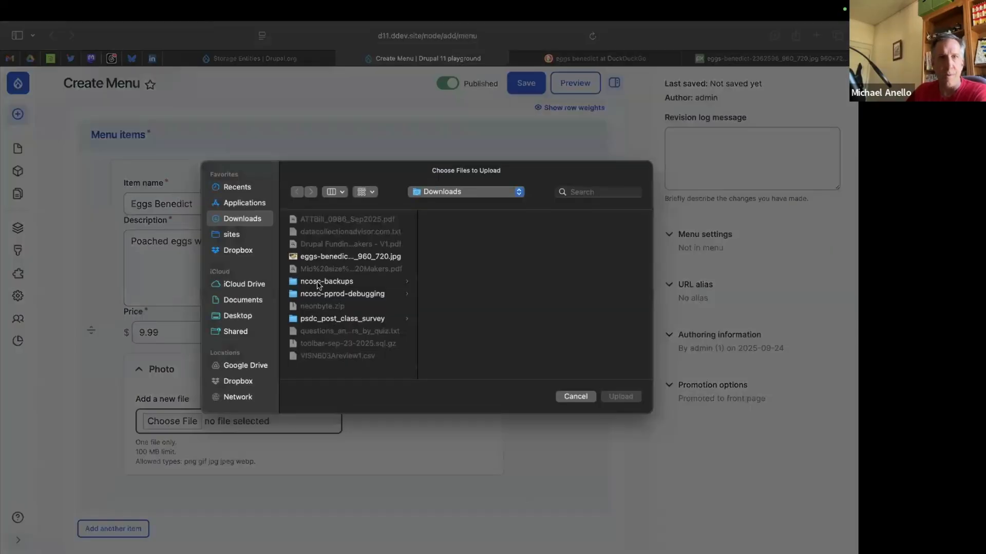
{"action": "left_click", "coordinate": [342, 256]}
{"action": "left_click", "coordinate": [618, 397]}
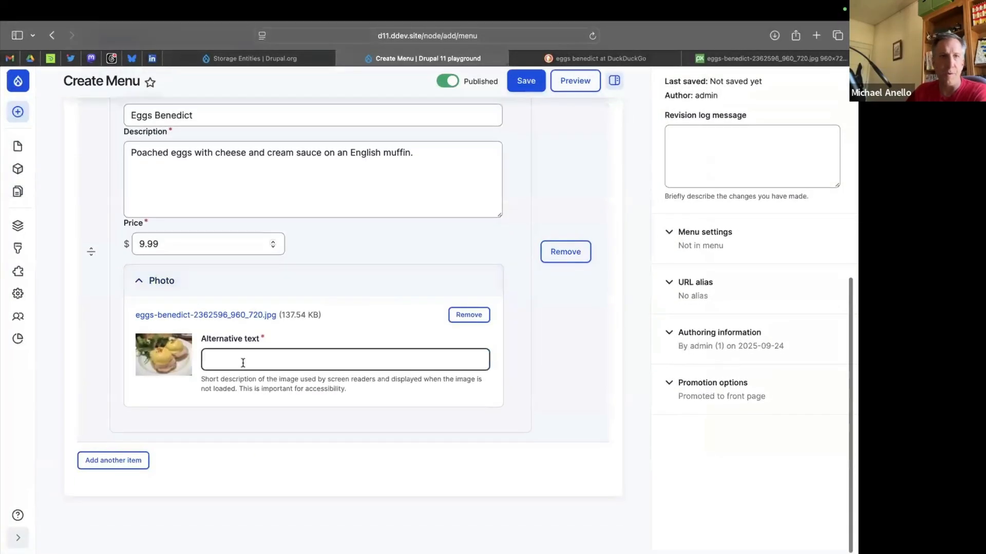
Copy the Eggs Benedict description into the photo's alternative text.
{"action": "left_click", "coordinate": [243, 363]}
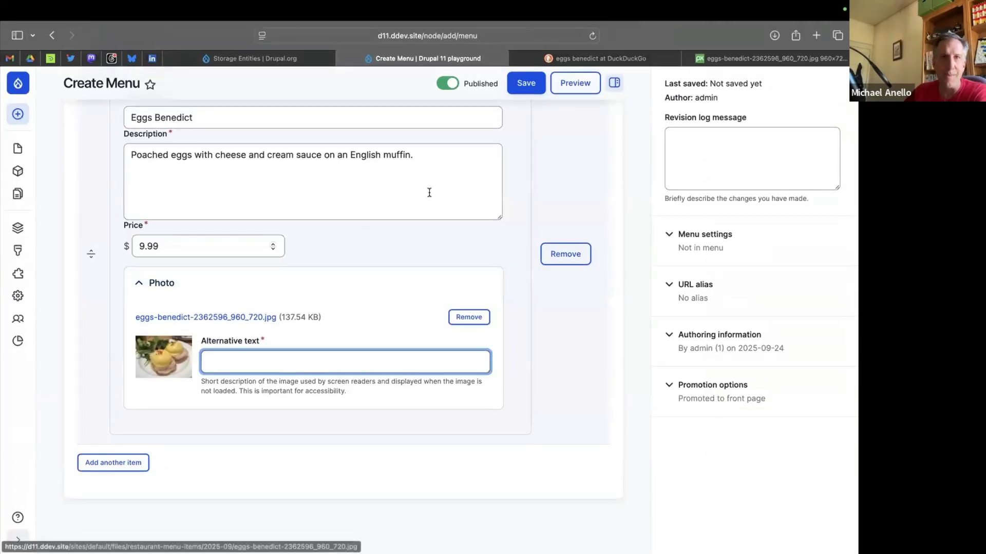
{"action": "triple_click", "coordinate": [438, 154]}
{"action": "key", "text": "super+c"}
{"action": "scroll", "coordinate": [431, 132], "scroll_direction": "up", "scroll_amount": 1}
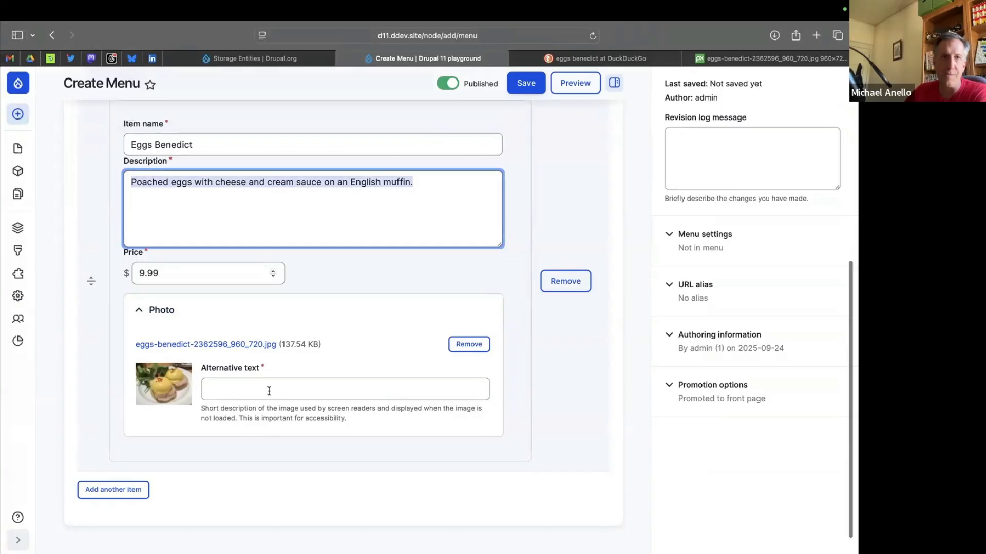
{"action": "left_click", "coordinate": [269, 394]}
{"action": "key", "text": "super+v"}
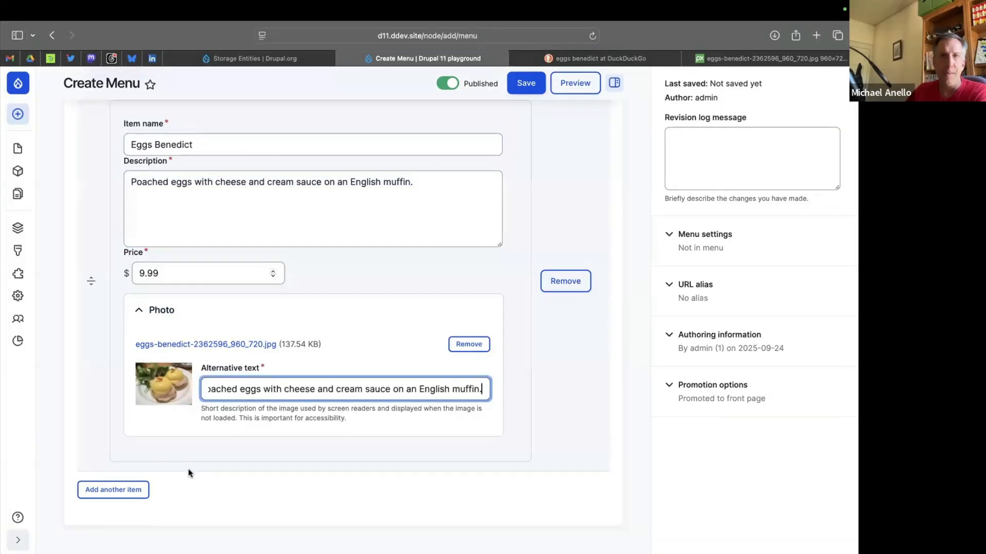
Add a second menu item and name it "Avocado toast".
{"action": "scroll", "coordinate": [188, 470], "scroll_direction": "down", "scroll_amount": 1}
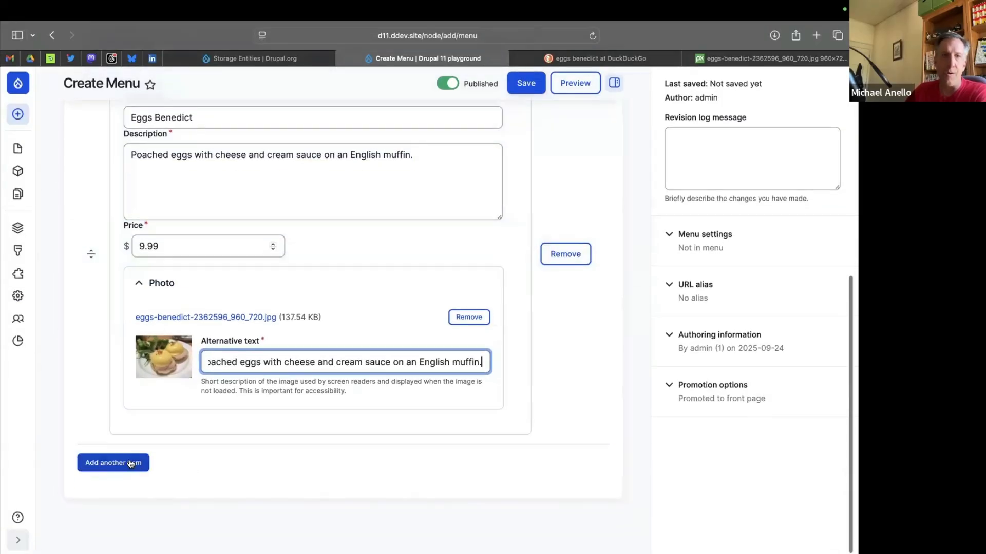
{"action": "left_click", "coordinate": [136, 463]}
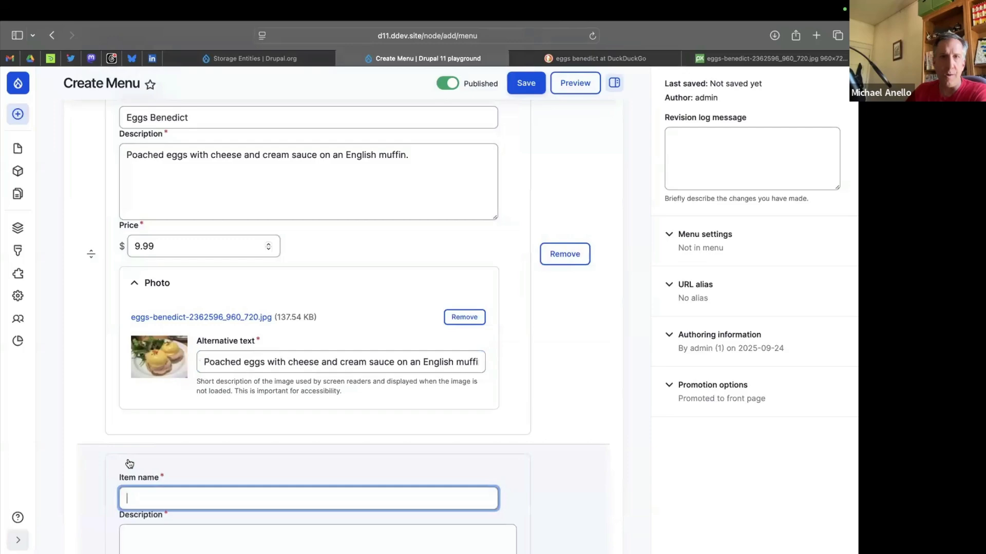
{"action": "scroll", "coordinate": [129, 464], "scroll_direction": "down", "scroll_amount": 7}
{"action": "scroll", "coordinate": [412, 230], "scroll_direction": "up", "scroll_amount": 4}
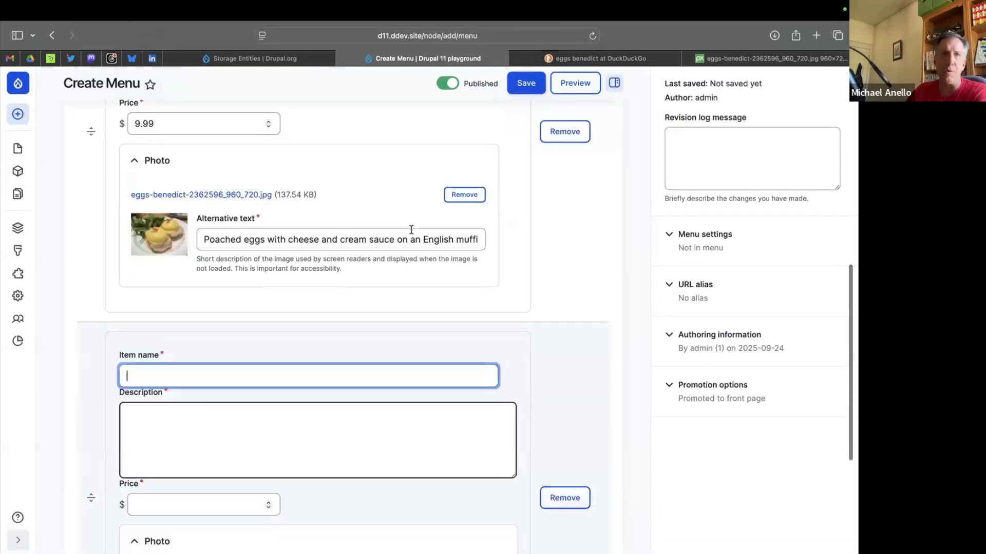
{"action": "scroll", "coordinate": [411, 230], "scroll_direction": "up", "scroll_amount": 5}
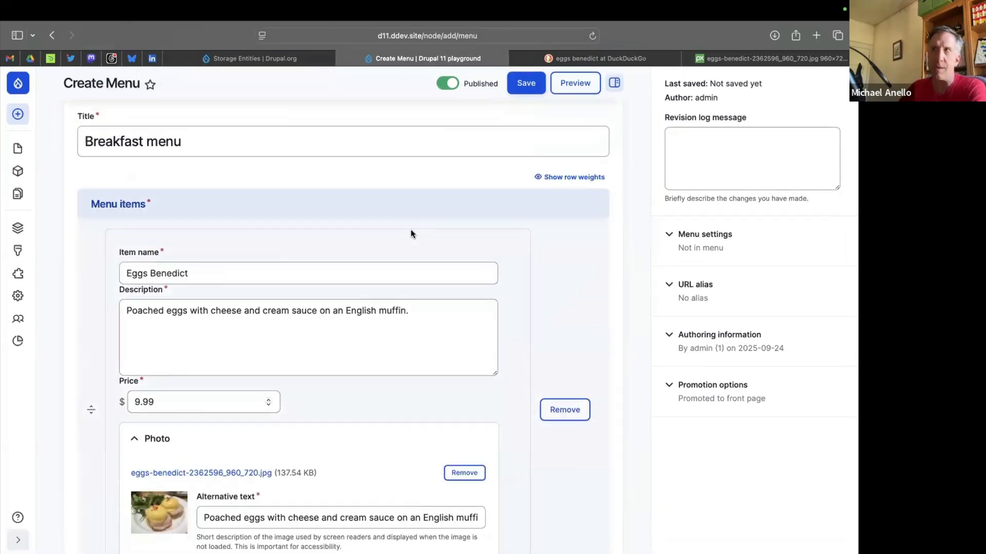
{"action": "scroll", "coordinate": [411, 234], "scroll_direction": "down", "scroll_amount": 8}
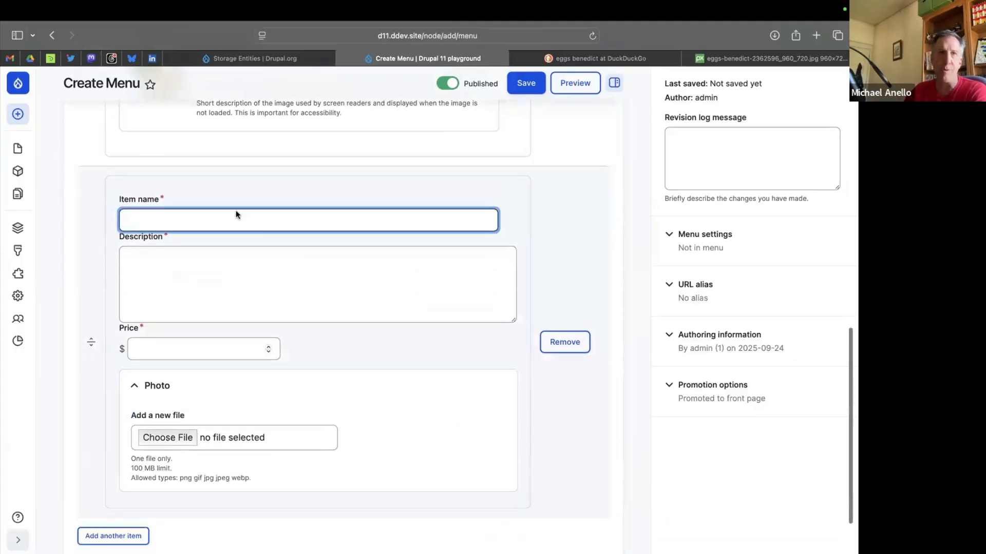
{"action": "scroll", "coordinate": [250, 220], "scroll_direction": "down", "scroll_amount": 1}
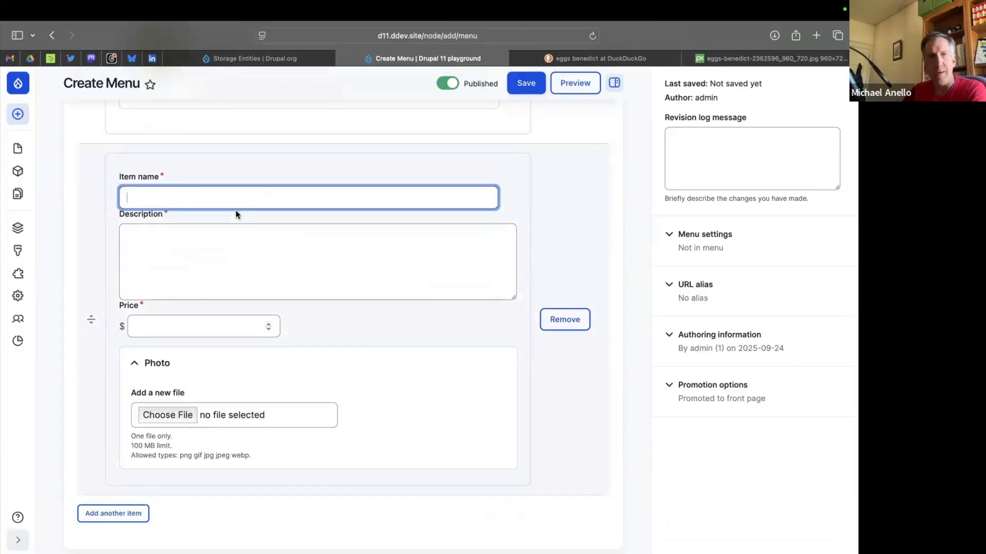
{"action": "type", "text": "Ava"}
{"action": "type", "text": "cado to"}
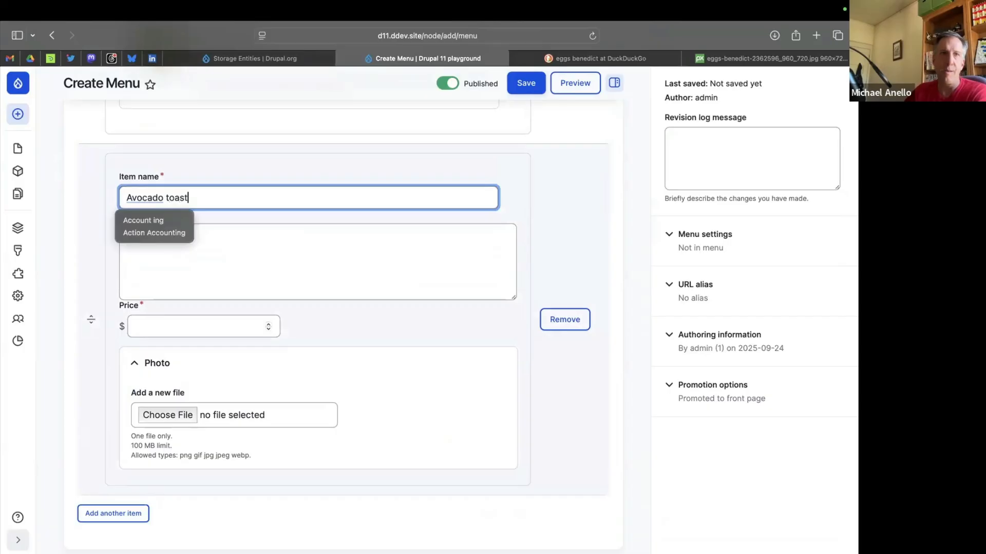
{"action": "type", "text": "ast"}
Describe the Avocado toast item as "Avacados, tomatoes, and basil on fresh bread.".
{"action": "left_click", "coordinate": [288, 243]}
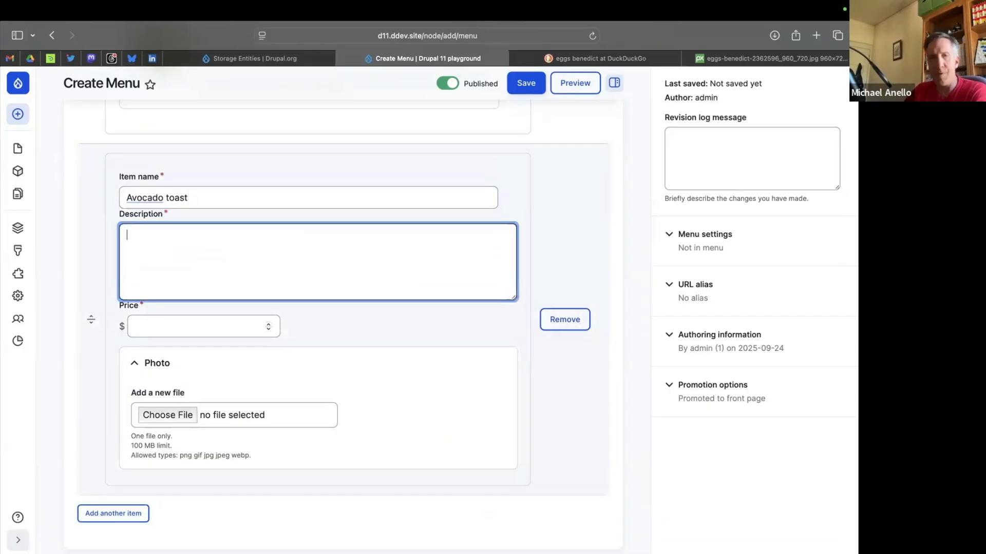
{"action": "type", "text": "Aca"}
{"action": "key", "text": "BackSpace"}
{"action": "type", "text": "acas"}
{"action": "key", "text": "BackSpace"}
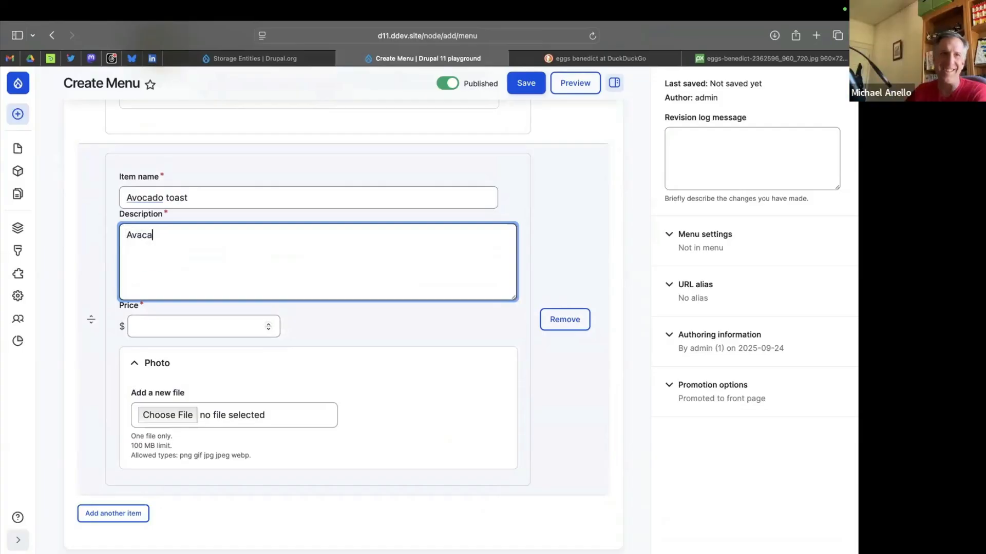
{"action": "type", "text": "dos, "}
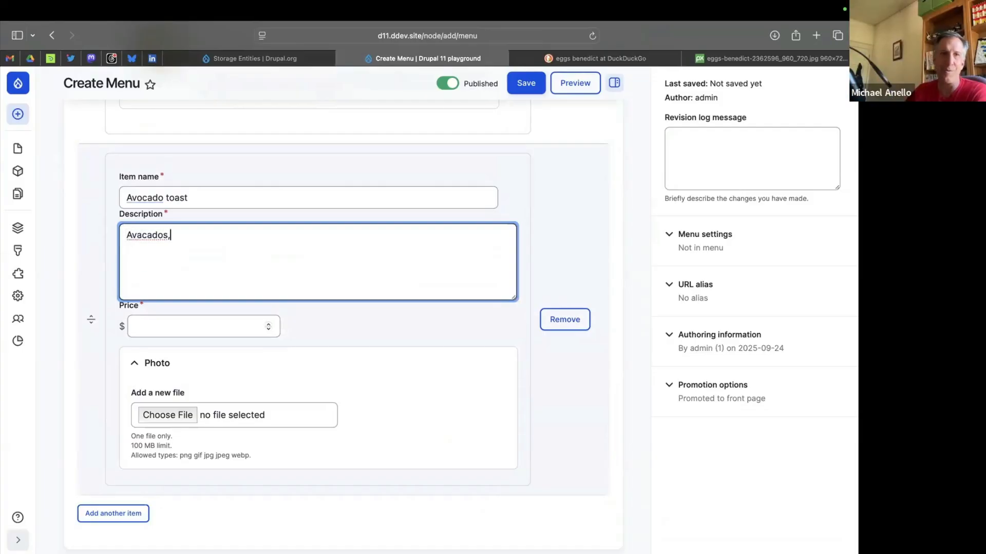
{"action": "type", "text": "toma"}
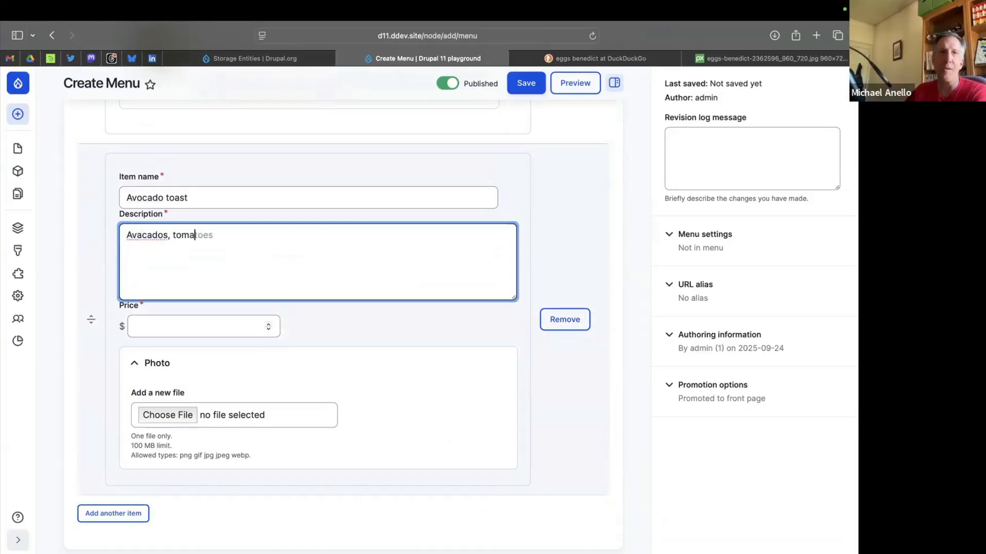
{"action": "type", "text": "toes, and basil on fresh bread."}
Set the Avocado toast price to 9.99, save the Breakfast menu, and review its item list.
{"action": "left_click", "coordinate": [190, 325]}
{"action": "type", "text": "9.99"}
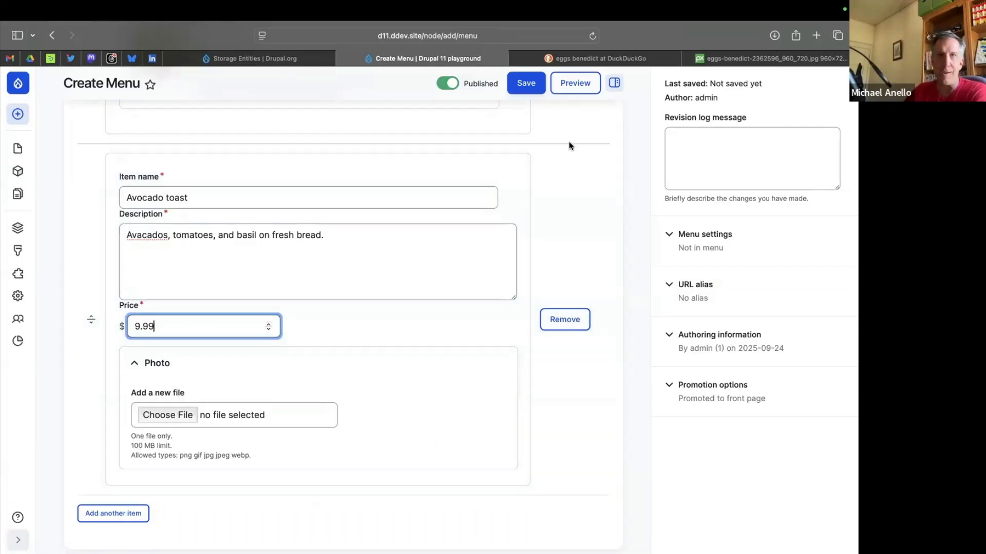
{"action": "left_click", "coordinate": [525, 86]}
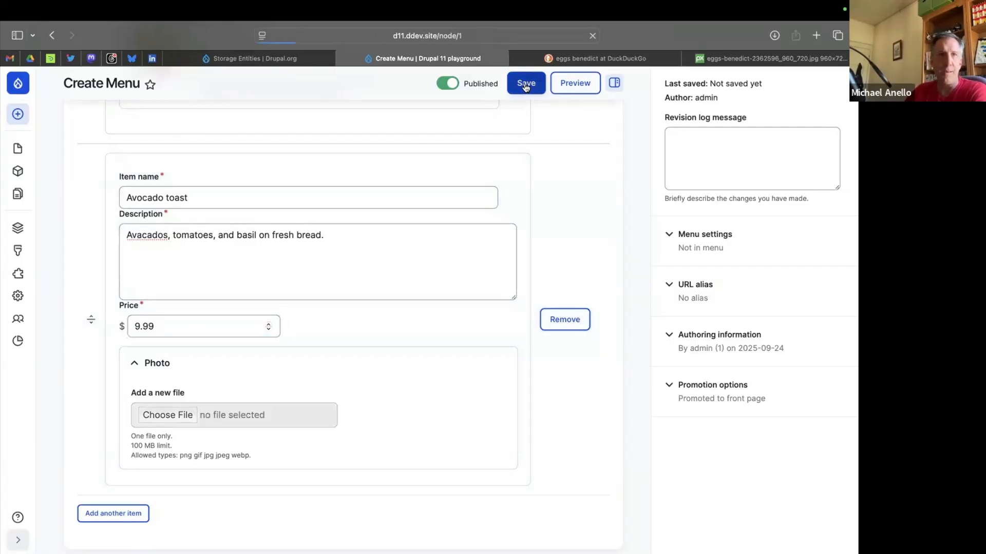
{"action": "scroll", "coordinate": [159, 370], "scroll_direction": "down", "scroll_amount": 5}
{"action": "scroll", "coordinate": [159, 369], "scroll_direction": "up", "scroll_amount": 5}
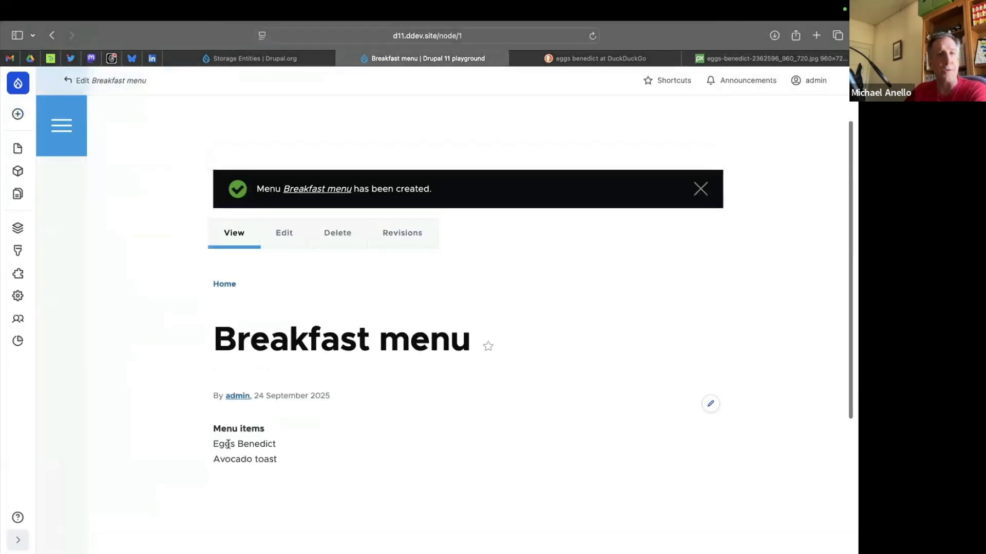
{"action": "left_click_drag", "start_coordinate": [228, 445], "coordinate": [253, 455]}
{"action": "left_click", "coordinate": [247, 458]}
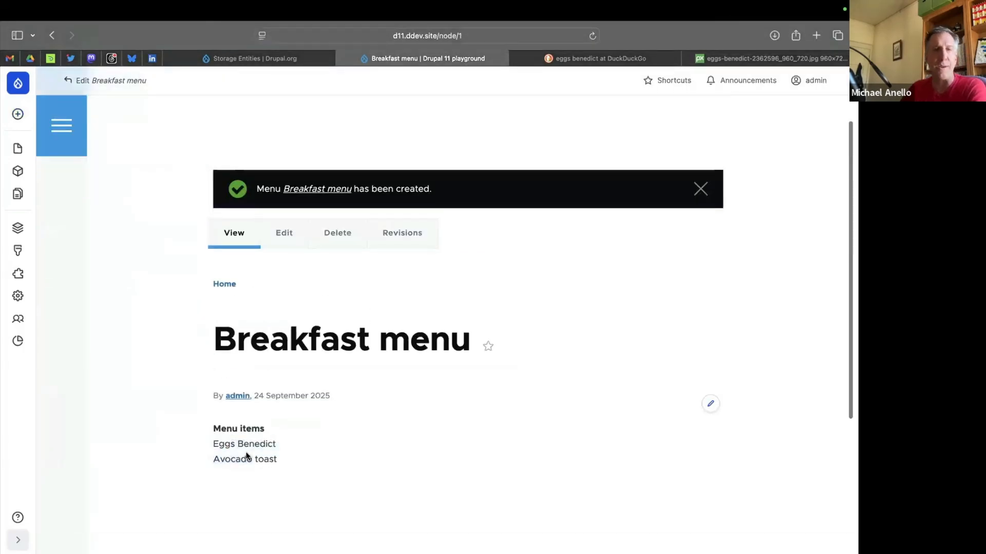
{"action": "scroll", "coordinate": [277, 400], "scroll_direction": "down", "scroll_amount": 1}
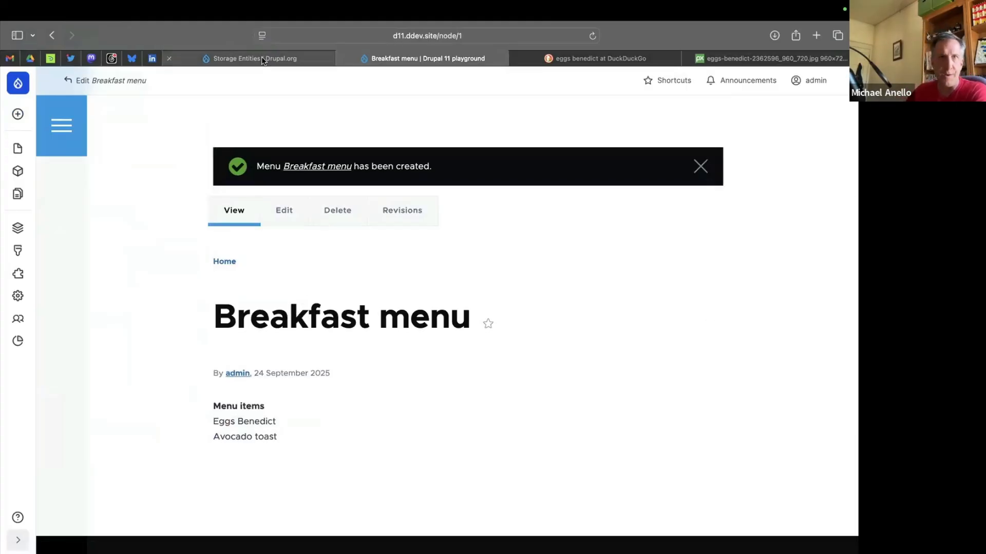
Open the site's Structure page in a new tab and close the egg image search and photo tabs.
{"action": "mouse_move", "coordinate": [18, 231]}
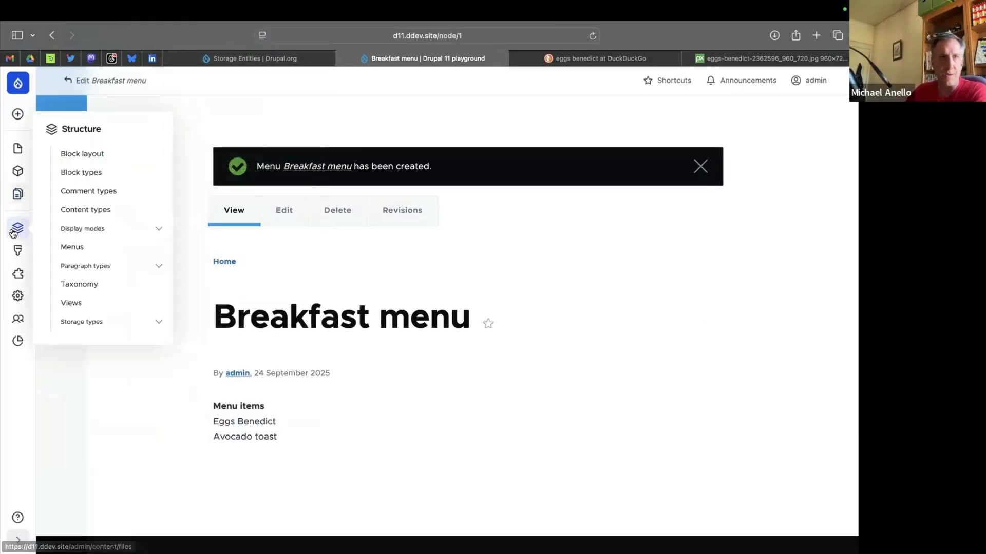
{"action": "left_click", "coordinate": [103, 323]}
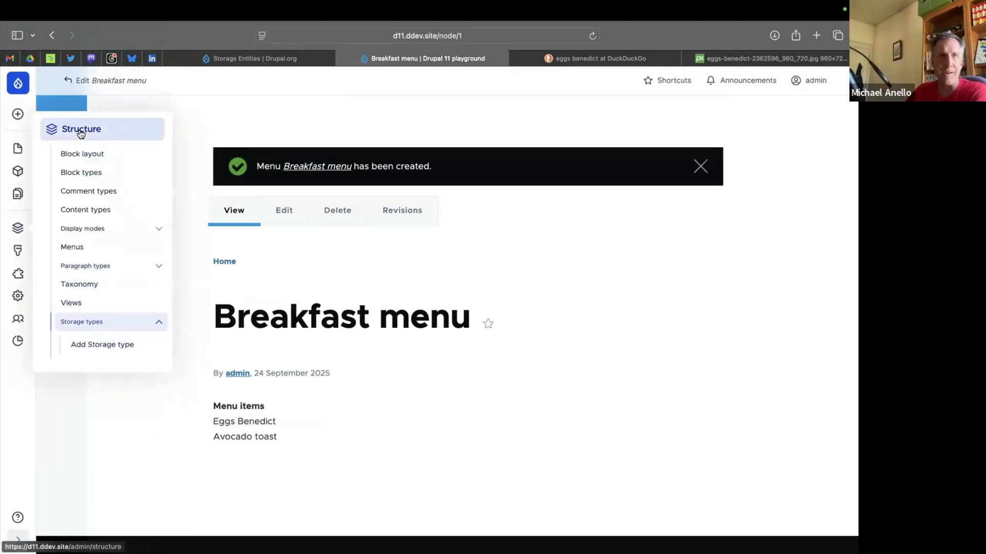
{"action": "left_click", "coordinate": [81, 134], "text": "super"}
{"action": "left_click", "coordinate": [522, 59]}
{"action": "key", "text": "super+w"}
{"action": "key", "text": "super+w"}
{"action": "left_click", "coordinate": [675, 61]}
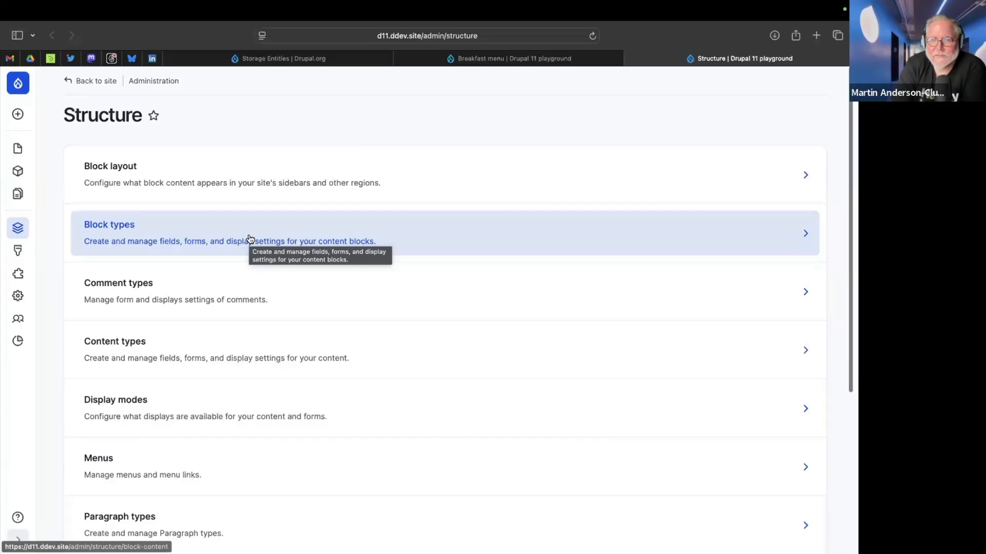
Open the Manage display settings of the Menu content type.
{"action": "scroll", "coordinate": [250, 239], "scroll_direction": "down", "scroll_amount": 2}
{"action": "scroll", "coordinate": [250, 239], "scroll_direction": "down", "scroll_amount": 5}
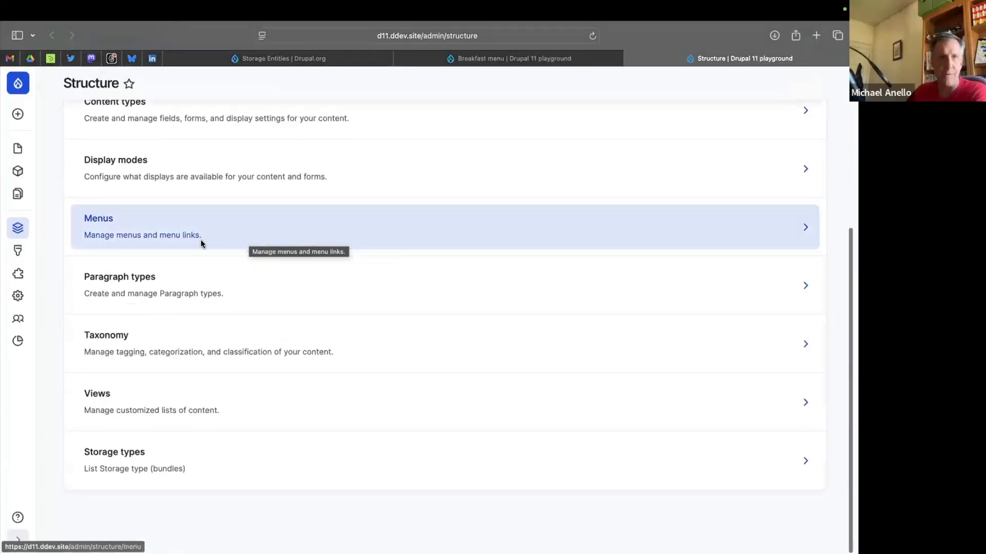
{"action": "scroll", "coordinate": [153, 260], "scroll_direction": "up", "scroll_amount": 2}
{"action": "scroll", "coordinate": [153, 260], "scroll_direction": "up", "scroll_amount": 2}
{"action": "left_click", "coordinate": [132, 223]}
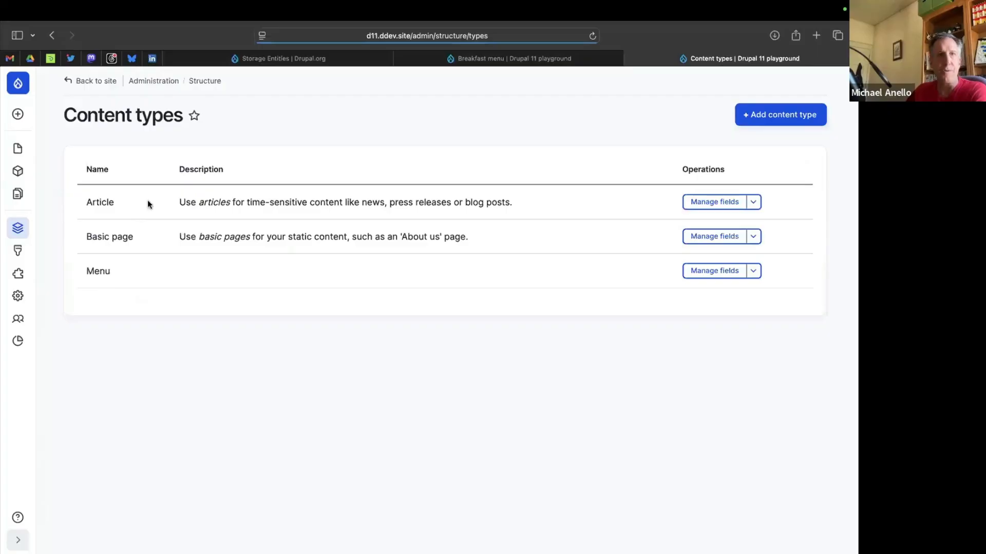
{"action": "left_click", "coordinate": [724, 272]}
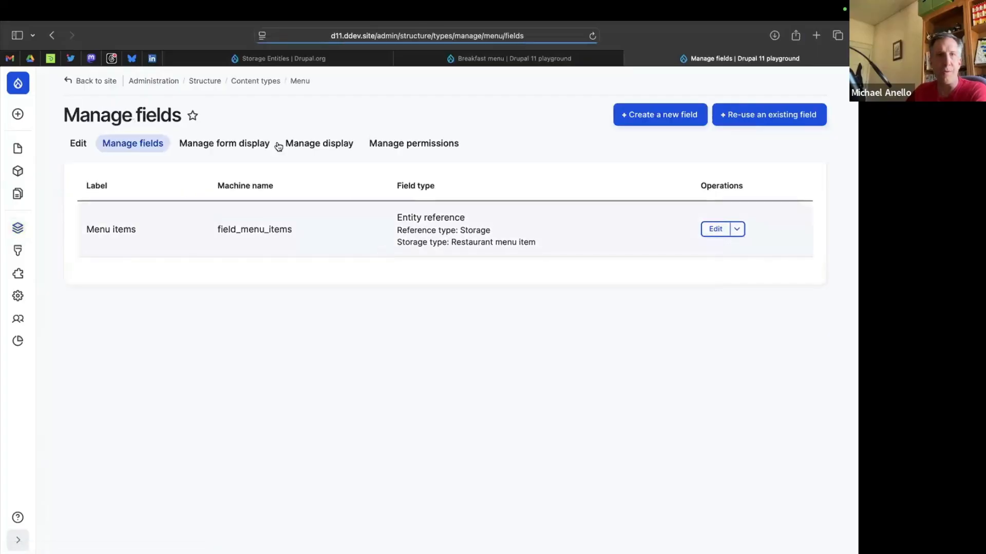
{"action": "left_click", "coordinate": [325, 142]}
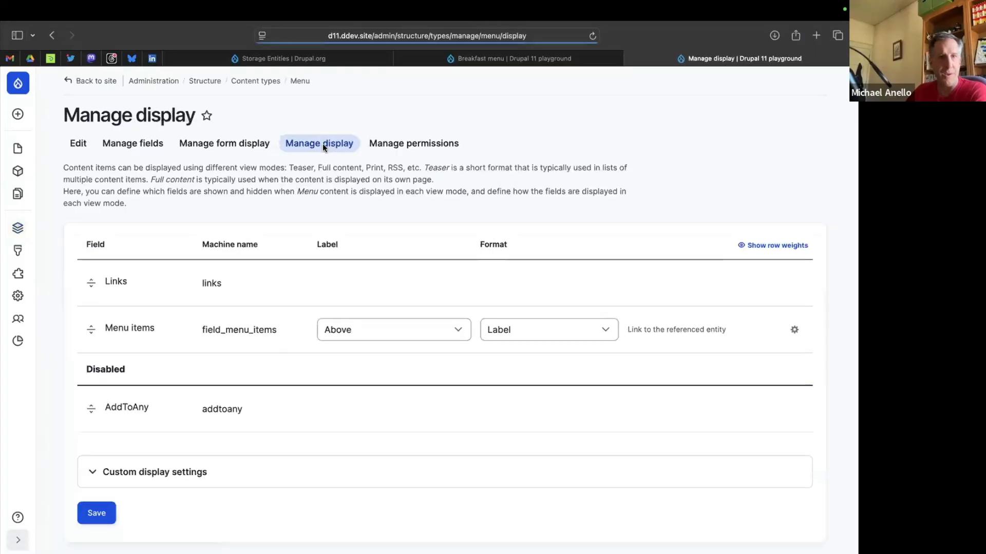
Set the Menu items field's format to Rendered entity, hide its label, and save the display.
{"action": "left_click", "coordinate": [569, 329]}
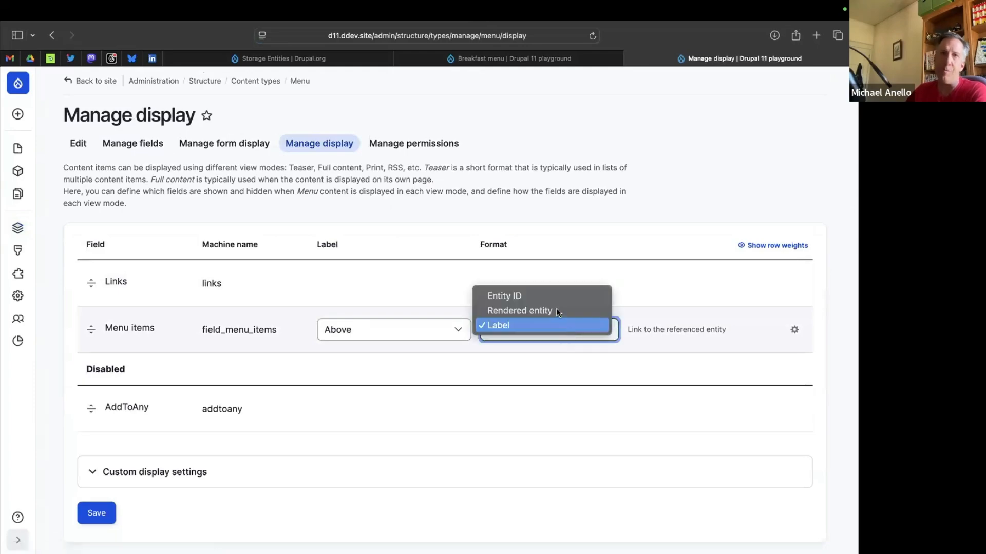
{"action": "left_click", "coordinate": [543, 307]}
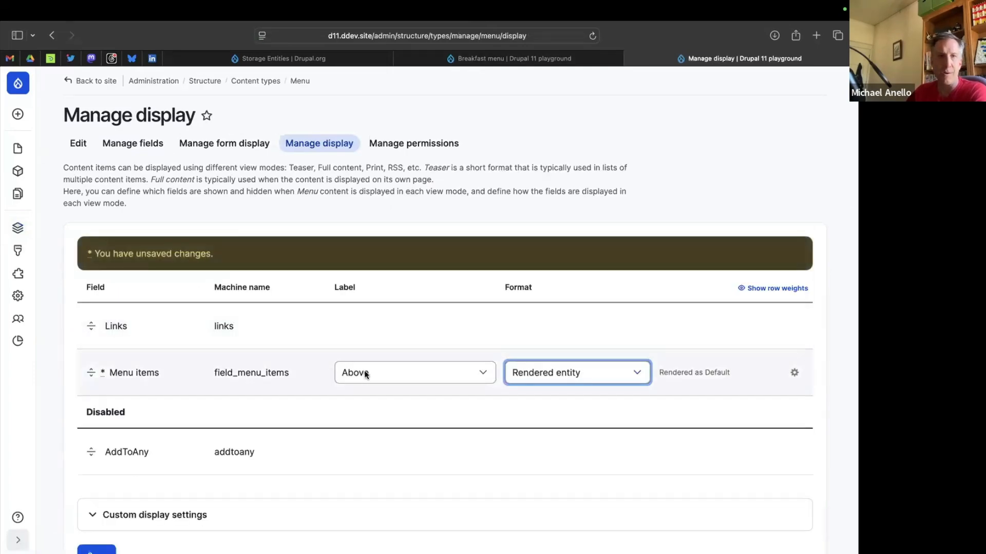
{"action": "left_click", "coordinate": [363, 373]}
{"action": "left_click", "coordinate": [362, 398]}
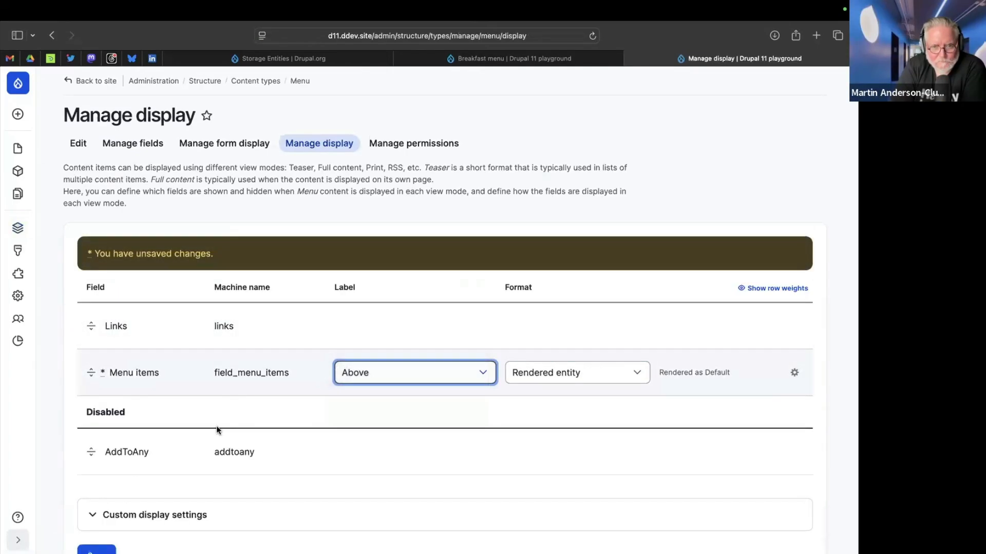
{"action": "scroll", "coordinate": [217, 428], "scroll_direction": "down", "scroll_amount": 3}
{"action": "left_click", "coordinate": [97, 477]}
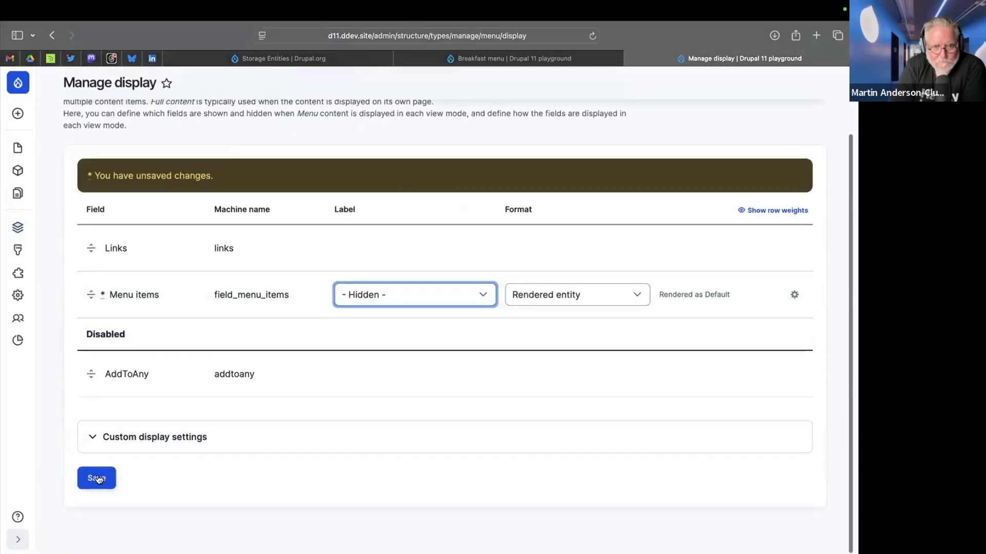
Reload the Breakfast menu page and review how its menu items are rendered.
{"action": "left_click", "coordinate": [511, 60]}
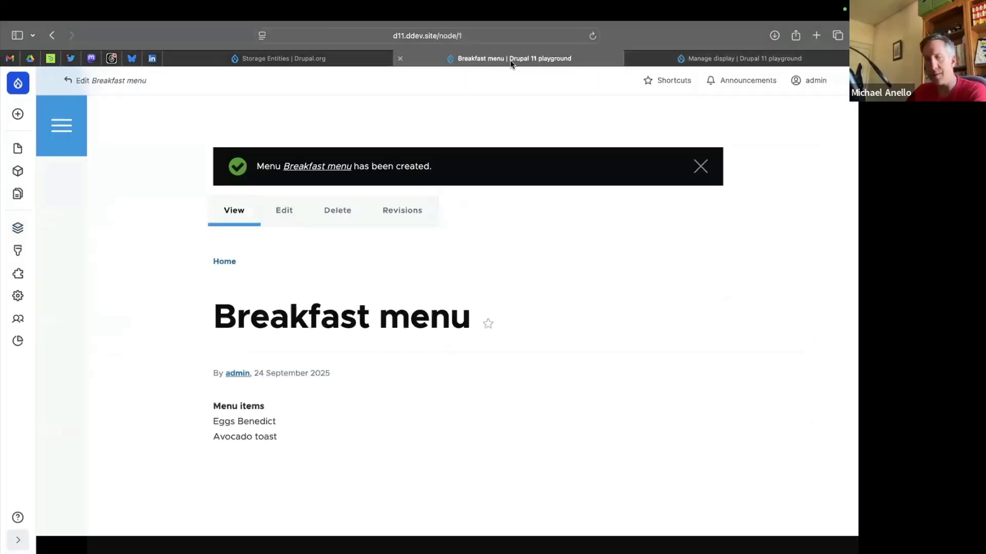
{"action": "key", "text": "super+r"}
{"action": "scroll", "coordinate": [524, 308], "scroll_direction": "down", "scroll_amount": 5}
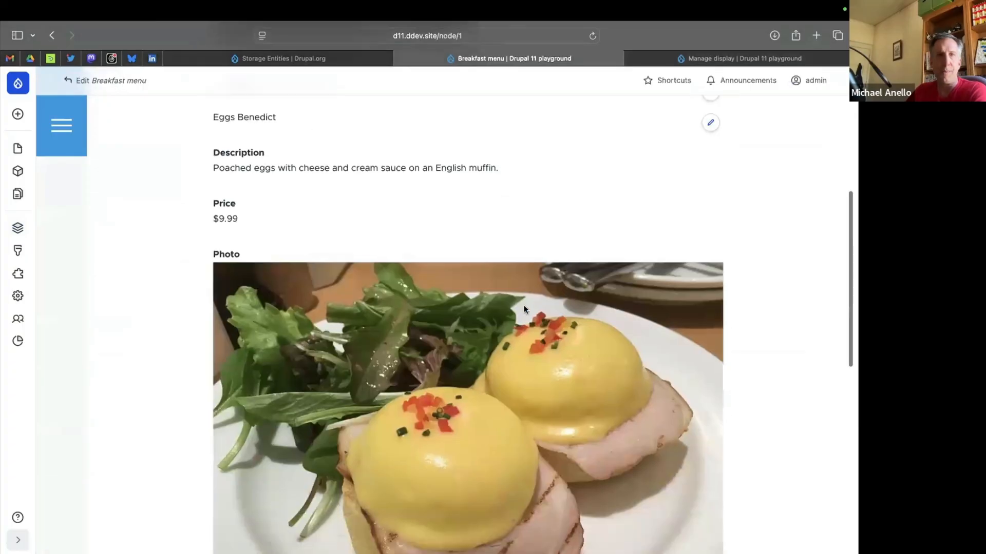
{"action": "scroll", "coordinate": [454, 302], "scroll_direction": "up", "scroll_amount": 2}
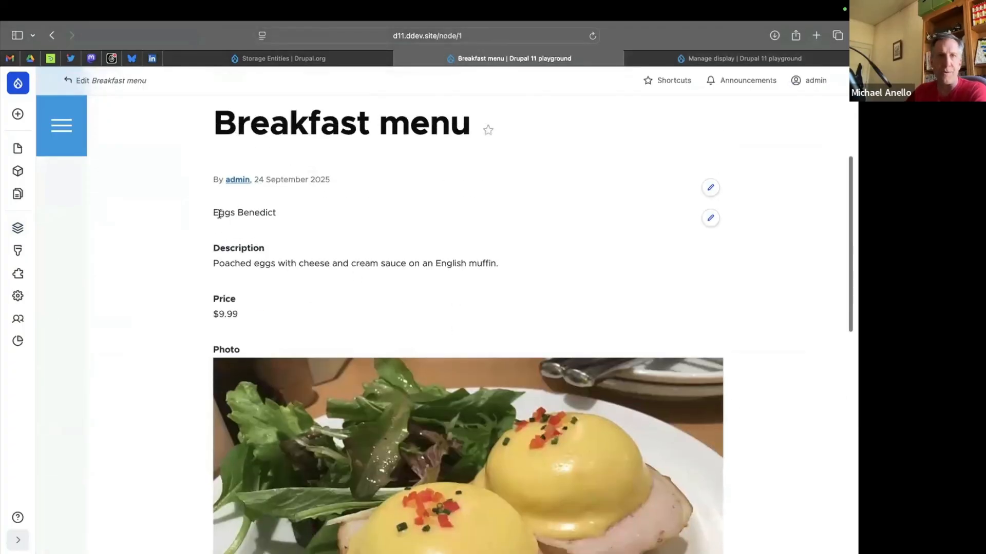
{"action": "left_click_drag", "start_coordinate": [214, 213], "coordinate": [323, 377]}
{"action": "scroll", "coordinate": [321, 378], "scroll_direction": "down", "scroll_amount": 10}
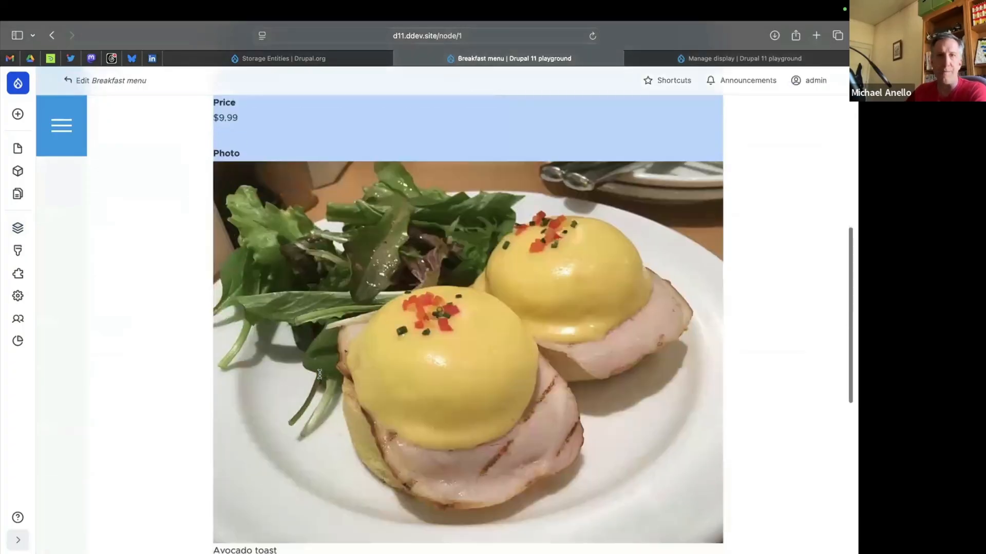
{"action": "scroll", "coordinate": [341, 288], "scroll_direction": "up", "scroll_amount": 15}
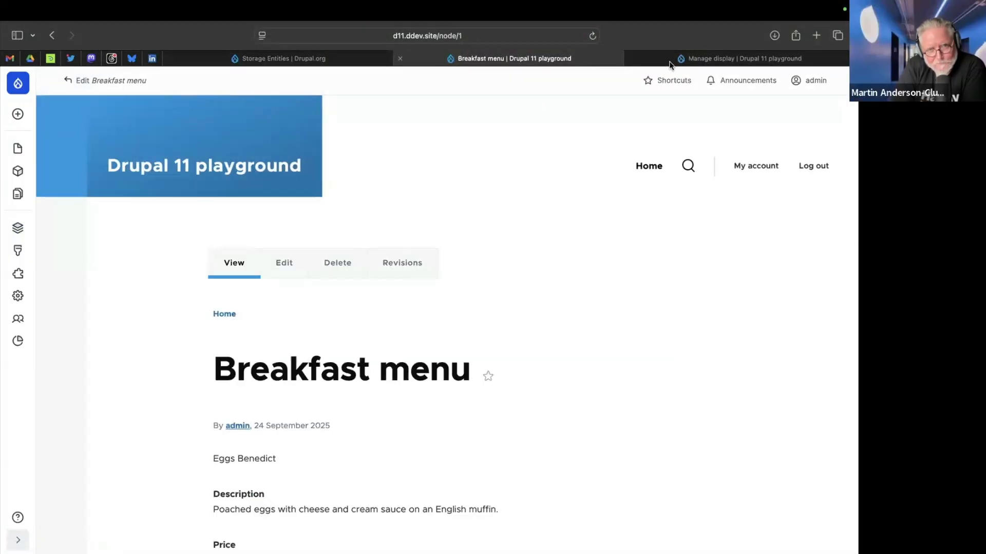
Open the Storage types list from Structure and check the operations available for Restaurant menu item.
{"action": "left_click", "coordinate": [682, 60]}
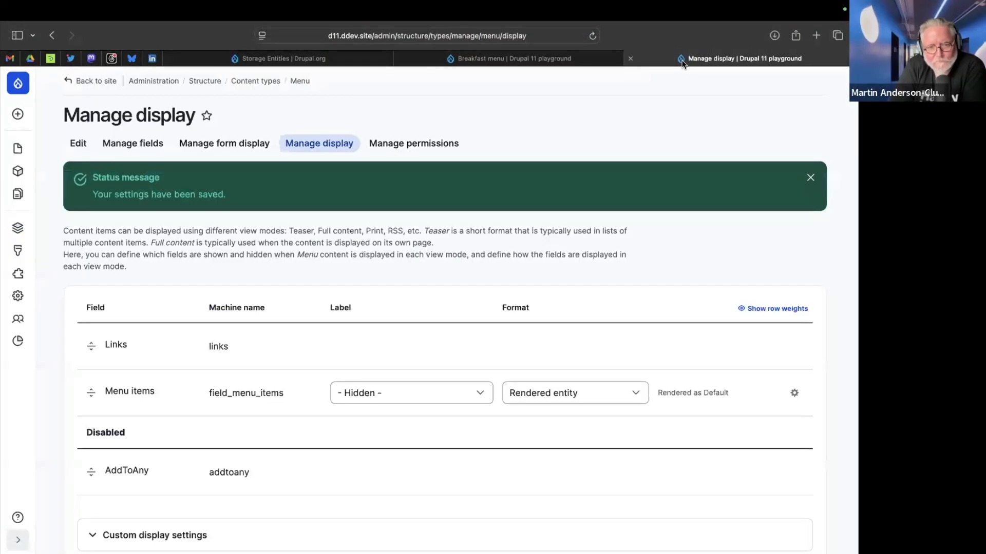
{"action": "left_click", "coordinate": [210, 82]}
{"action": "scroll", "coordinate": [183, 347], "scroll_direction": "down", "scroll_amount": 5}
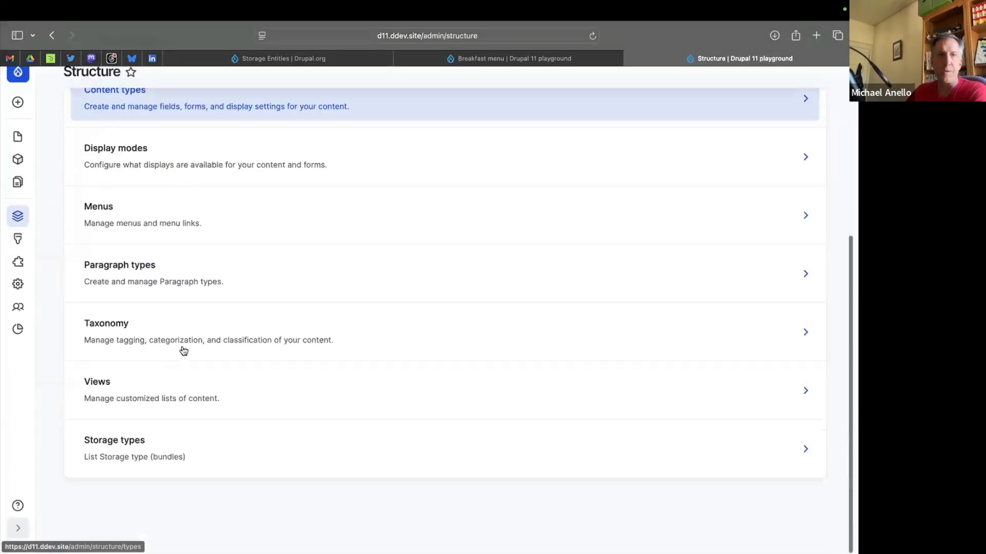
{"action": "left_click", "coordinate": [122, 454]}
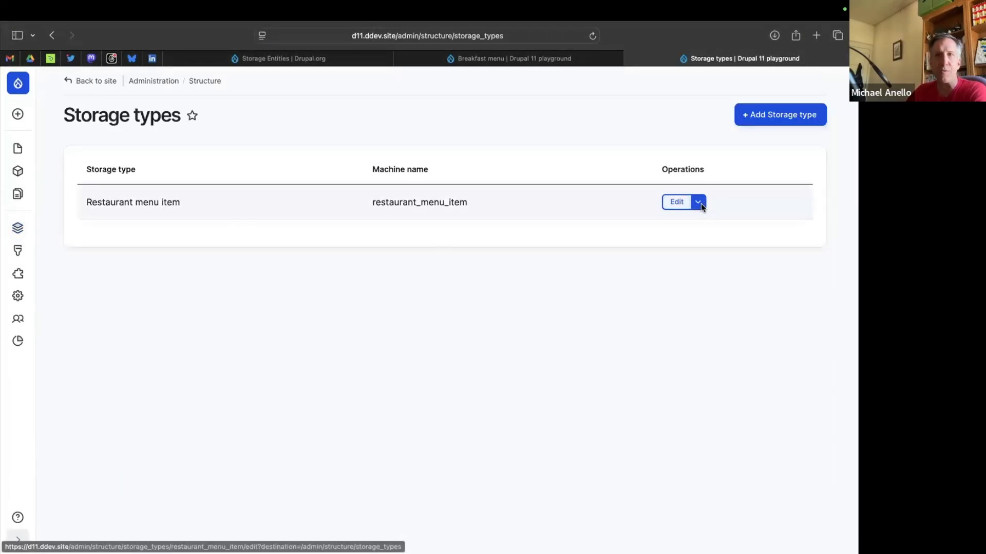
{"action": "left_click", "coordinate": [700, 203]}
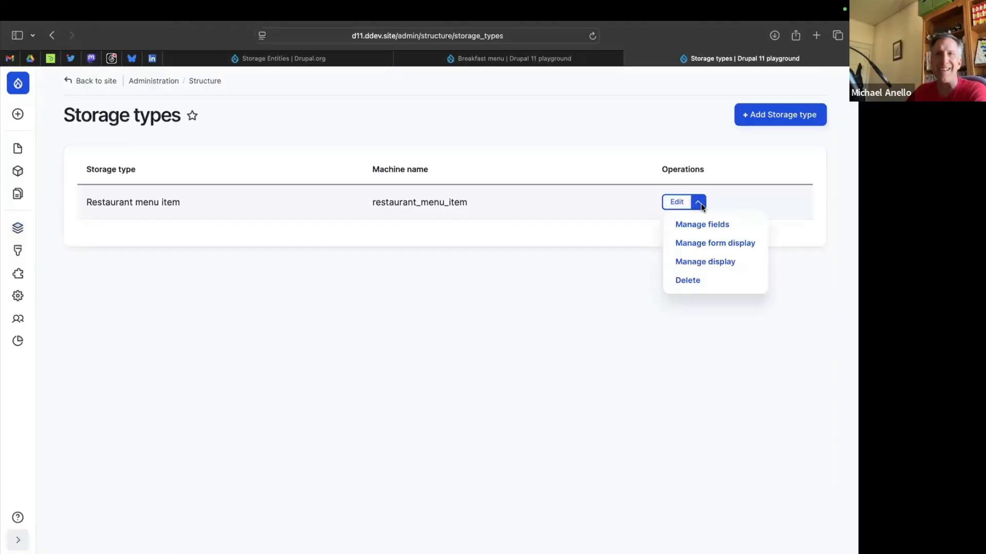
{"action": "left_click", "coordinate": [309, 293]}
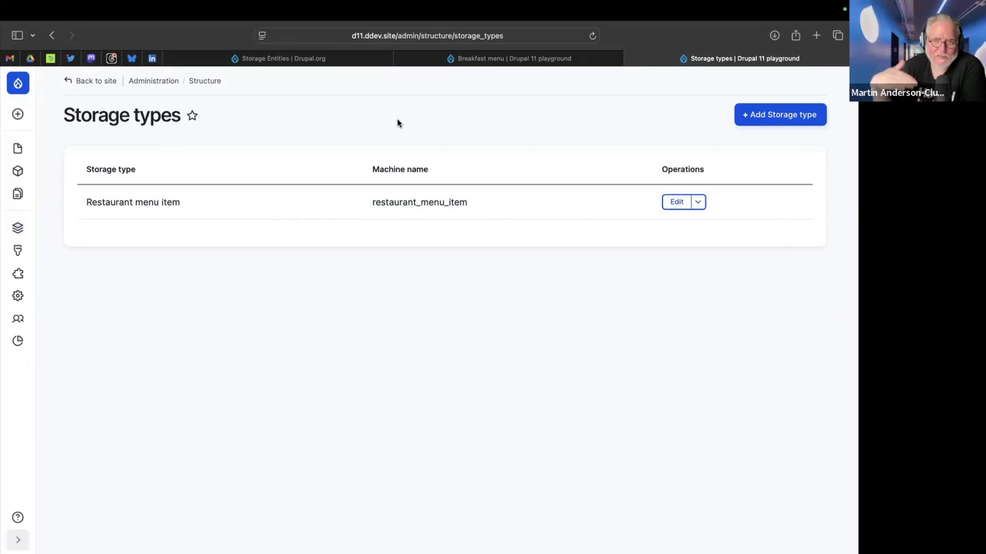
Open the Storage Data listing in the site's content administration.
{"action": "left_click", "coordinate": [17, 149]}
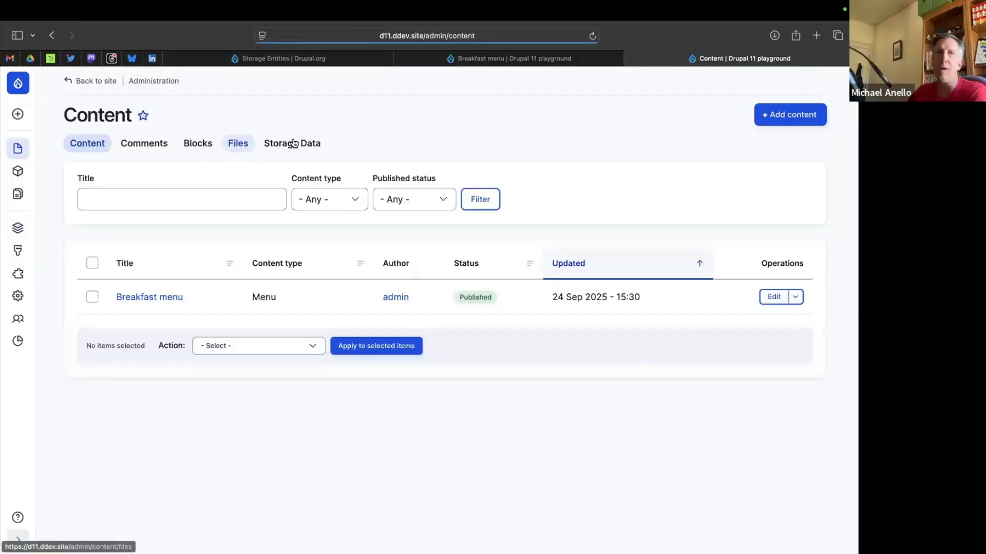
{"action": "left_click", "coordinate": [296, 145]}
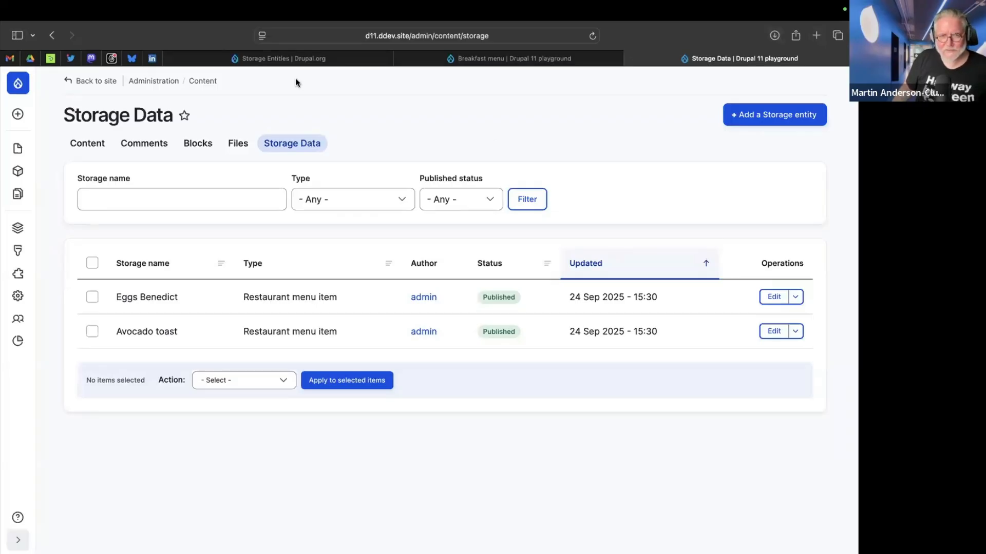
Try to open drupal.org/project/content_auto_grid in a new tab.
{"action": "left_click", "coordinate": [293, 59]}
{"action": "left_click", "coordinate": [459, 29]}
{"action": "key", "text": "super+t"}
{"action": "type", "text": "drupal.org/project/content_auto"}
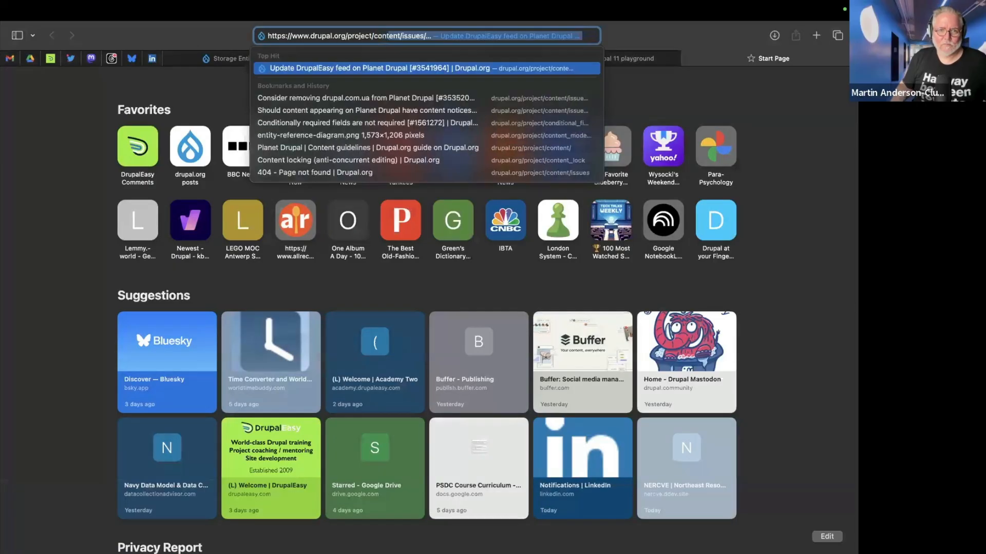
{"action": "type", "text": "_grid"}
{"action": "key", "text": "Return"}
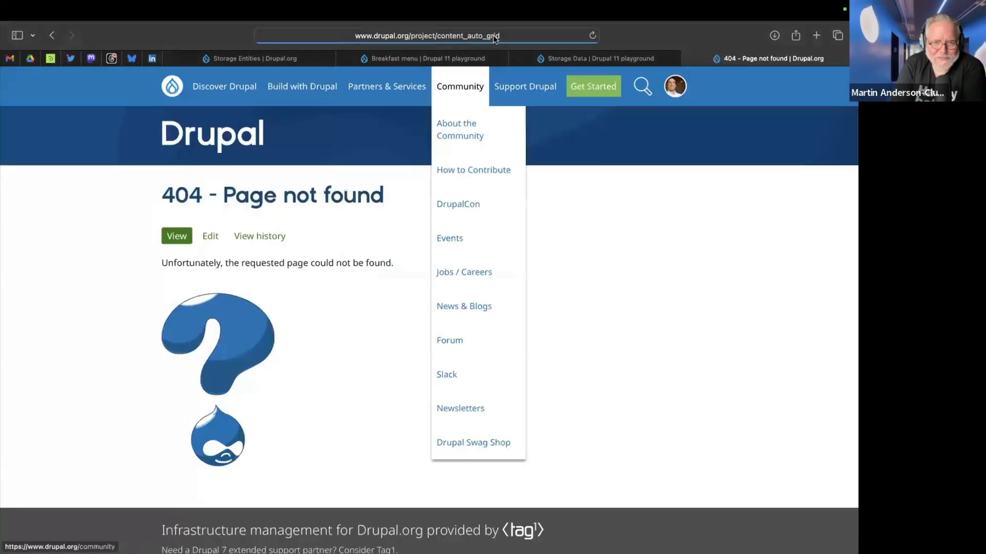
Try to open drupal.org/project/content_autogrid instead of the mistyped project address.
{"action": "left_click", "coordinate": [424, 34]}
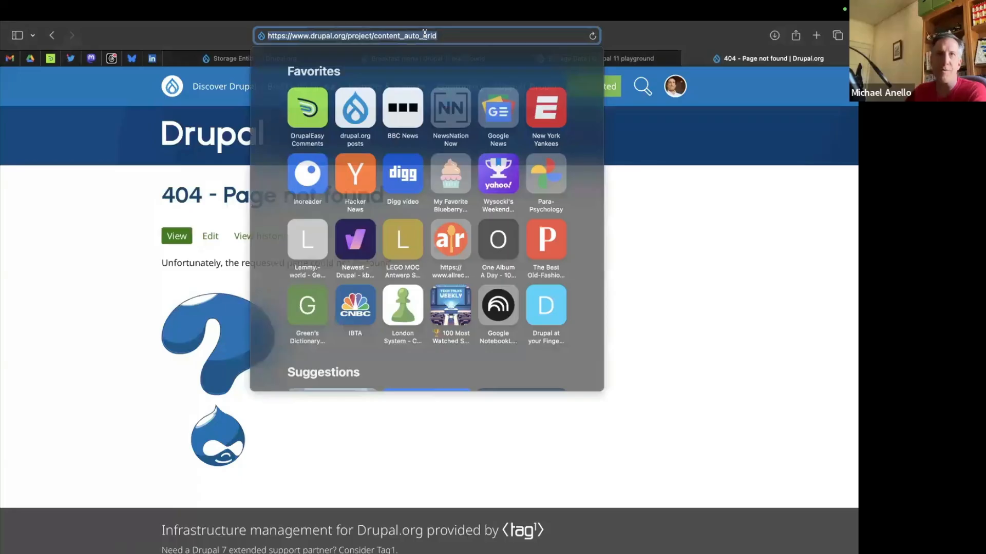
{"action": "left_click", "coordinate": [424, 35]}
{"action": "key", "text": "BackSpace"}
{"action": "key", "text": "Return"}
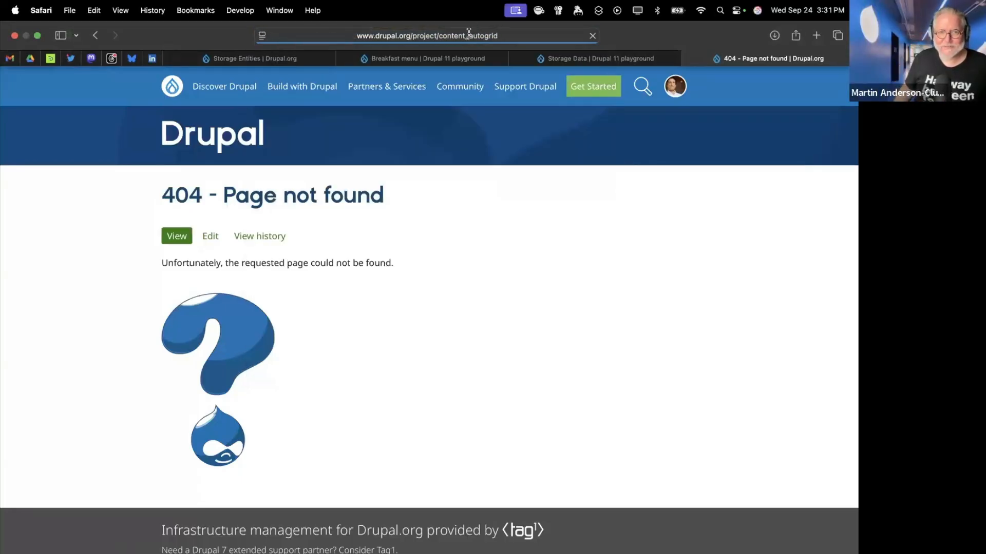
Correct the project address and open drupal.org/project/autogrid.
{"action": "left_click", "coordinate": [469, 32]}
{"action": "left_click", "coordinate": [405, 37]}
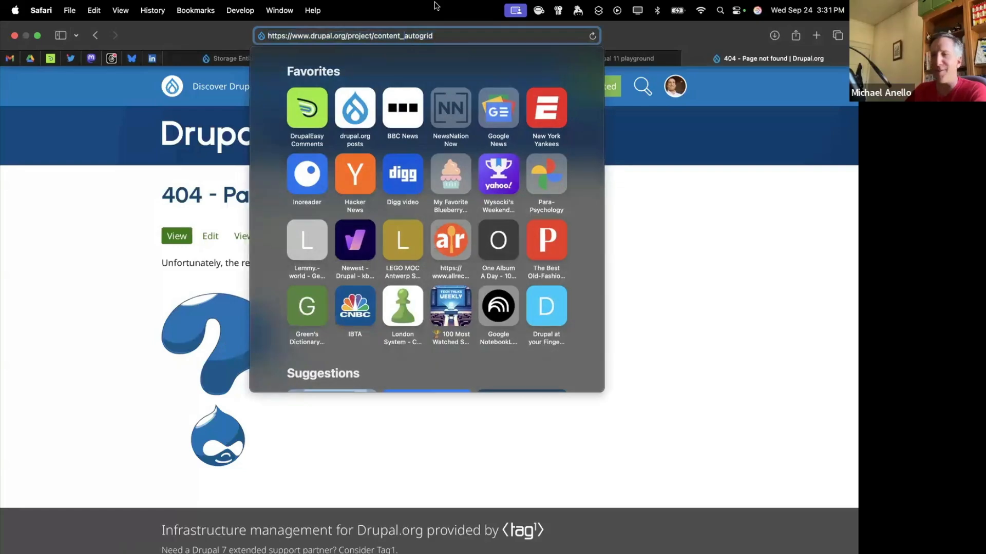
{"action": "key", "text": "BackSpace"}
{"action": "key", "text": "BackSpace"}
{"action": "key", "text": "BackSpace"}
{"action": "key", "text": "BackSpace"}
{"action": "key", "text": "BackSpace"}
{"action": "key", "text": "BackSpace"}
{"action": "key", "text": "BackSpace"}
{"action": "key", "text": "BackSpace"}
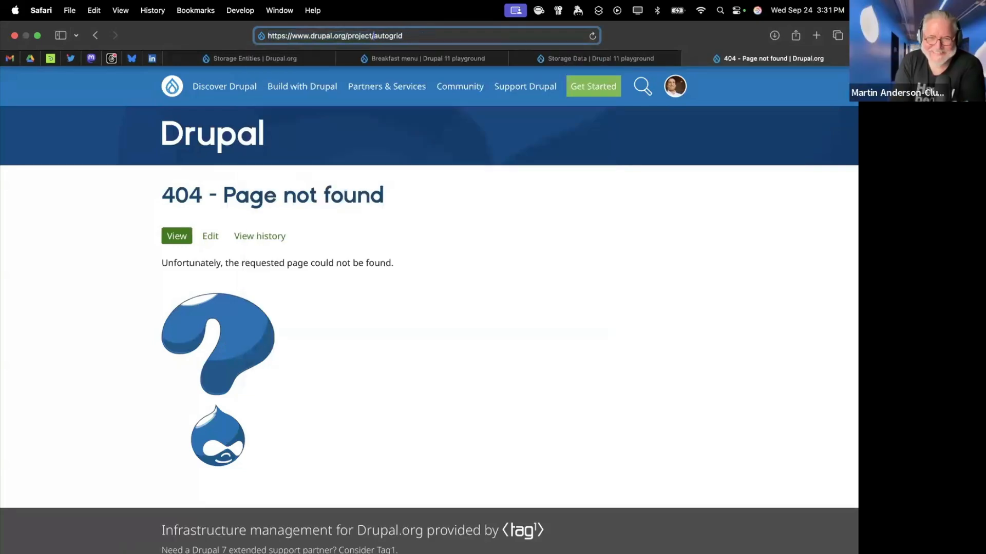
{"action": "key", "text": "Return"}
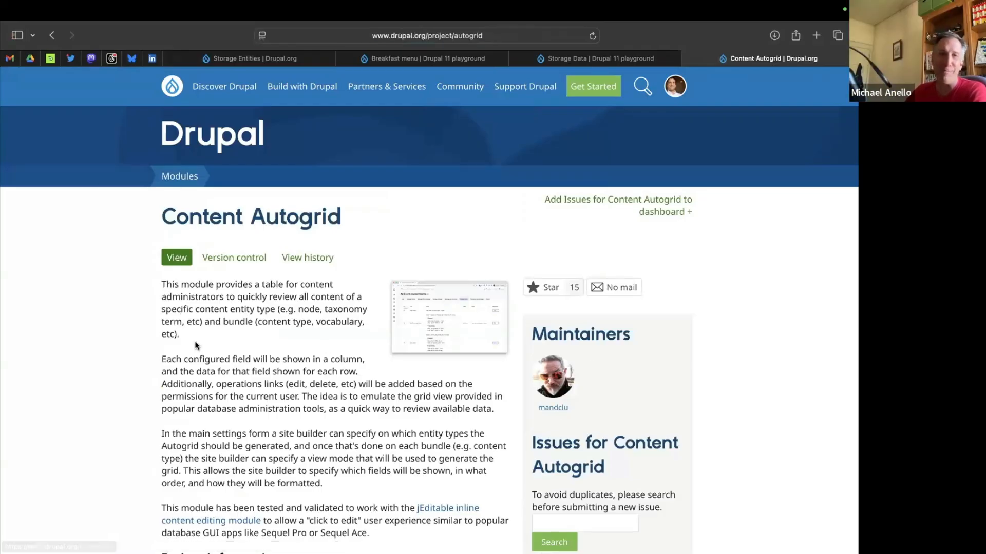
Review the Content Autogrid project description, view its screenshot at full size, and return to the project page.
{"action": "scroll", "coordinate": [179, 340], "scroll_direction": "down", "scroll_amount": 2}
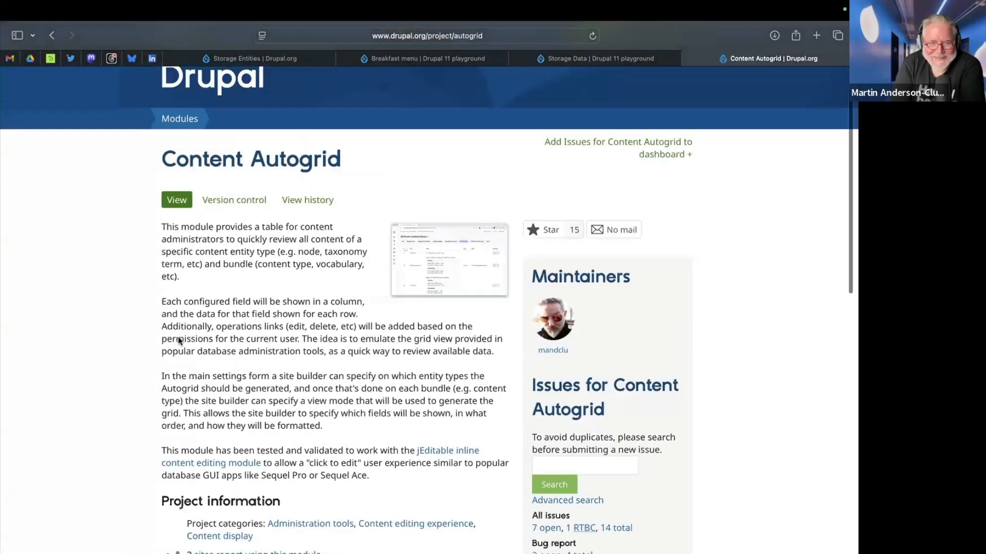
{"action": "left_click", "coordinate": [370, 289]}
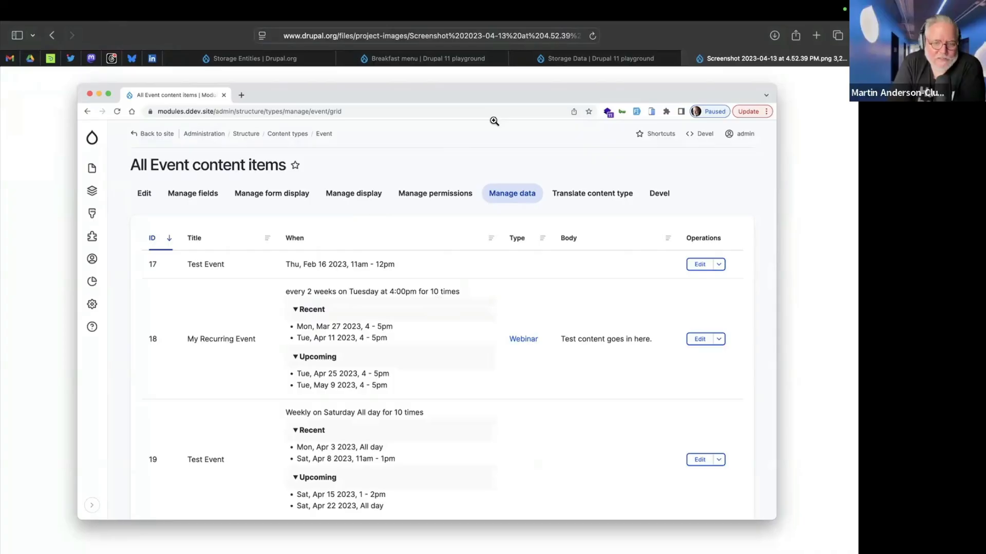
{"action": "left_click", "coordinate": [51, 35]}
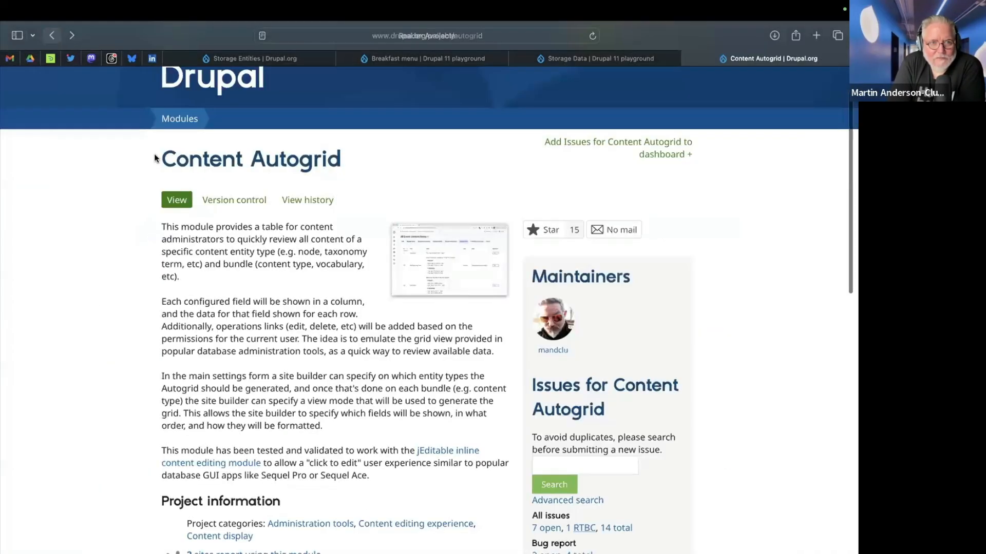
{"action": "scroll", "coordinate": [242, 303], "scroll_direction": "up", "scroll_amount": 2}
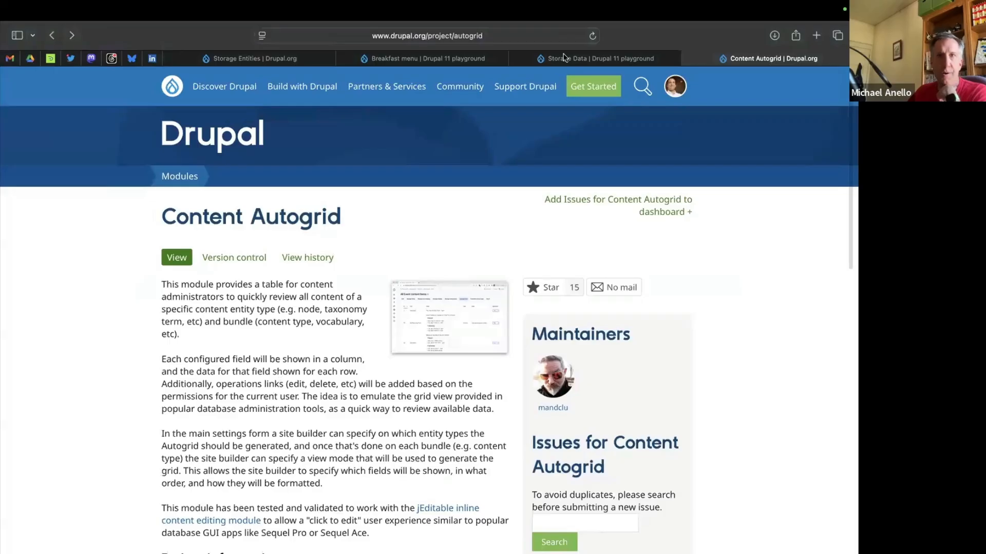
Revisit the site's Storage Data listing and the Breakfast menu page to review the existing menu items.
{"action": "left_click", "coordinate": [579, 60]}
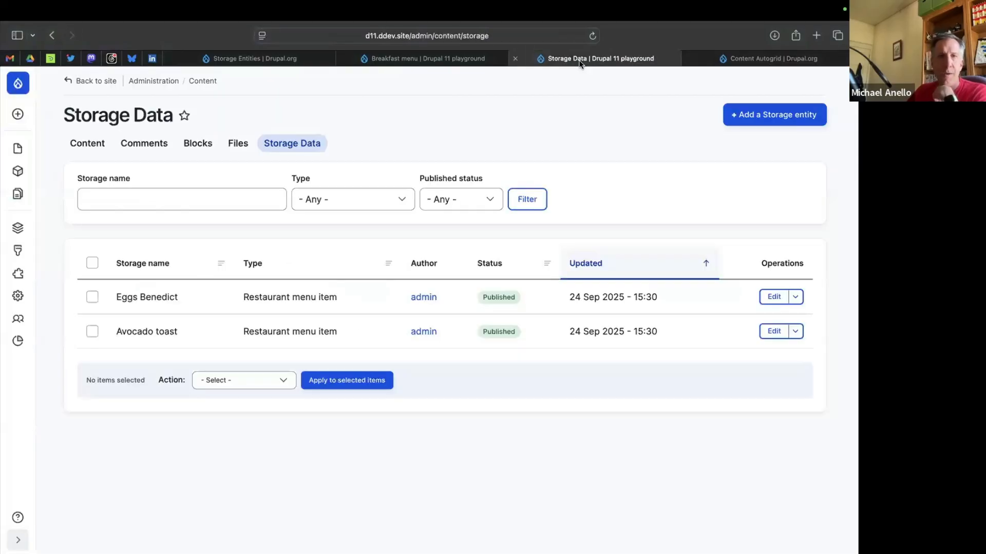
{"action": "left_click", "coordinate": [445, 60]}
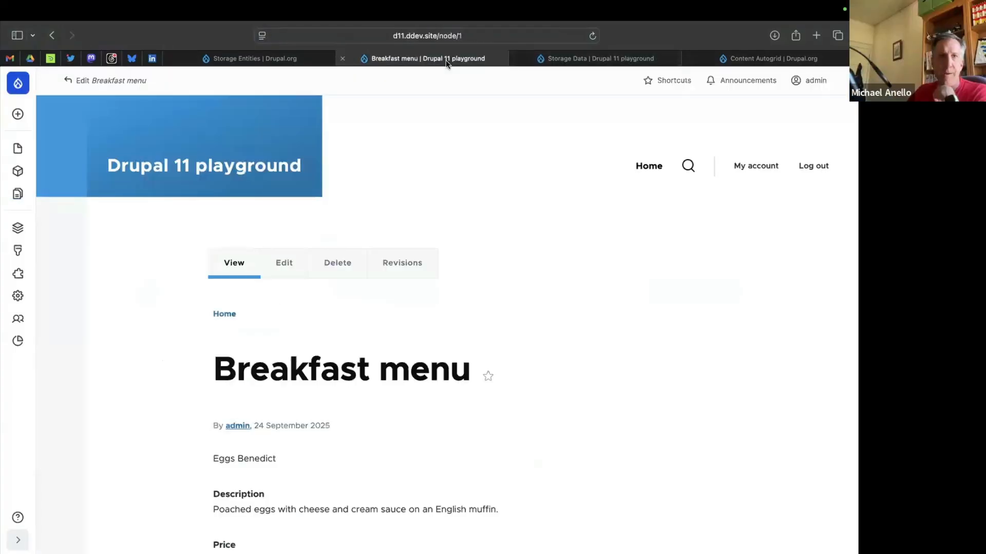
{"action": "scroll", "coordinate": [243, 380], "scroll_direction": "down", "scroll_amount": 15}
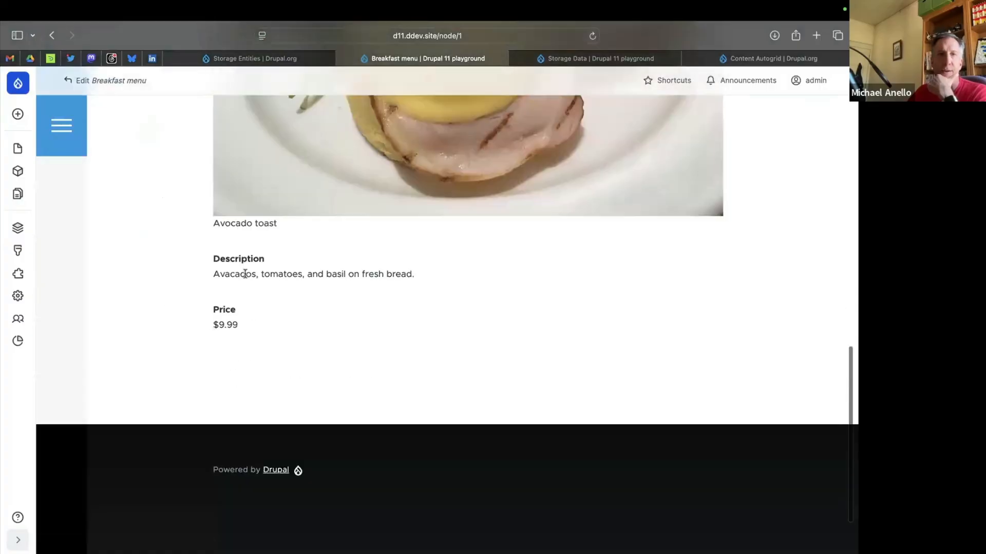
{"action": "scroll", "coordinate": [245, 273], "scroll_direction": "up", "scroll_amount": 15}
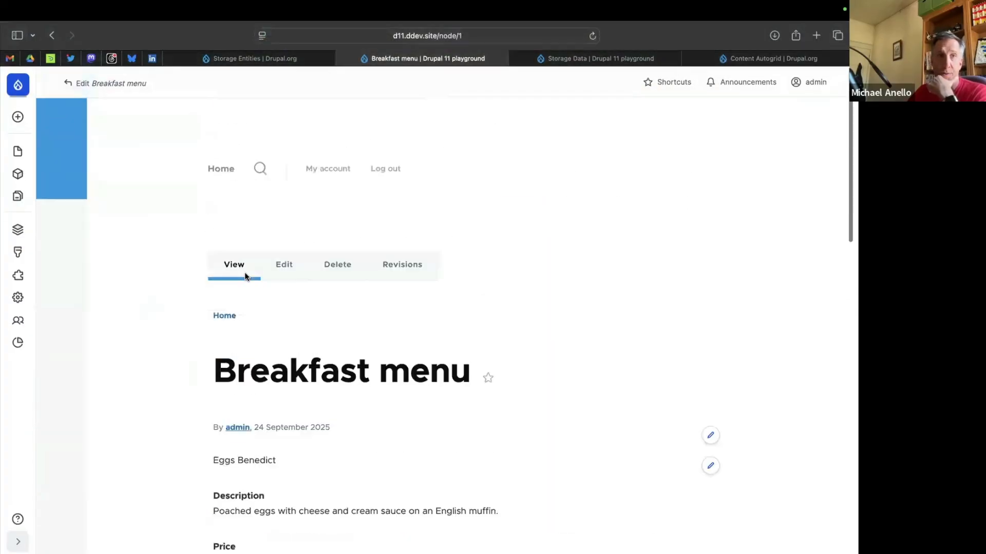
Start a new Menu content item from the content administration and title it "Lunch menu".
{"action": "left_click", "coordinate": [19, 150]}
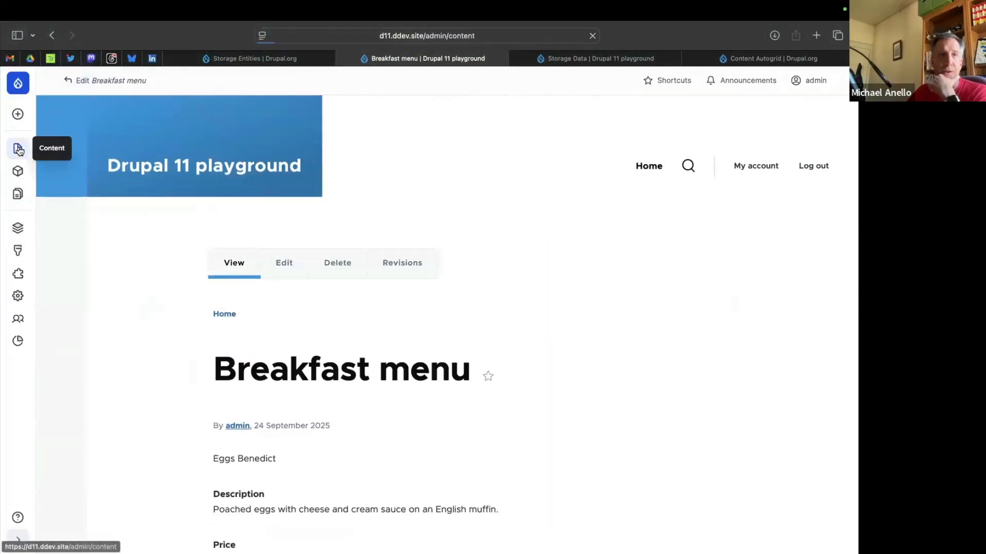
{"action": "left_click", "coordinate": [814, 113]}
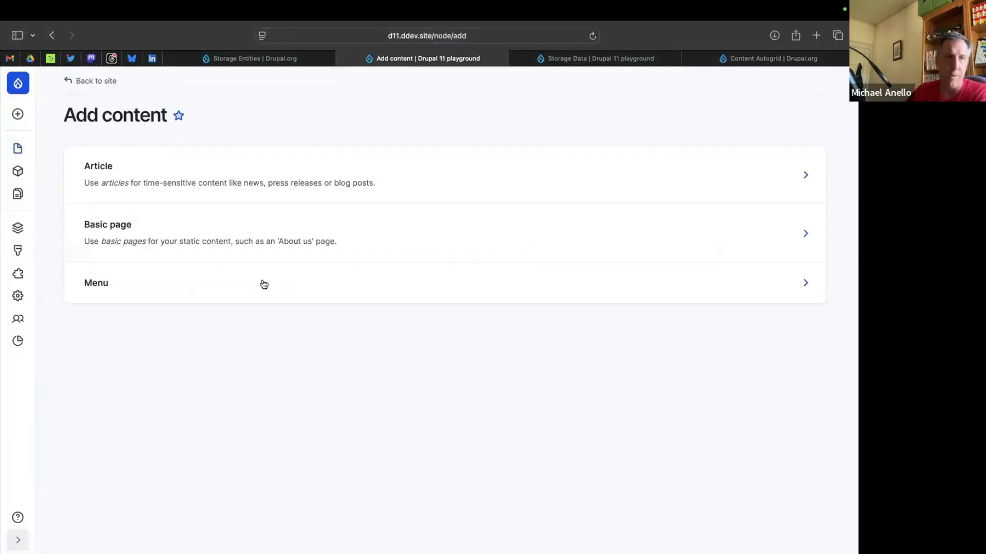
{"action": "left_click", "coordinate": [124, 284]}
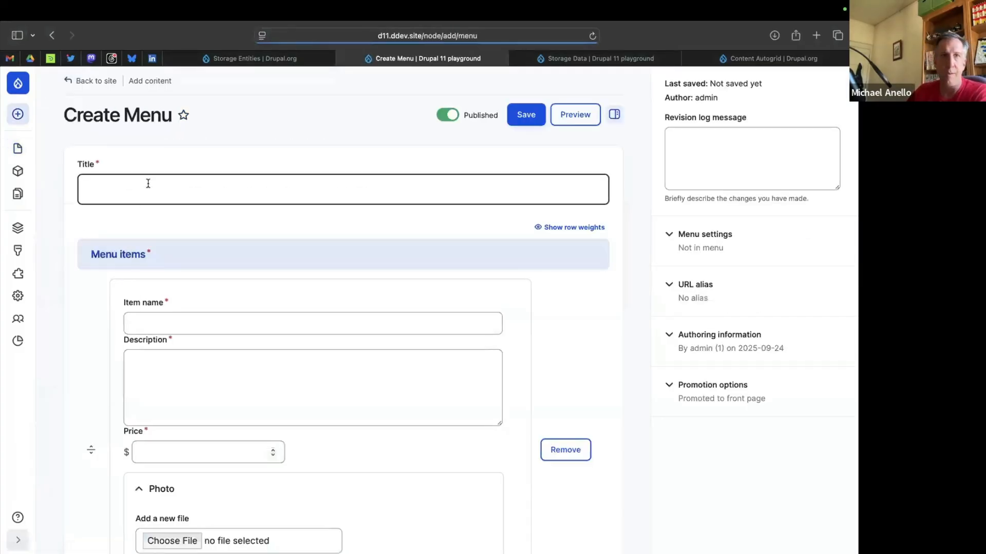
{"action": "left_click", "coordinate": [148, 184]}
{"action": "type", "text": "Lunch menu"}
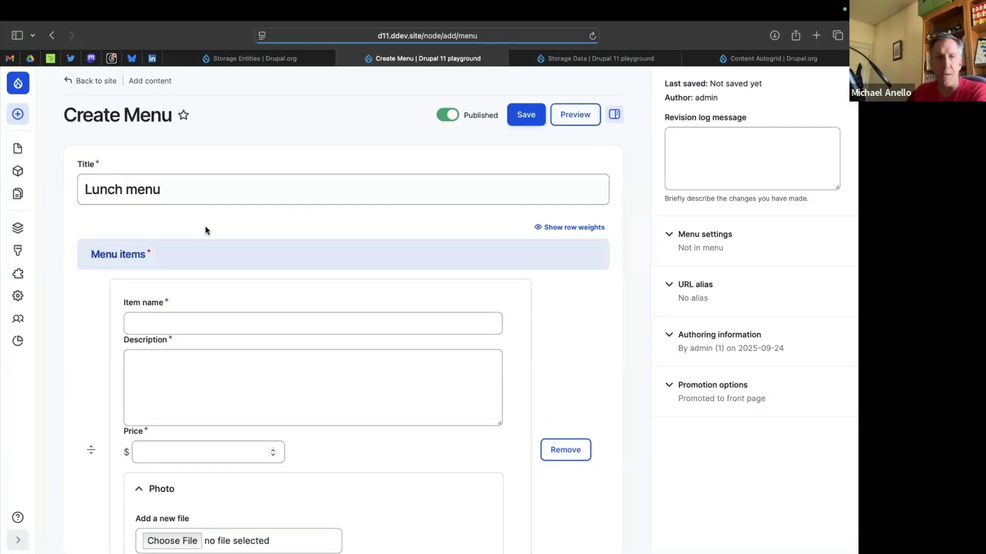
Check the empty inline menu item form and try to save the Lunch menu without filling it in.
{"action": "scroll", "coordinate": [205, 226], "scroll_direction": "down", "scroll_amount": 3}
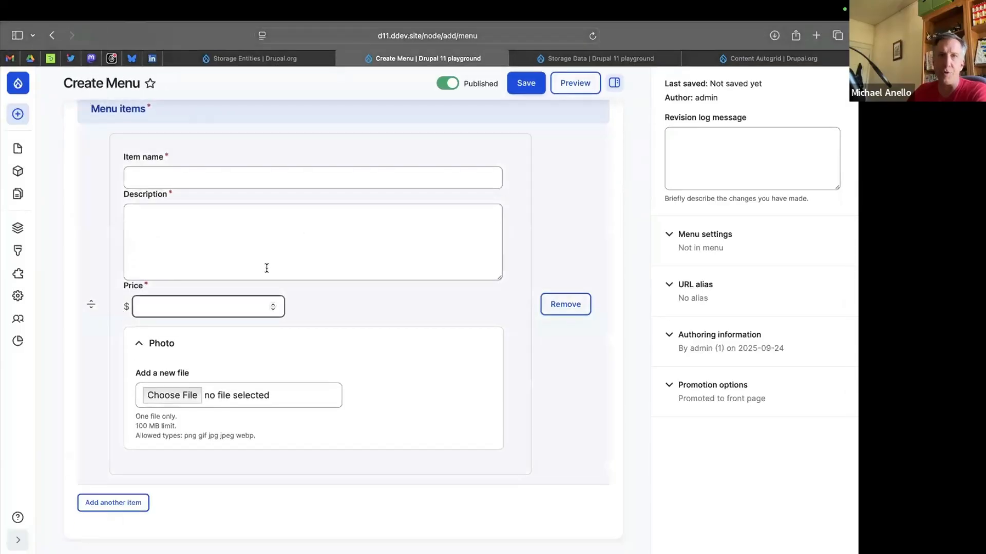
{"action": "scroll", "coordinate": [358, 229], "scroll_direction": "up", "scroll_amount": 3}
{"action": "left_click", "coordinate": [516, 119]}
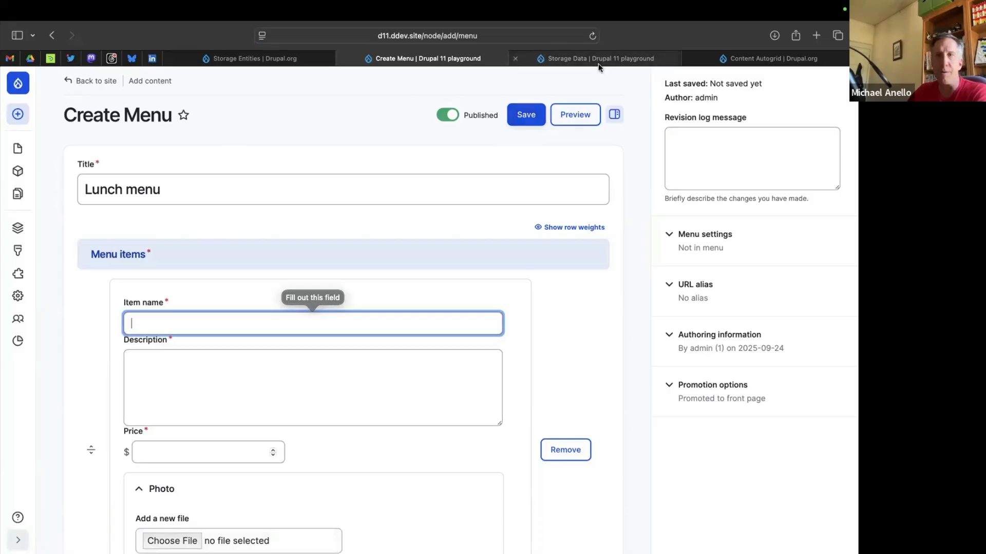
Using the tab with the Storage Data listing, open the form display settings of the Menu content type.
{"action": "mouse_move", "coordinate": [599, 66]}
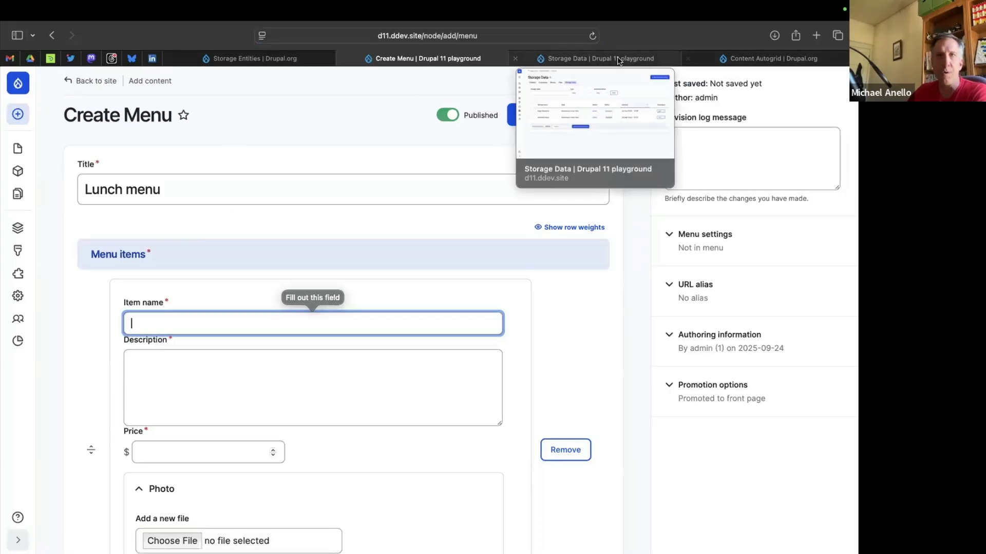
{"action": "left_click", "coordinate": [613, 58]}
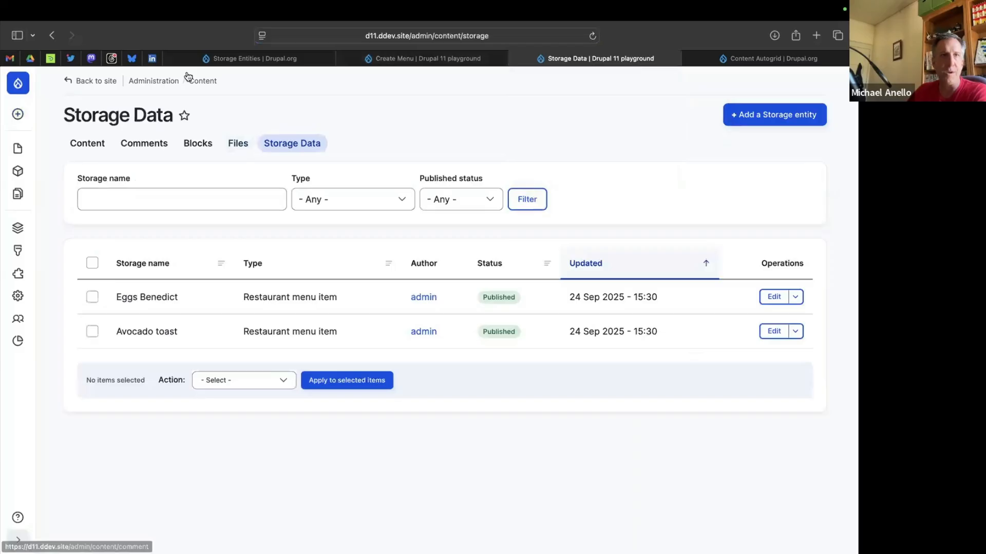
{"action": "mouse_move", "coordinate": [18, 228]}
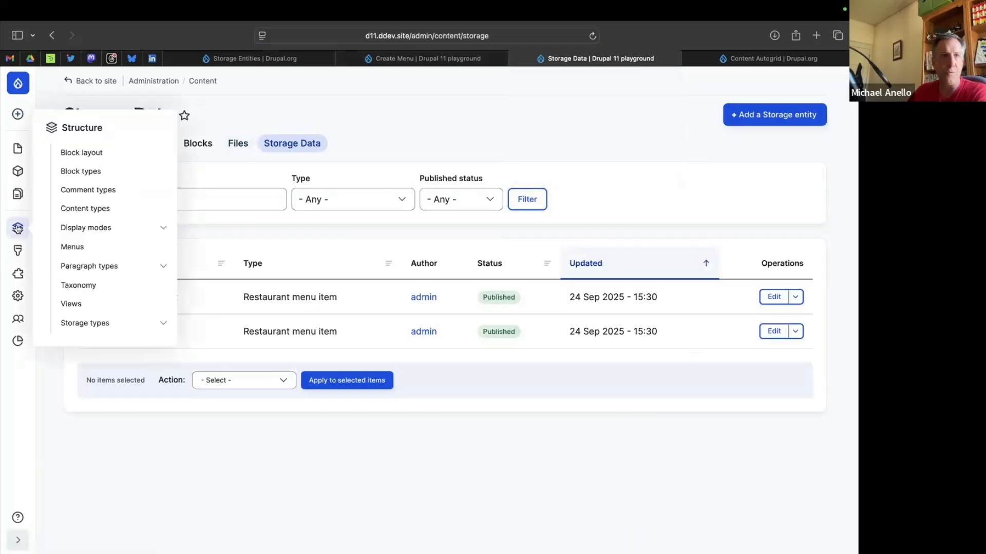
{"action": "left_click", "coordinate": [93, 207]}
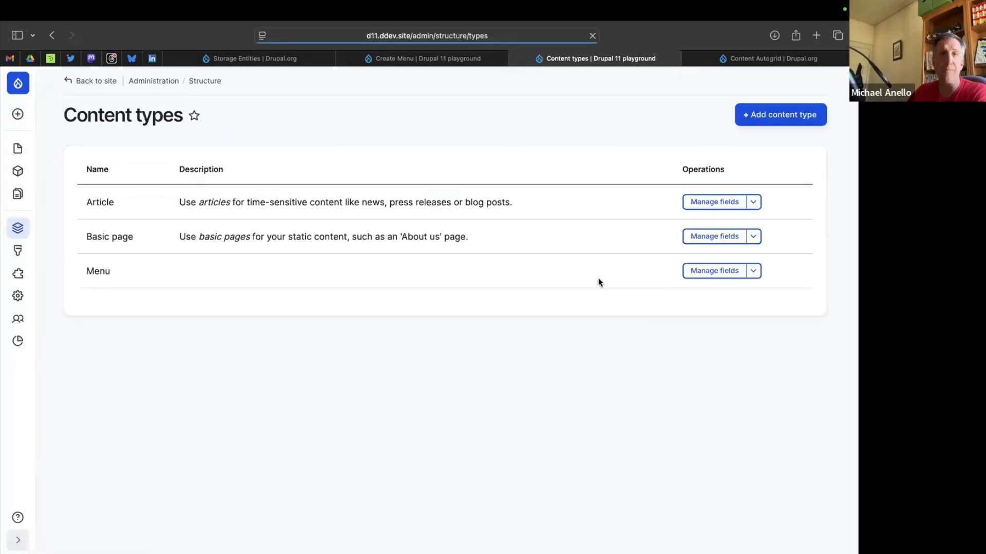
{"action": "left_click", "coordinate": [715, 272]}
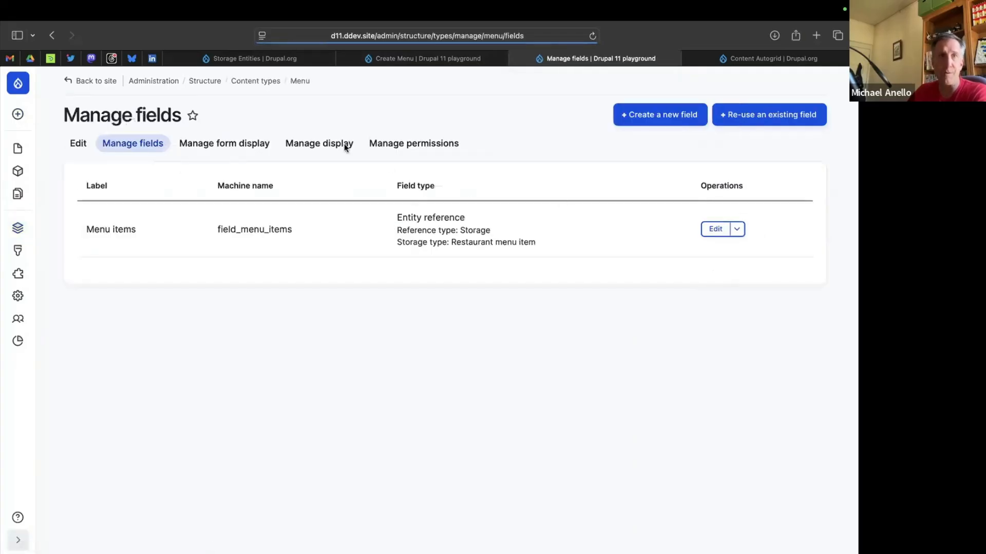
{"action": "left_click", "coordinate": [233, 145]}
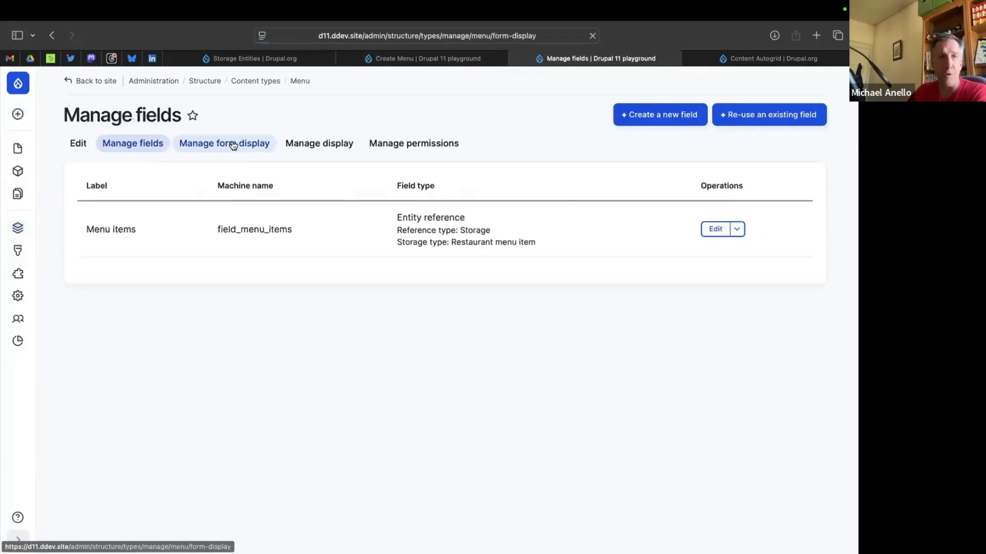
Change the Menu items widget to "Inline entity form - Complex" and read its settings summary.
{"action": "left_click", "coordinate": [449, 306]}
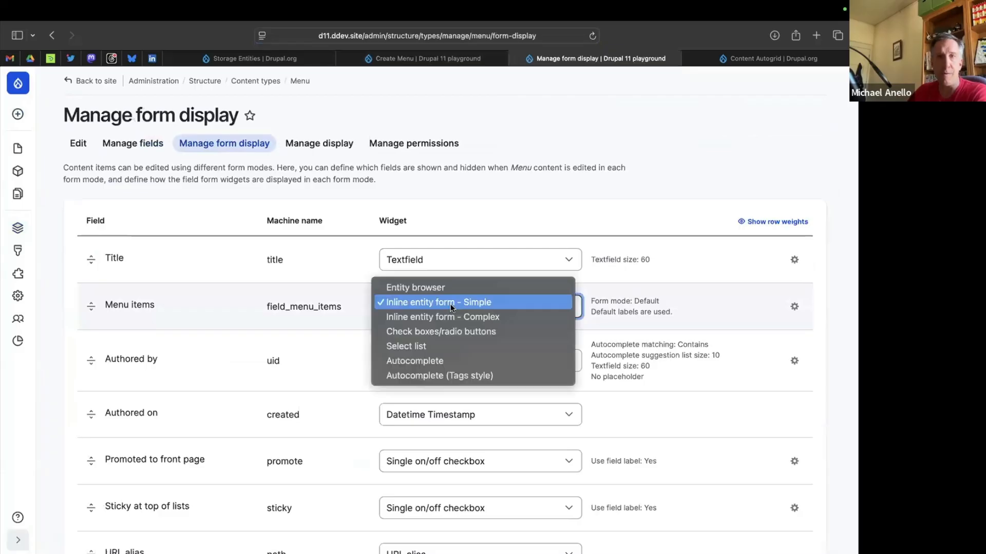
{"action": "left_click", "coordinate": [454, 317]}
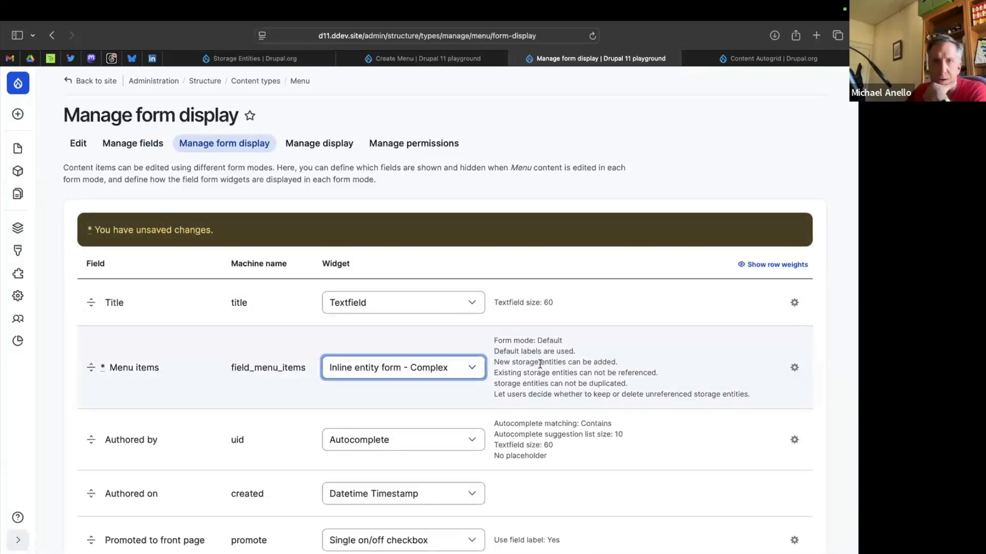
{"action": "left_click_drag", "start_coordinate": [539, 363], "coordinate": [589, 364]}
{"action": "left_click_drag", "start_coordinate": [529, 373], "coordinate": [602, 373]}
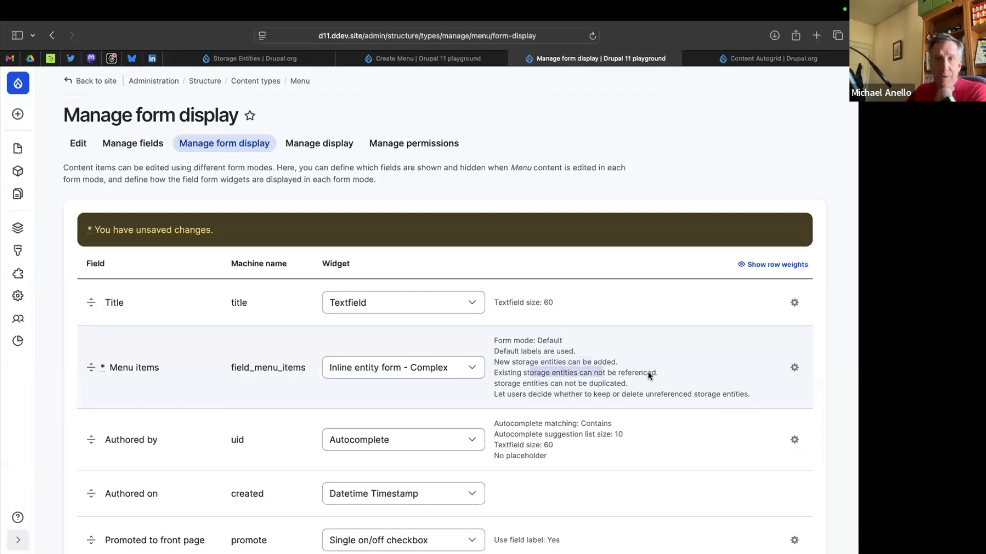
In the Menu items widget settings, allow users to add existing storage entities and update the widget.
{"action": "left_click", "coordinate": [794, 368]}
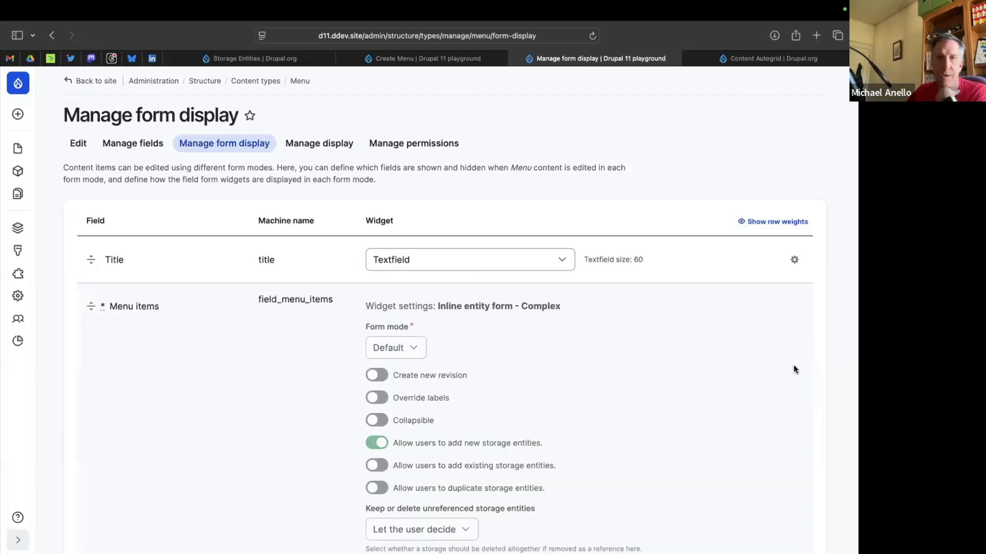
{"action": "scroll", "coordinate": [558, 384], "scroll_direction": "down", "scroll_amount": 4}
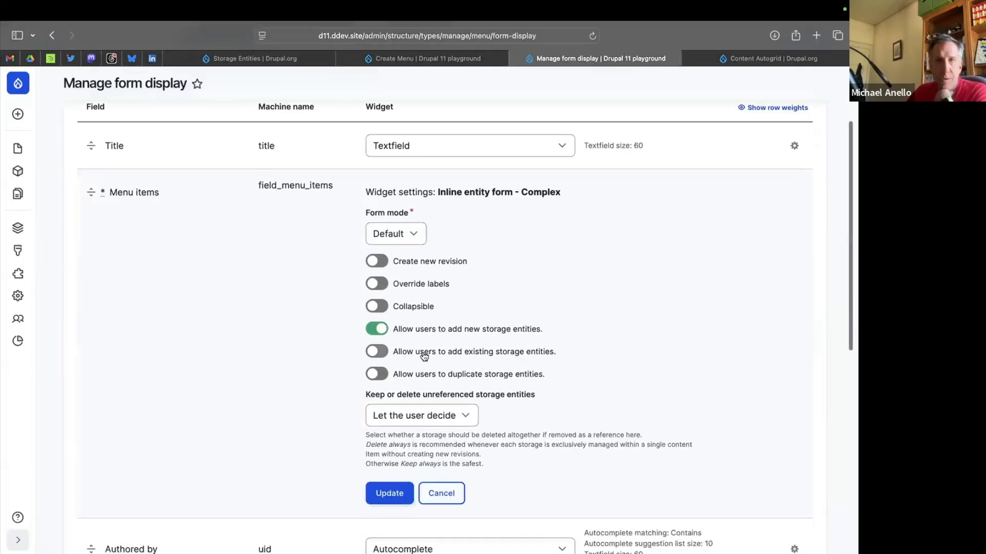
{"action": "left_click", "coordinate": [445, 356]}
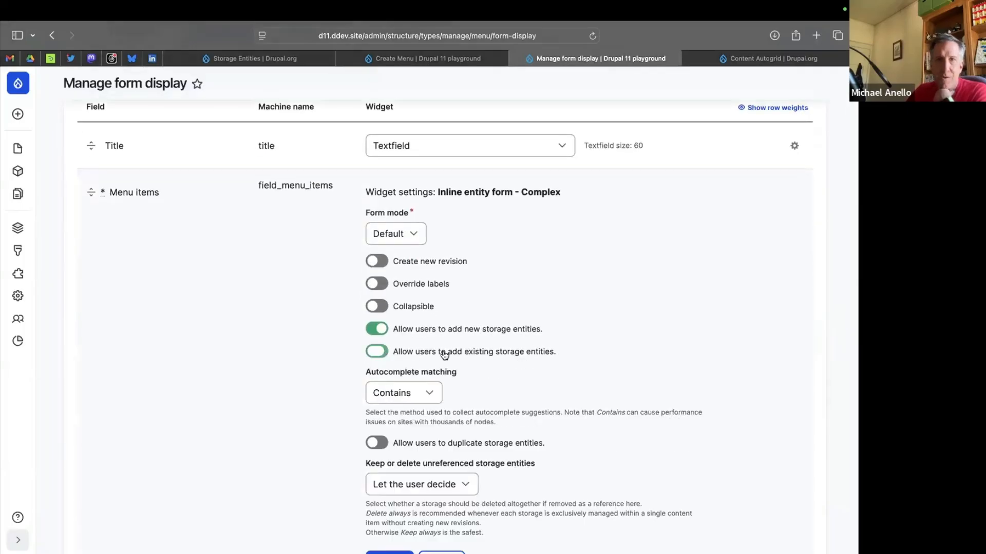
{"action": "scroll", "coordinate": [310, 378], "scroll_direction": "down", "scroll_amount": 4}
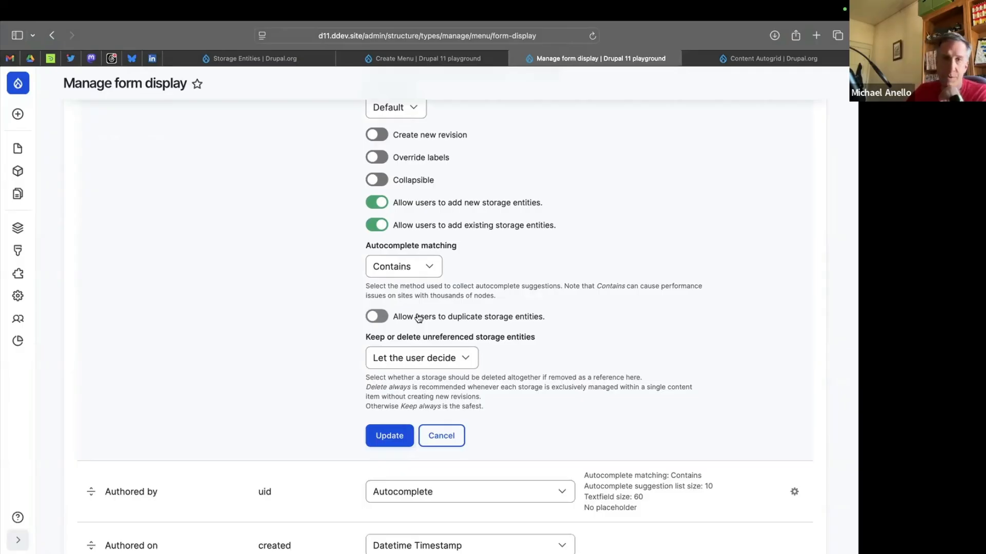
{"action": "scroll", "coordinate": [345, 315], "scroll_direction": "up", "scroll_amount": 3}
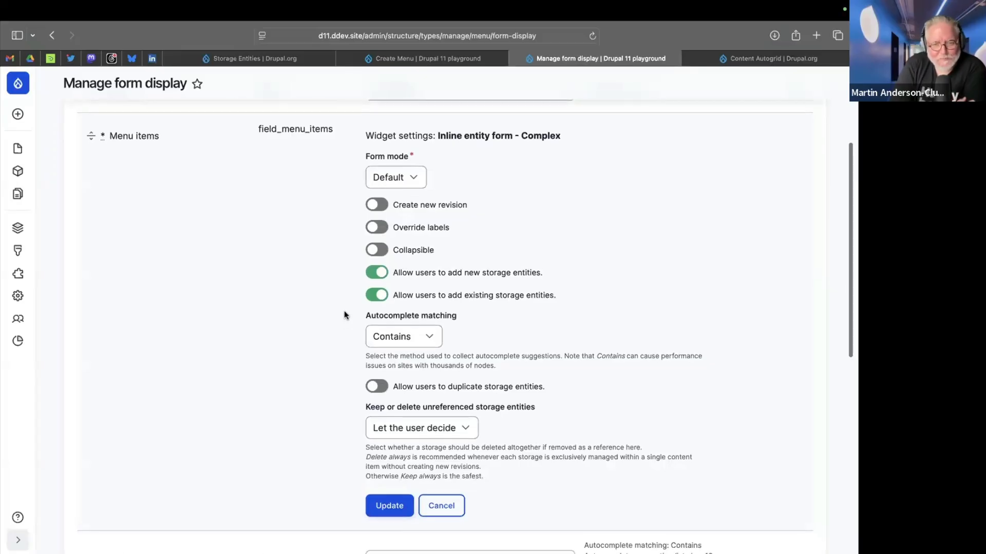
{"action": "scroll", "coordinate": [347, 334], "scroll_direction": "down", "scroll_amount": 1}
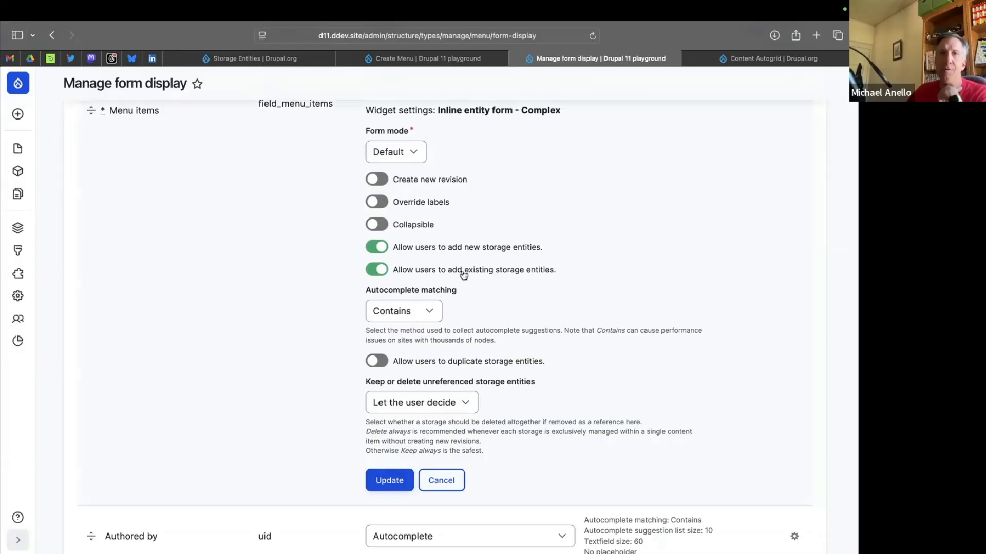
{"action": "left_click", "coordinate": [391, 479]}
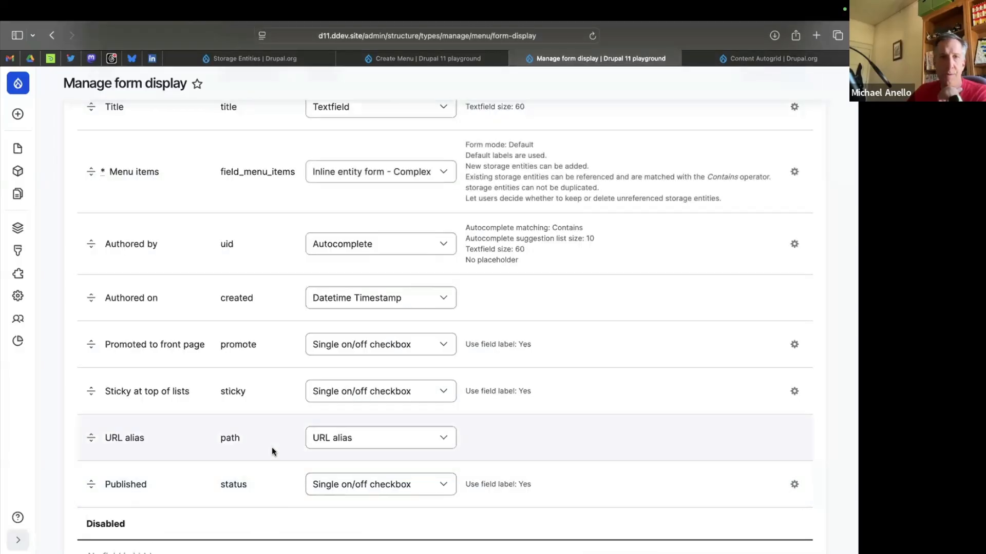
Save the Menu content type's form display settings.
{"action": "scroll", "coordinate": [206, 462], "scroll_direction": "down", "scroll_amount": 5}
{"action": "left_click", "coordinate": [88, 479]}
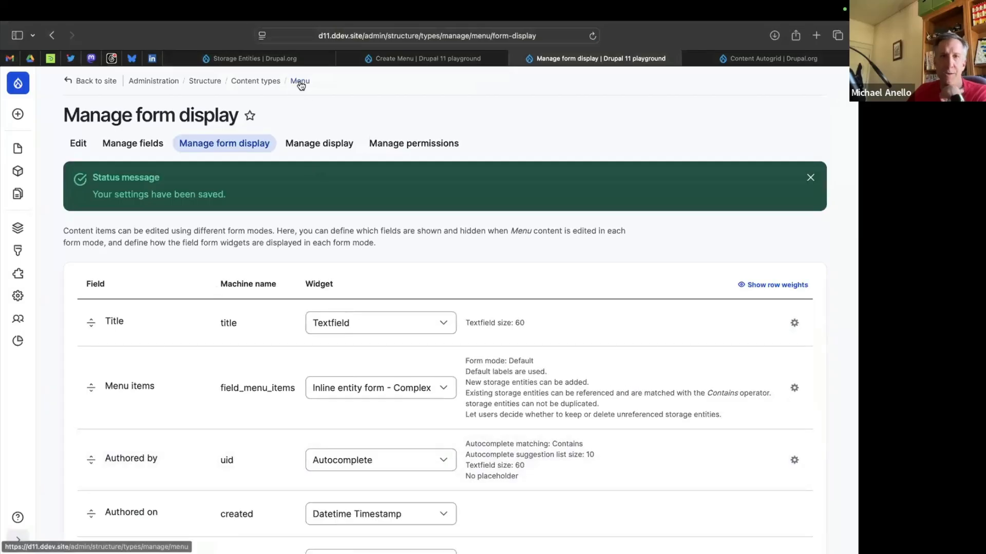
{"action": "scroll", "coordinate": [272, 291], "scroll_direction": "down", "scroll_amount": 1}
{"action": "scroll", "coordinate": [272, 287], "scroll_direction": "down", "scroll_amount": 1}
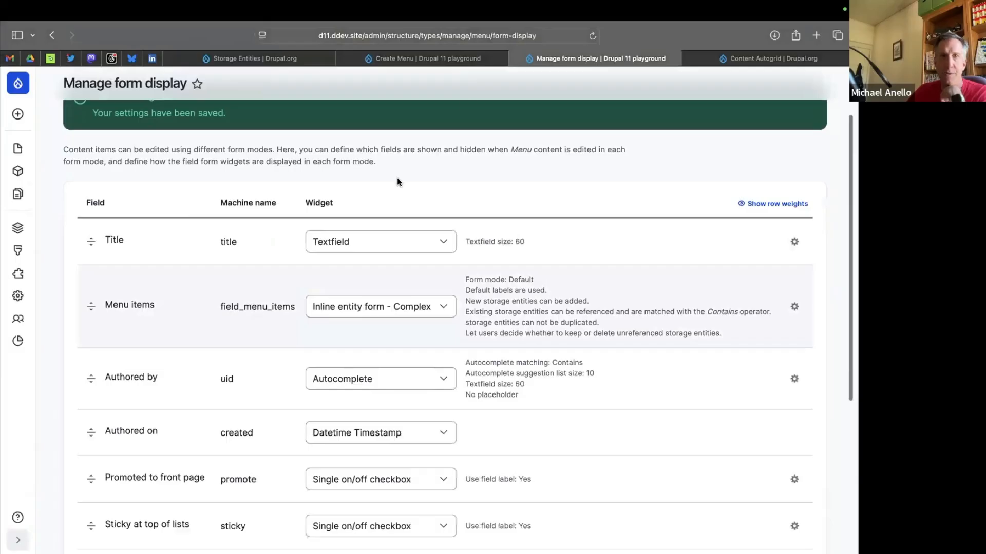
Reload the Create Menu form and title the new menu "Lunch menu".
{"action": "left_click", "coordinate": [452, 57]}
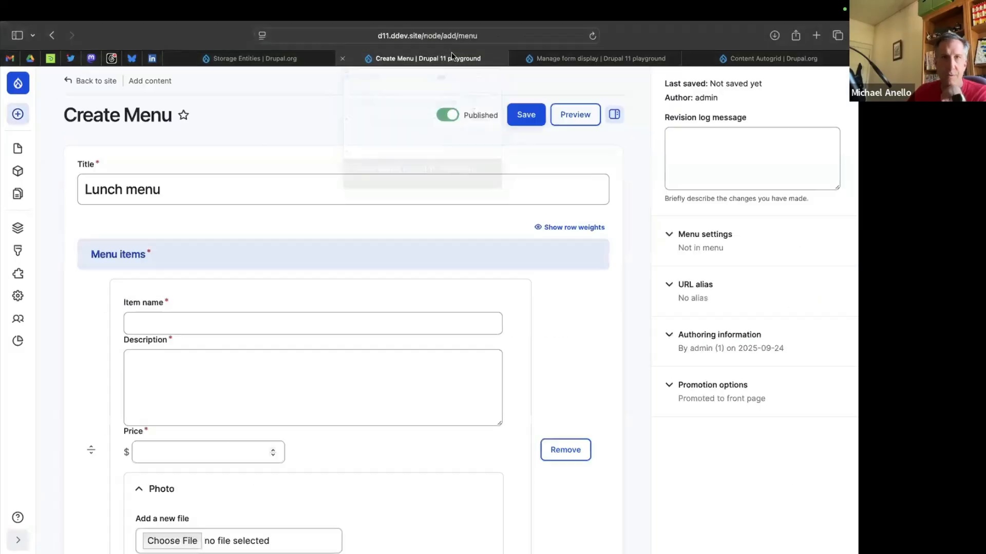
{"action": "left_click", "coordinate": [593, 36]}
{"action": "left_click", "coordinate": [187, 190]}
{"action": "type", "text": "Lunch menu"}
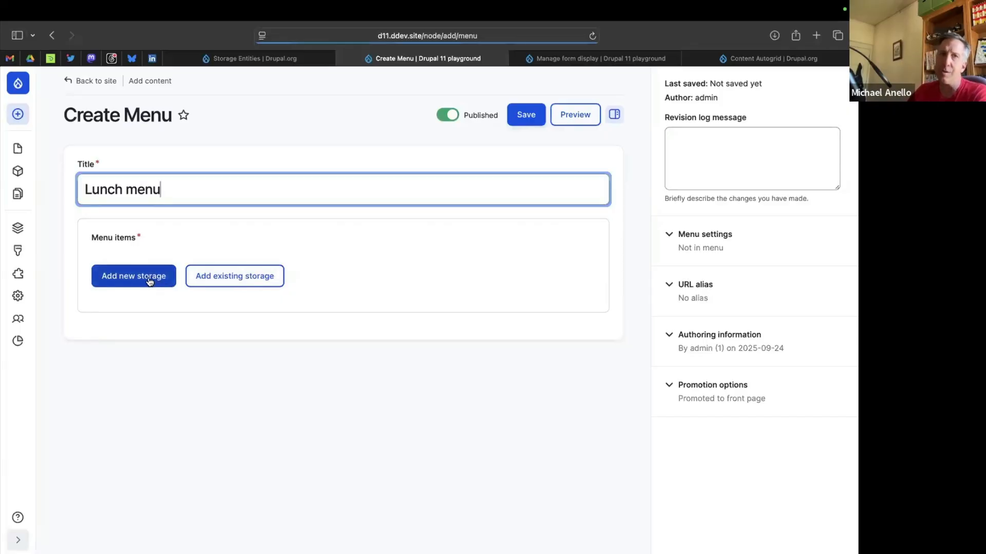
In the Menu items widget settings of the form display, override the labels with singular "Menu item" and plural "Menu items".
{"action": "left_click", "coordinate": [576, 59]}
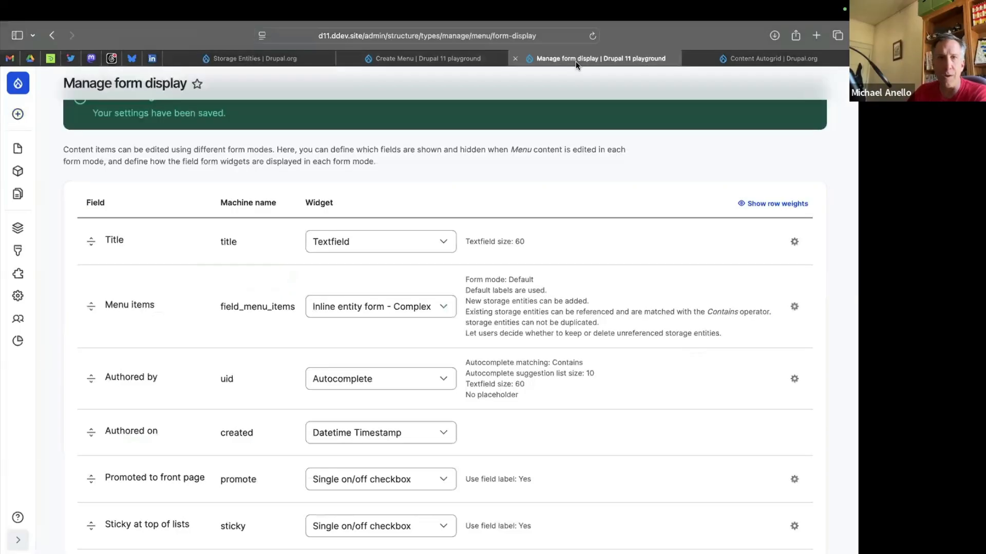
{"action": "left_click", "coordinate": [795, 308]}
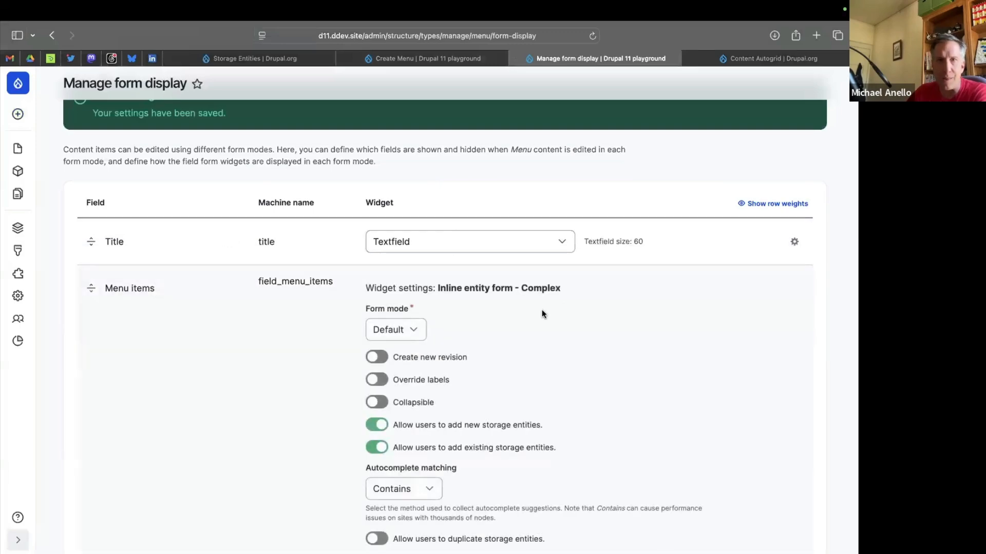
{"action": "scroll", "coordinate": [541, 309], "scroll_direction": "down", "scroll_amount": 5}
{"action": "scroll", "coordinate": [541, 310], "scroll_direction": "up", "scroll_amount": 3}
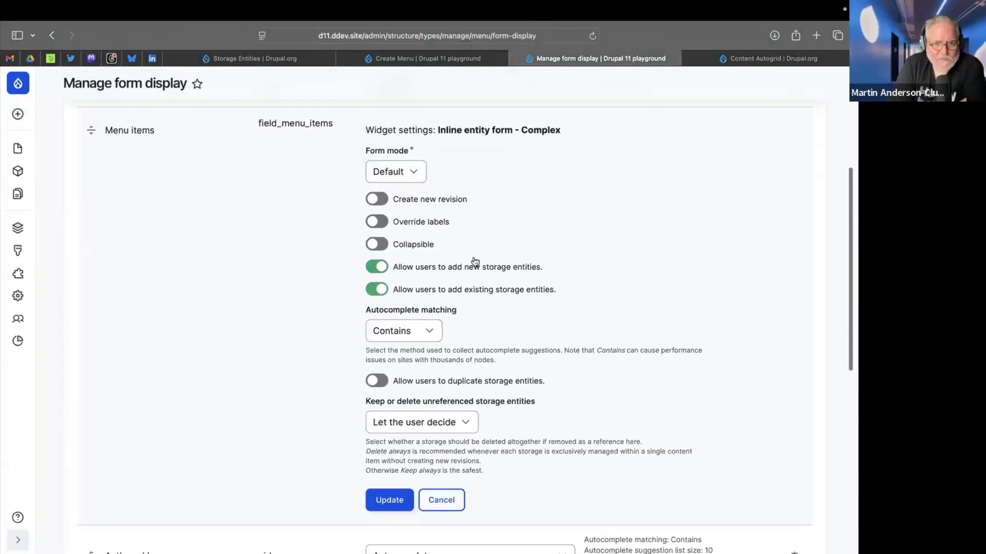
{"action": "left_click", "coordinate": [422, 223]}
{"action": "left_click", "coordinate": [388, 261]}
{"action": "type", "text": "Menu item"}
{"action": "left_click", "coordinate": [415, 305]}
{"action": "type", "text": "Menu items"}
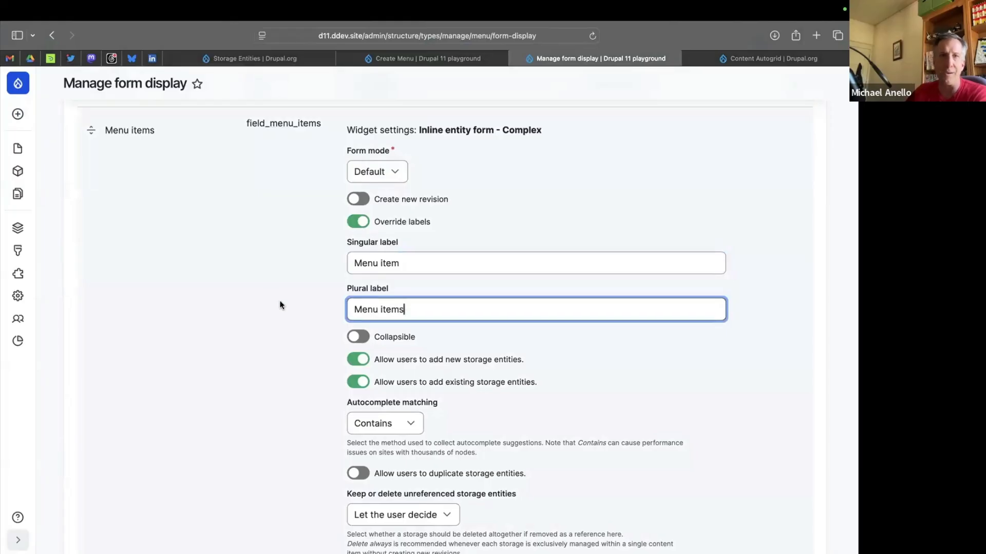
Update the Menu items widget with the overridden labels and save the form display.
{"action": "scroll", "coordinate": [279, 306], "scroll_direction": "down", "scroll_amount": 7}
{"action": "scroll", "coordinate": [368, 190], "scroll_direction": "down", "scroll_amount": 1}
{"action": "left_click", "coordinate": [372, 179]}
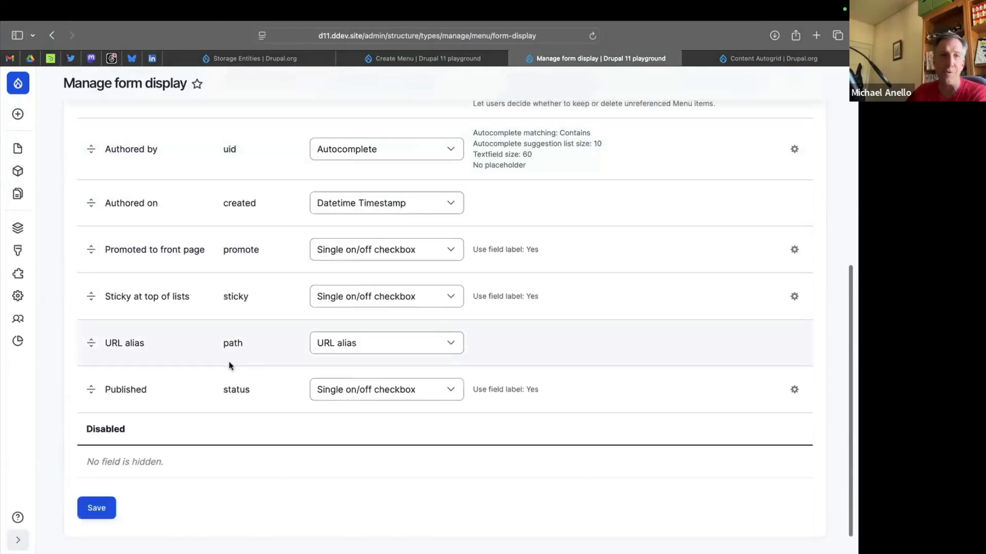
{"action": "left_click", "coordinate": [91, 508]}
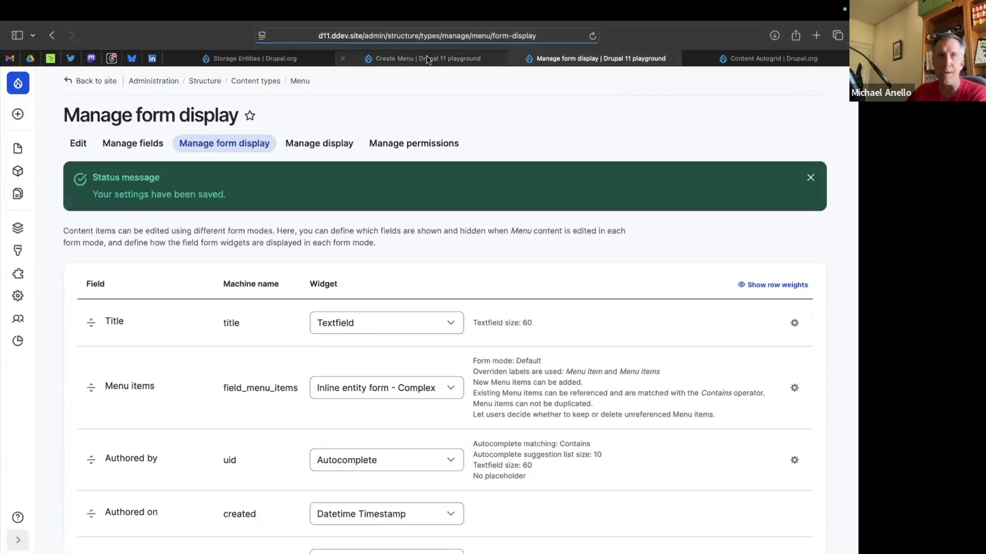
Refresh the Create Menu form to load the new labels and enter "Lunch menu" as the title.
{"action": "left_click", "coordinate": [427, 60]}
{"action": "key", "text": "super+r"}
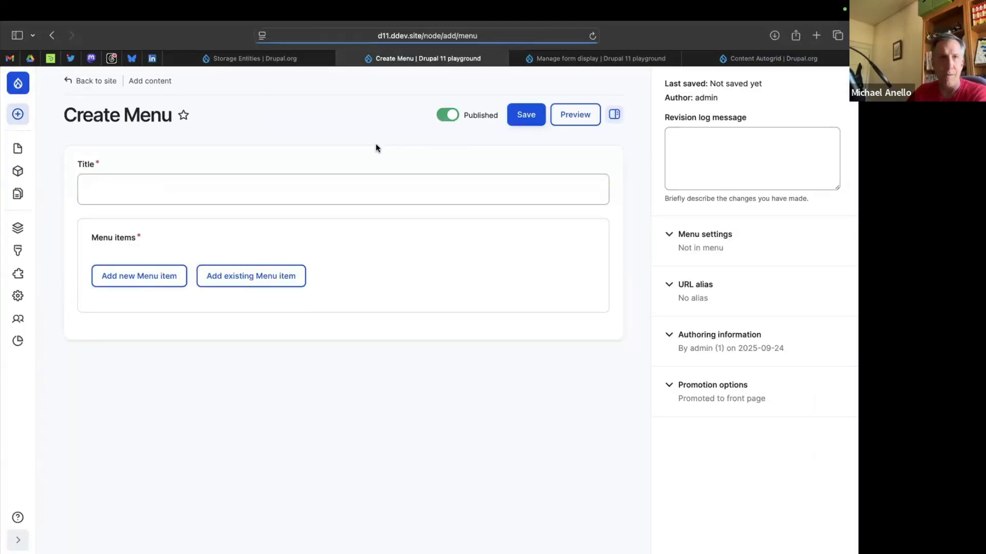
{"action": "left_click", "coordinate": [271, 281]}
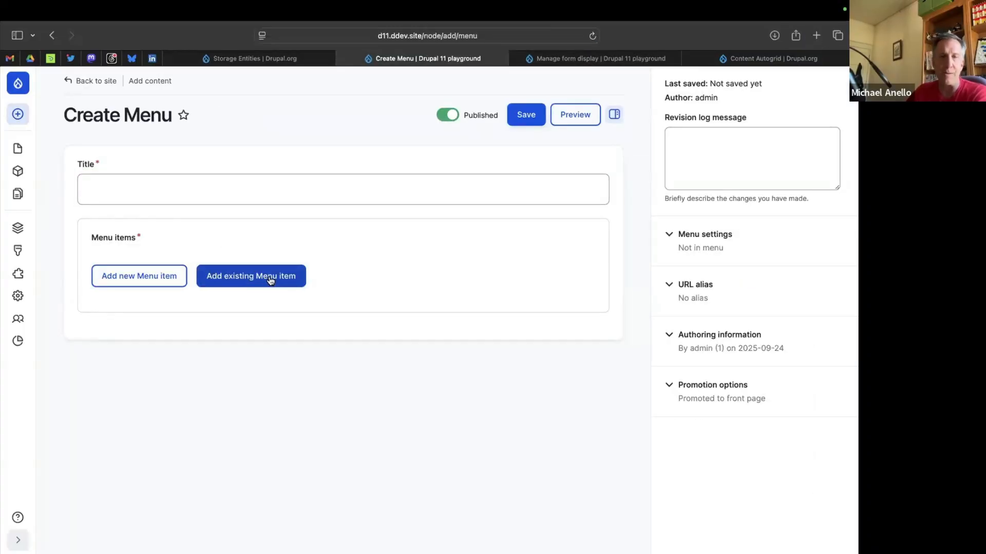
{"action": "left_click", "coordinate": [160, 187]}
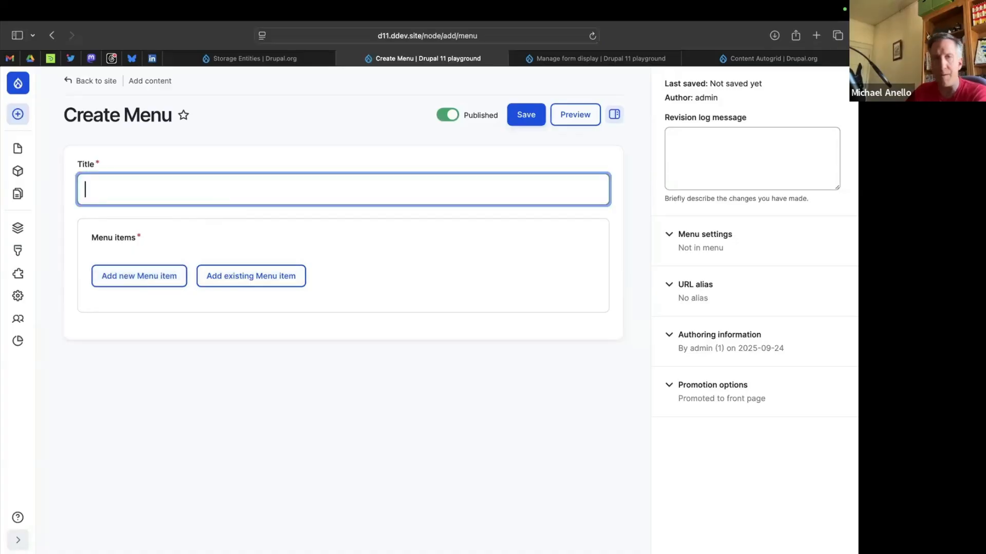
{"action": "type", "text": "Lunch menu"}
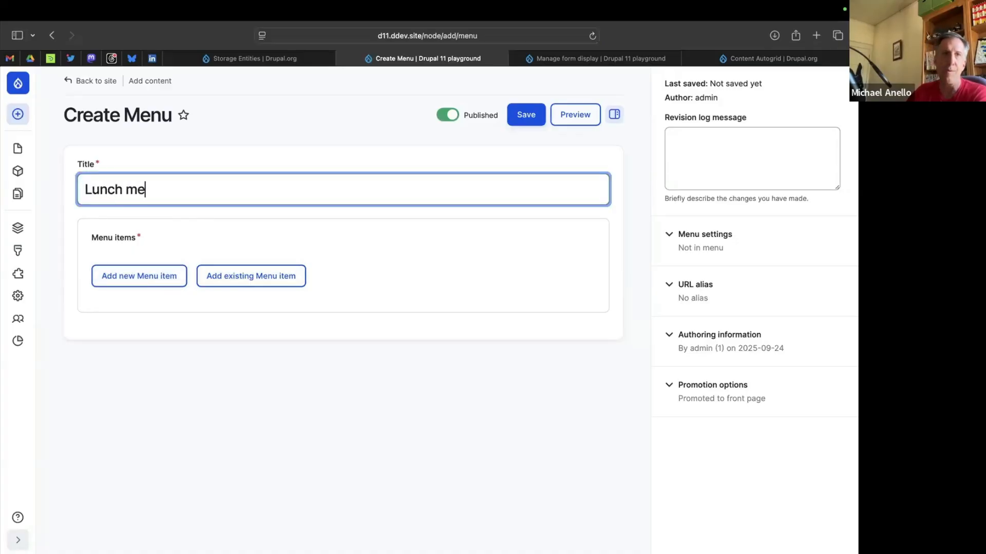
Find the existing menu item "Avocado toast" and add it to the Lunch menu.
{"action": "left_click", "coordinate": [232, 276]}
{"action": "left_click", "coordinate": [150, 335]}
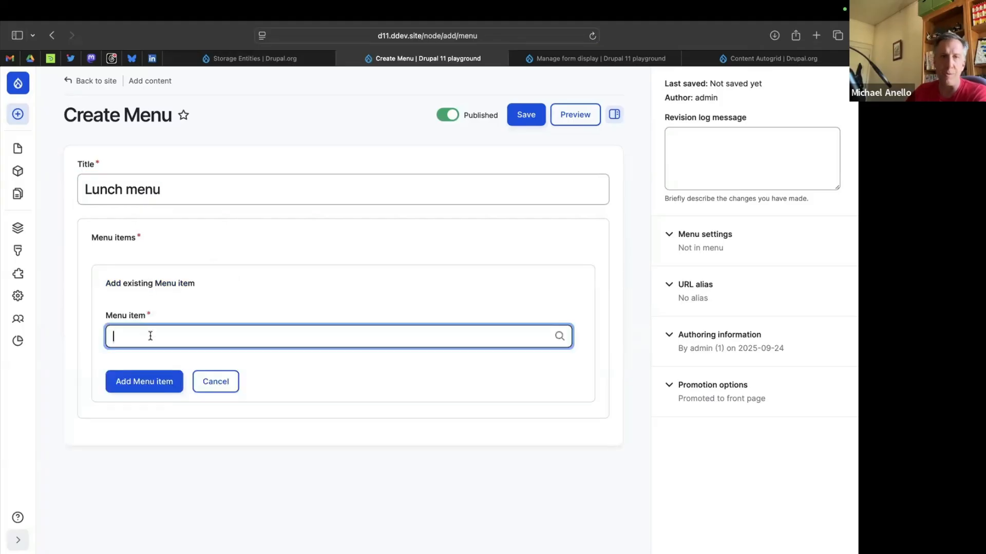
{"action": "type", "text": "ava"}
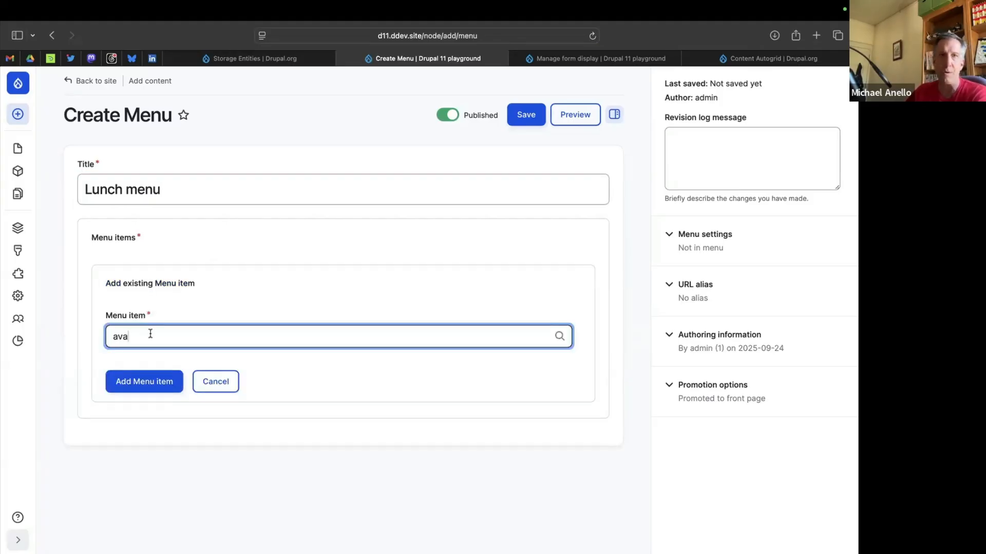
{"action": "key", "text": "BackSpace"}
{"action": "key", "text": "BackSpace"}
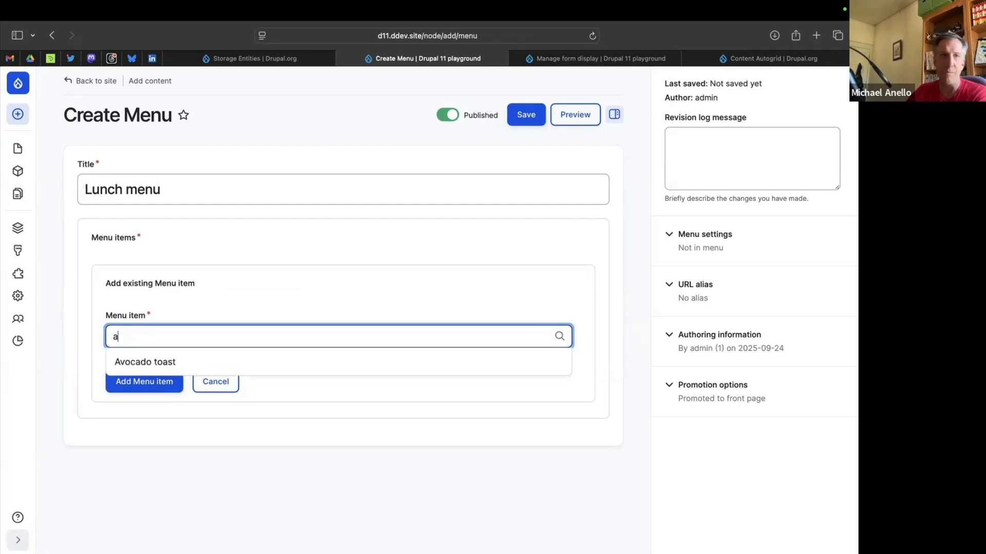
{"action": "key", "text": "BackSpace"}
{"action": "type", "text": "avo"}
{"action": "key", "text": "BackSpace"}
{"action": "key", "text": "BackSpace"}
{"action": "key", "text": "BackSpace"}
{"action": "type", "text": "ava"}
{"action": "key", "text": "BackSpace"}
{"action": "key", "text": "BackSpace"}
{"action": "type", "text": "Avo"}
{"action": "left_click", "coordinate": [163, 362]}
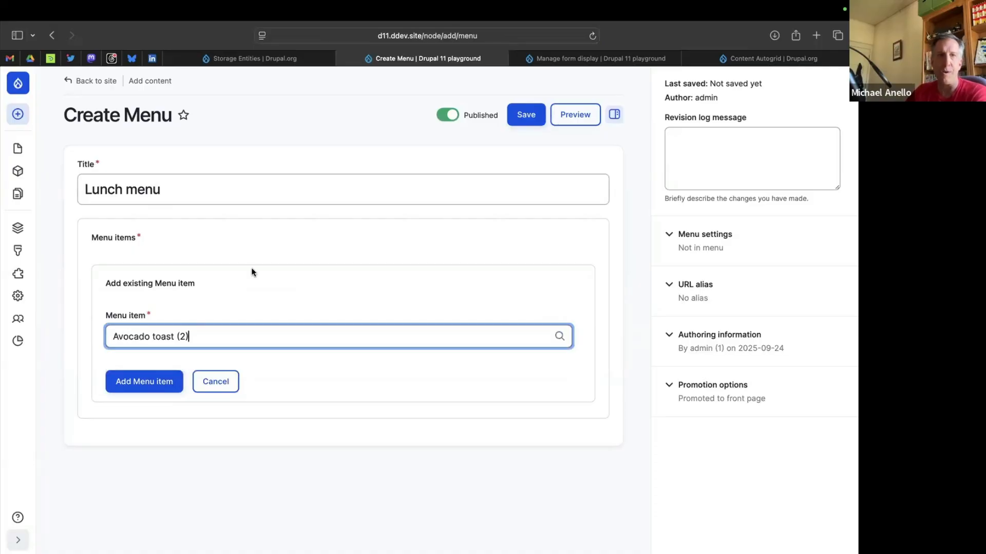
{"action": "left_click", "coordinate": [145, 380]}
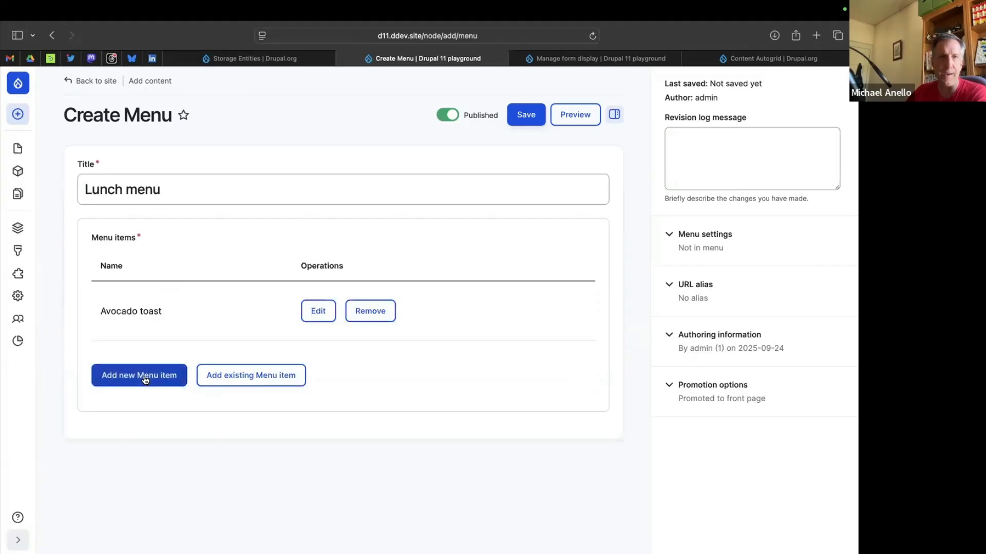
Start a new menu item in the Lunch menu and name it "Muligitani Soup".
{"action": "left_click", "coordinate": [146, 379]}
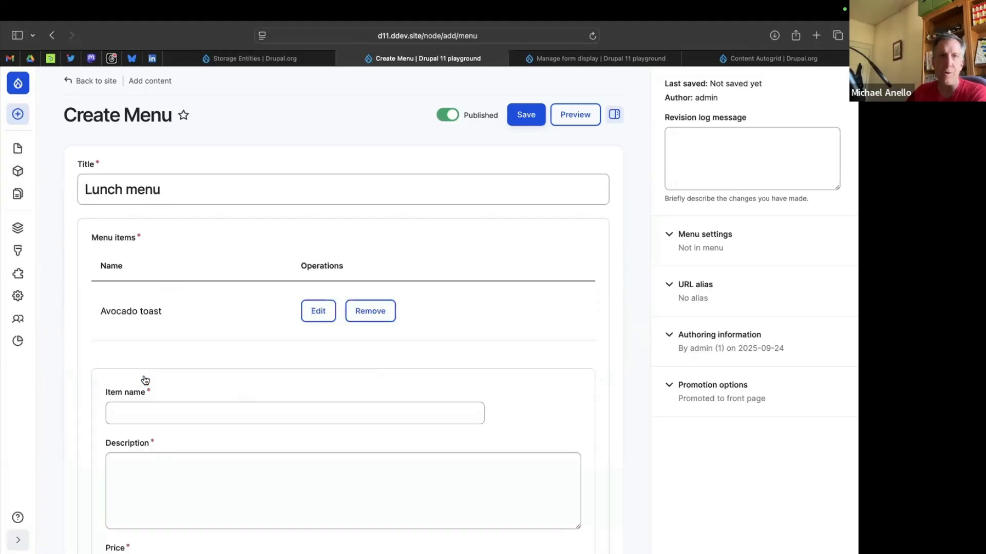
{"action": "scroll", "coordinate": [146, 381], "scroll_direction": "down", "scroll_amount": 4}
{"action": "left_click", "coordinate": [157, 206]}
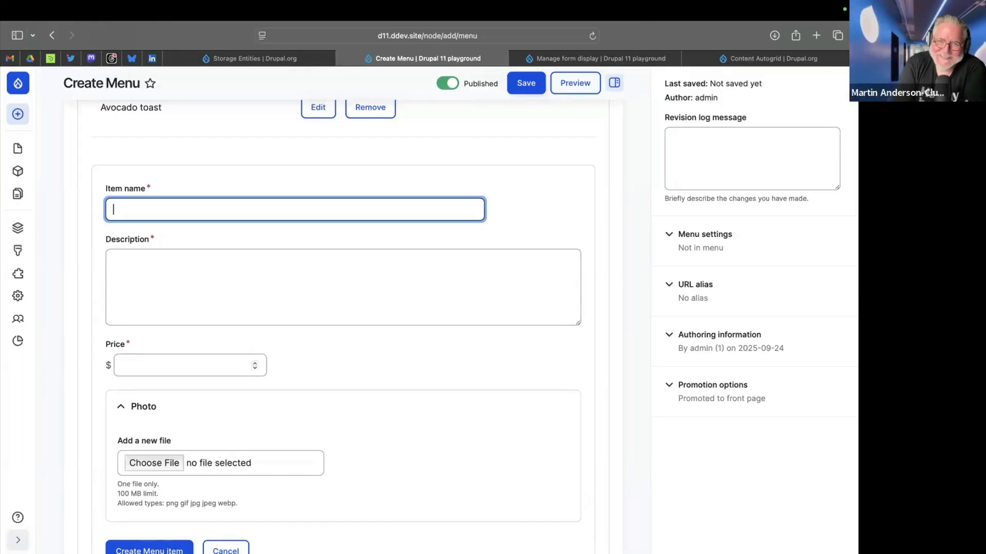
{"action": "type", "text": "Muligi"}
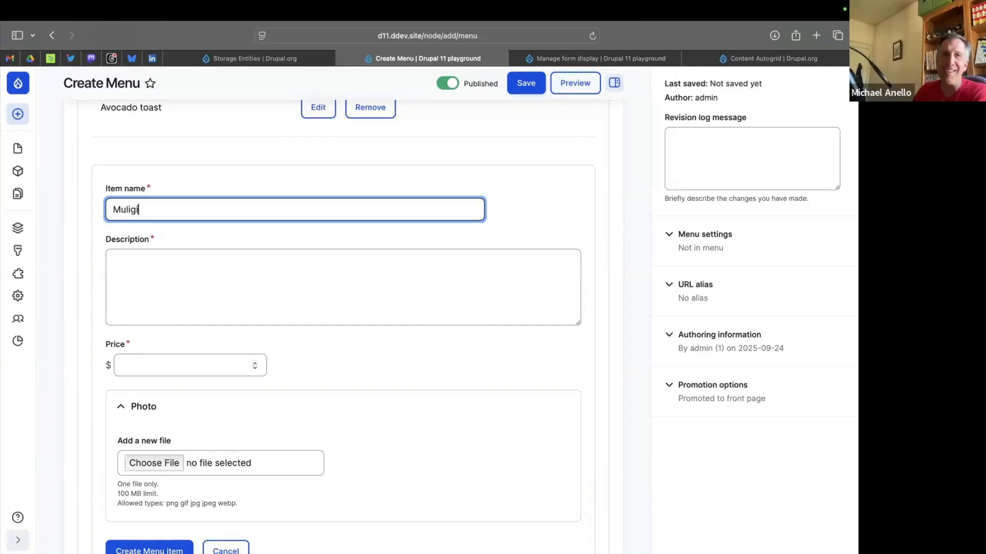
{"action": "type", "text": "tani Soup"}
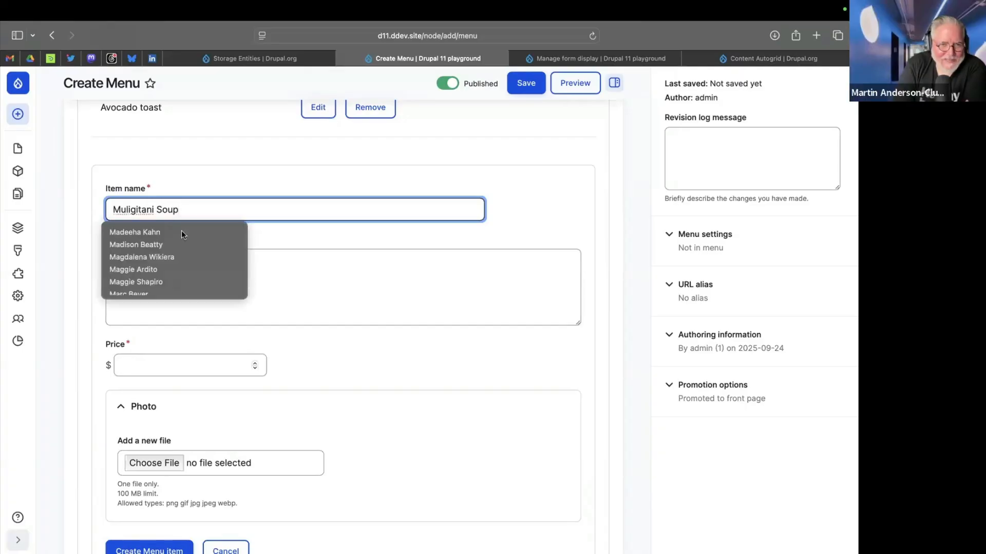
Correct the new item's name to "Muligitawny Soup".
{"action": "left_click", "coordinate": [229, 217]}
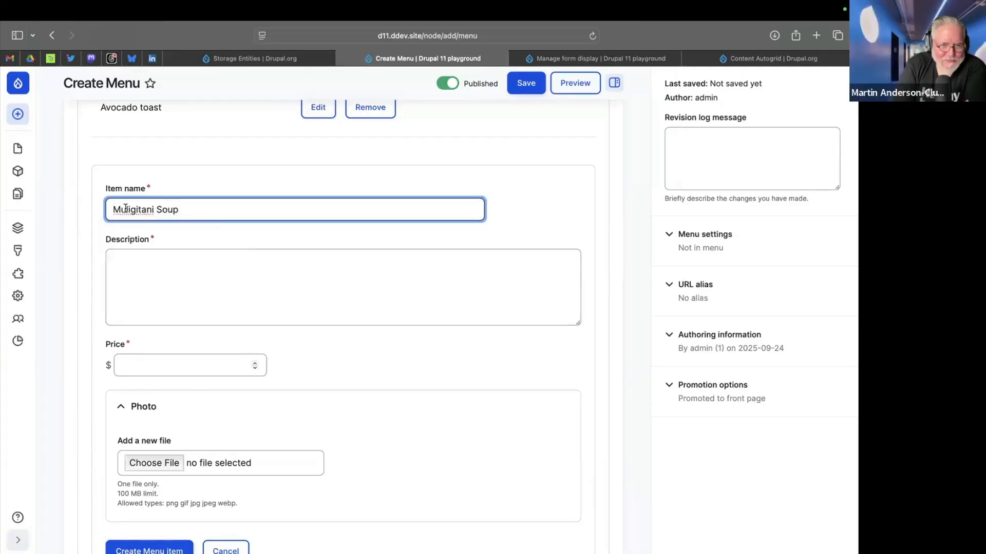
{"action": "left_click", "coordinate": [155, 209]}
{"action": "key", "text": "BackSpace"}
{"action": "key", "text": "BackSpace"}
{"action": "type", "text": "wny"}
Enter "Indian-inspired soup" as the description of the new soup item.
{"action": "left_click", "coordinate": [160, 276]}
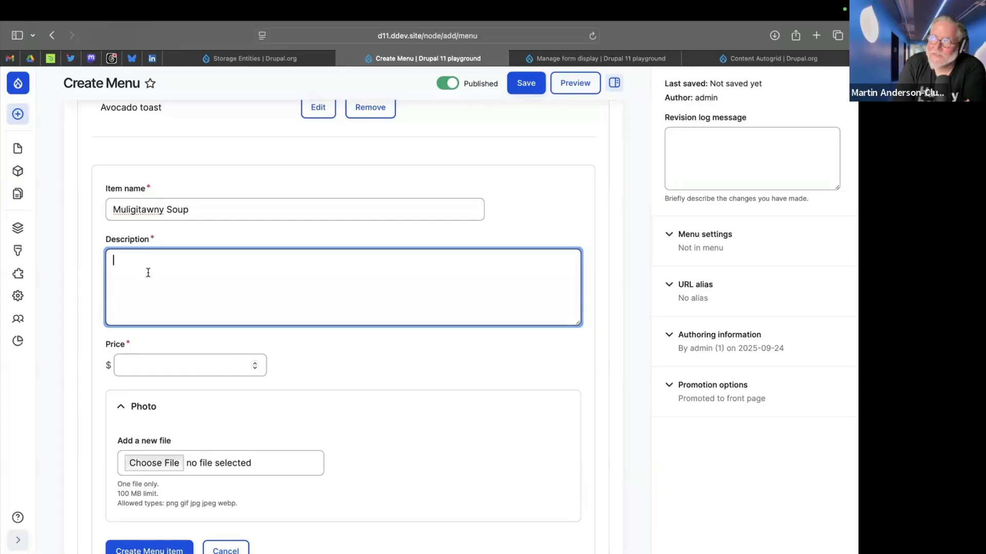
{"action": "type", "text": "In"}
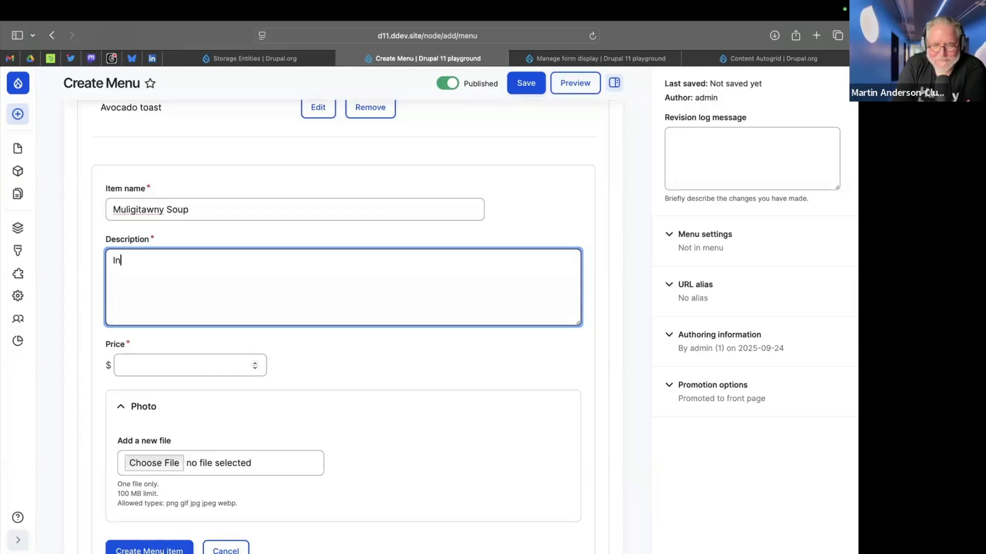
{"action": "type", "text": "dian-"}
{"action": "type", "text": "sin"}
{"action": "key", "text": "BackSpace"}
{"action": "key", "text": "BackSpace"}
{"action": "key", "text": "BackSpace"}
{"action": "type", "text": "in"}
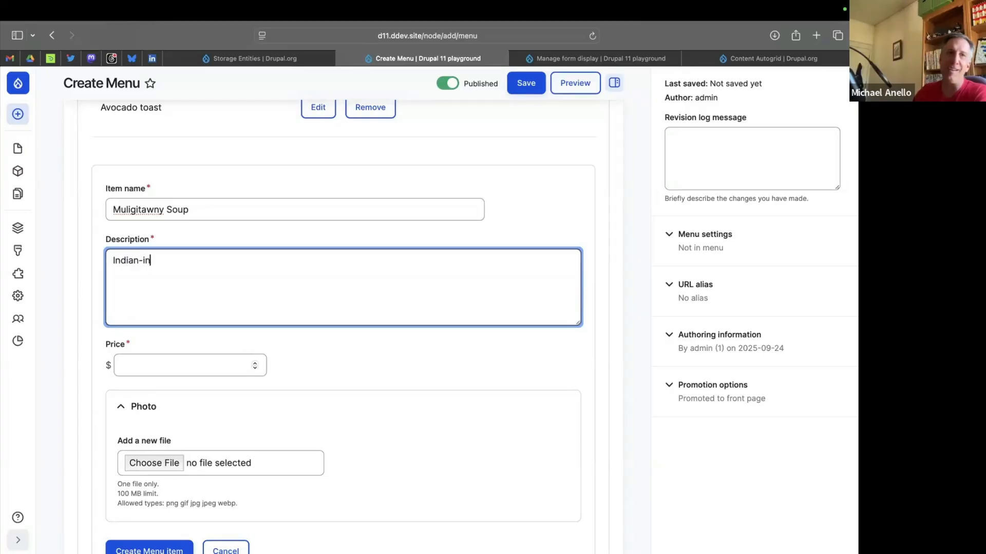
{"action": "type", "text": "spired soup"}
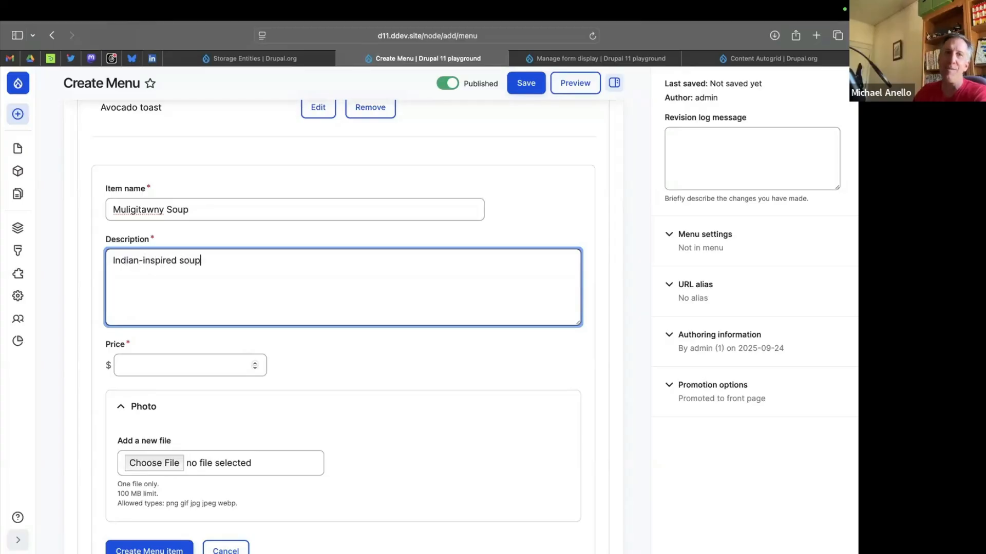
{"action": "key", "text": "BackSpace"}
{"action": "type", "text": "p"}
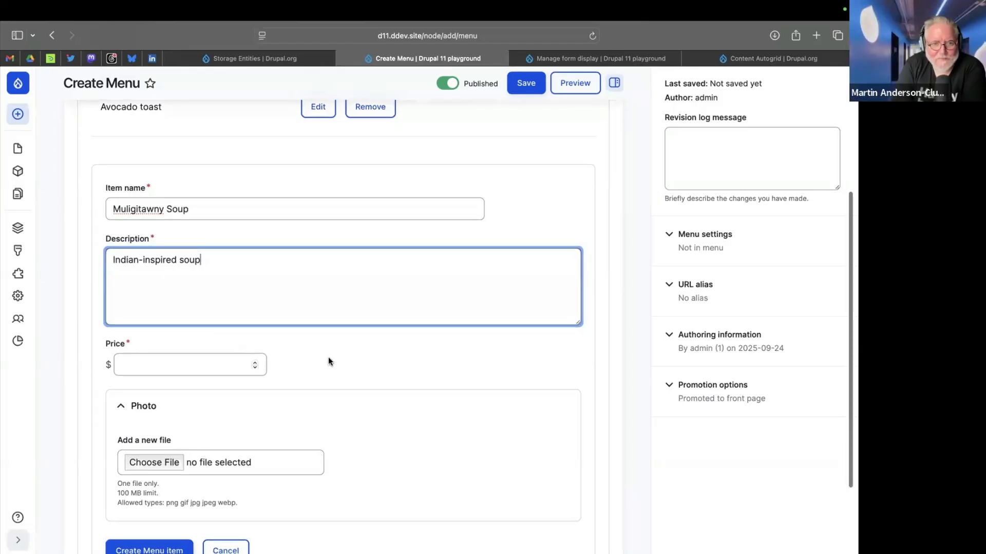
Set the soup item's price to $12.99 and look over the filled-in menu form.
{"action": "scroll", "coordinate": [328, 356], "scroll_direction": "down", "scroll_amount": 2}
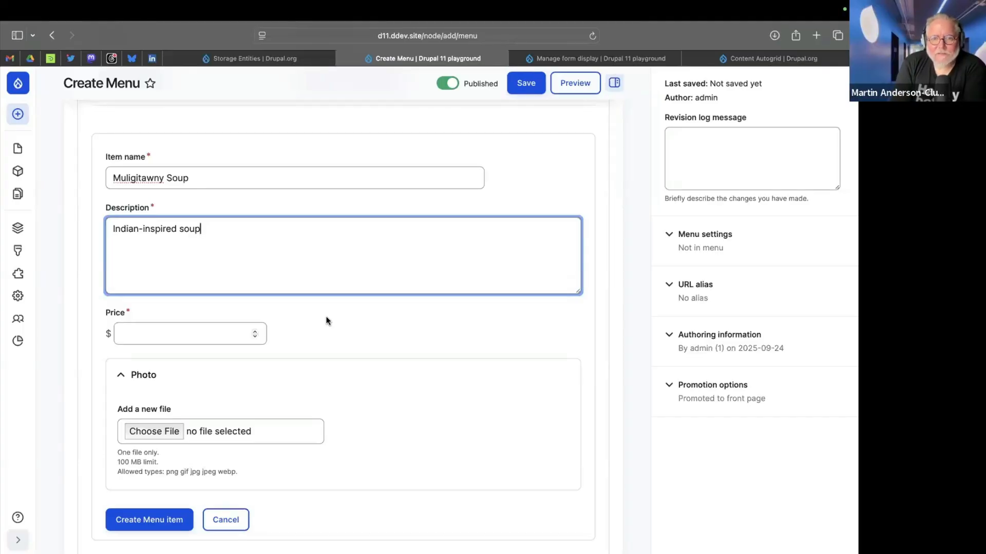
{"action": "left_click", "coordinate": [168, 339]}
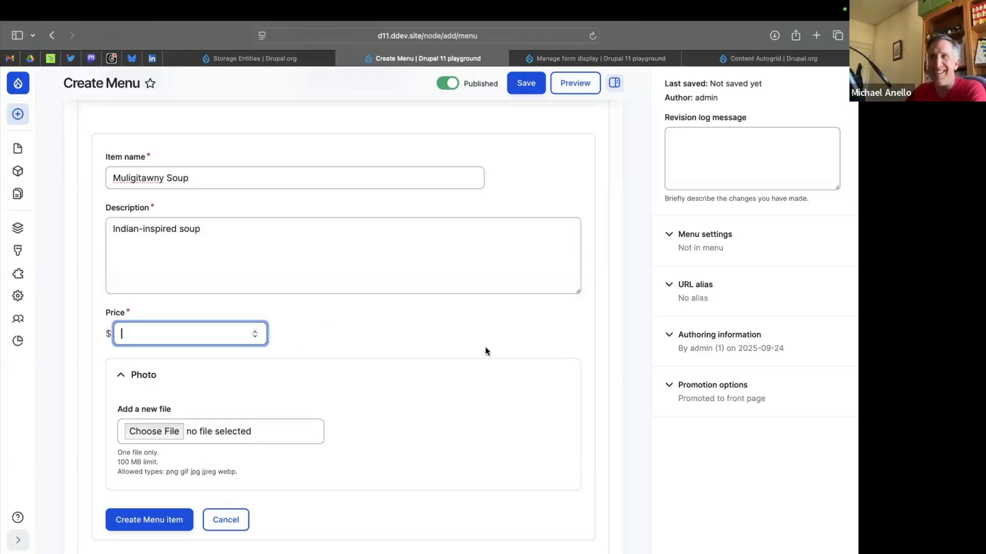
{"action": "type", "text": "12."}
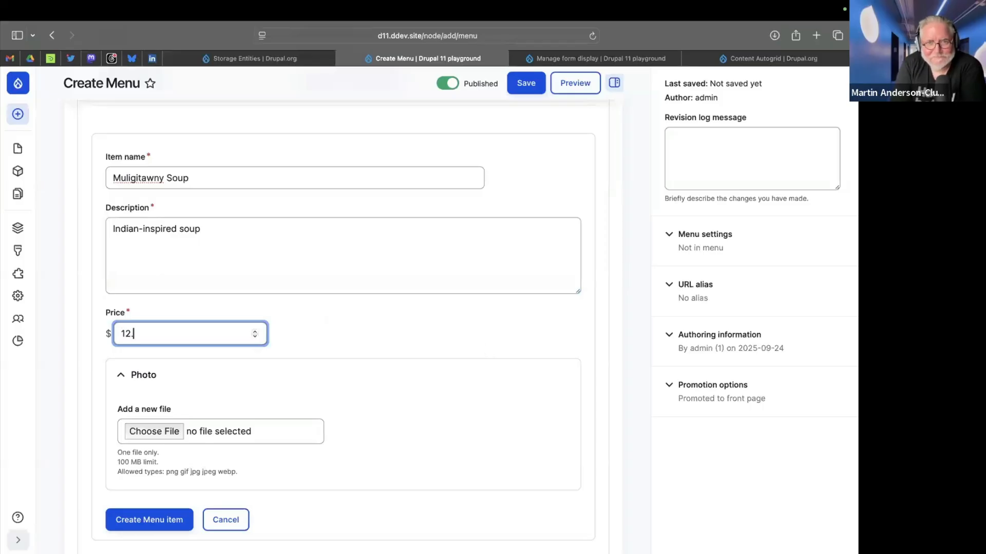
{"action": "type", "text": "99"}
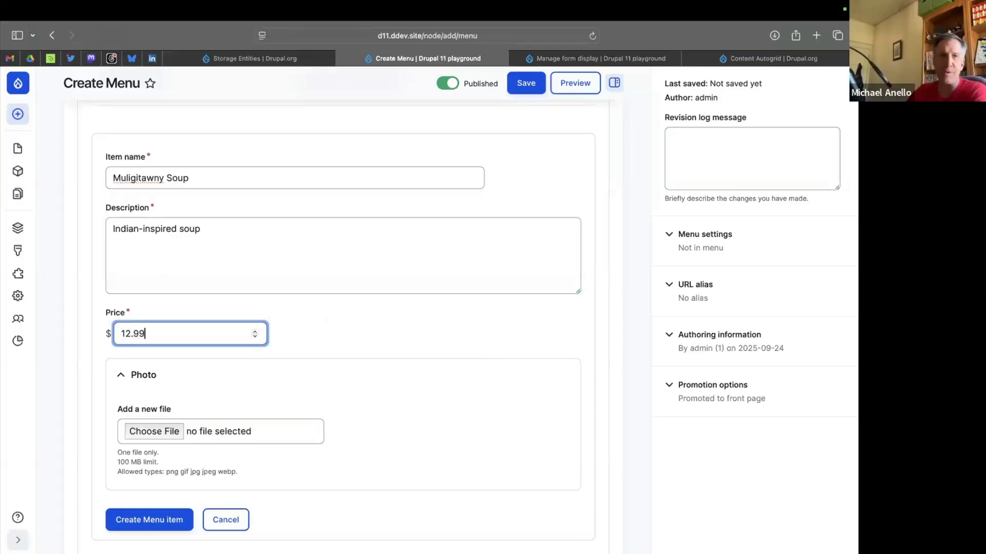
{"action": "scroll", "coordinate": [442, 327], "scroll_direction": "down", "scroll_amount": 1}
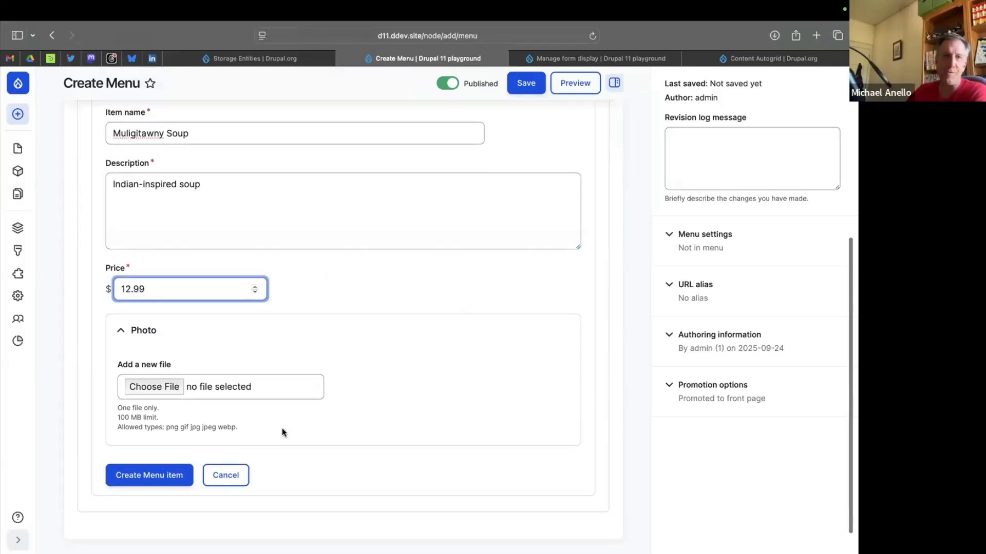
{"action": "scroll", "coordinate": [281, 428], "scroll_direction": "up", "scroll_amount": 5}
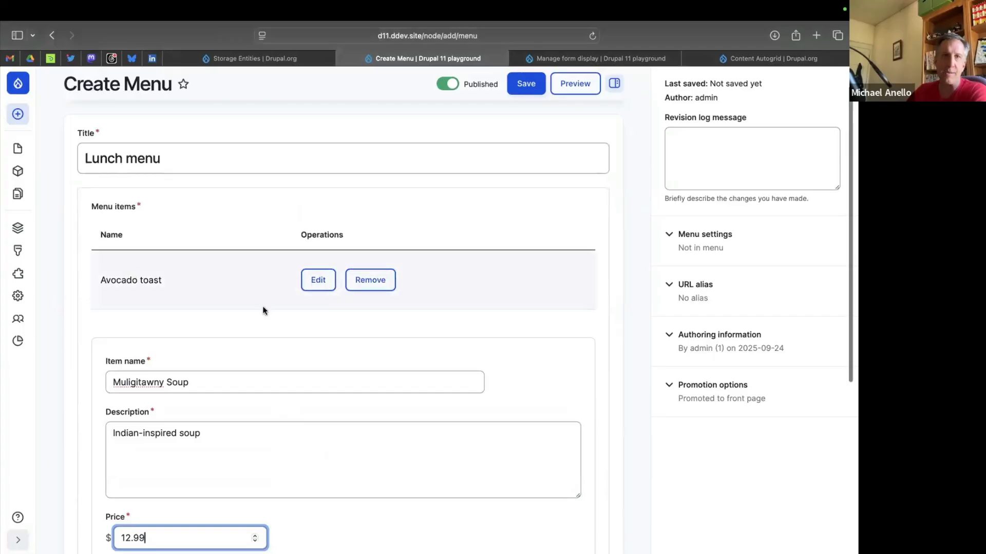
Create the filled-in soup as a menu item and save the Lunch menu.
{"action": "scroll", "coordinate": [263, 310], "scroll_direction": "down", "scroll_amount": 5}
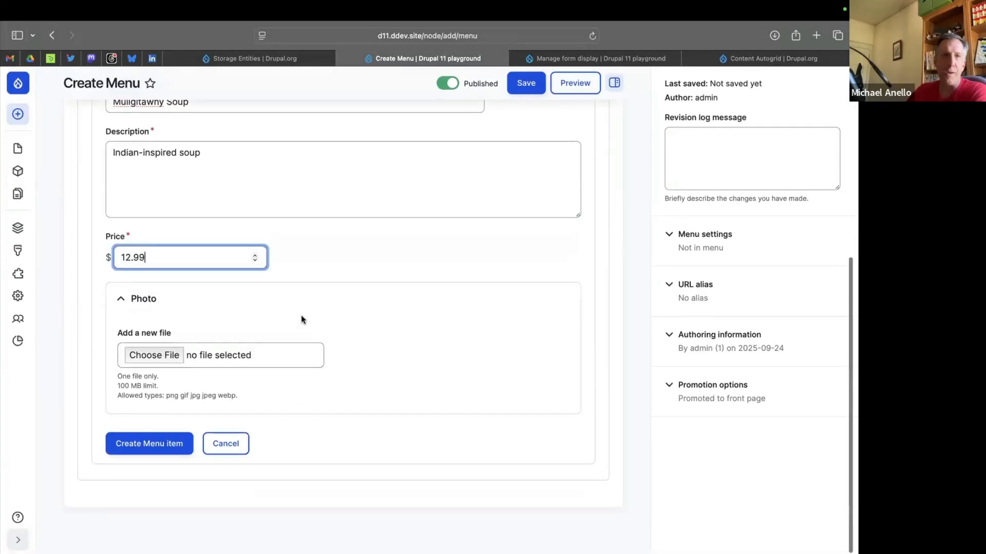
{"action": "scroll", "coordinate": [301, 315], "scroll_direction": "up", "scroll_amount": 2}
{"action": "scroll", "coordinate": [300, 316], "scroll_direction": "down", "scroll_amount": 2}
{"action": "left_click", "coordinate": [134, 441]}
{"action": "left_click", "coordinate": [527, 113]}
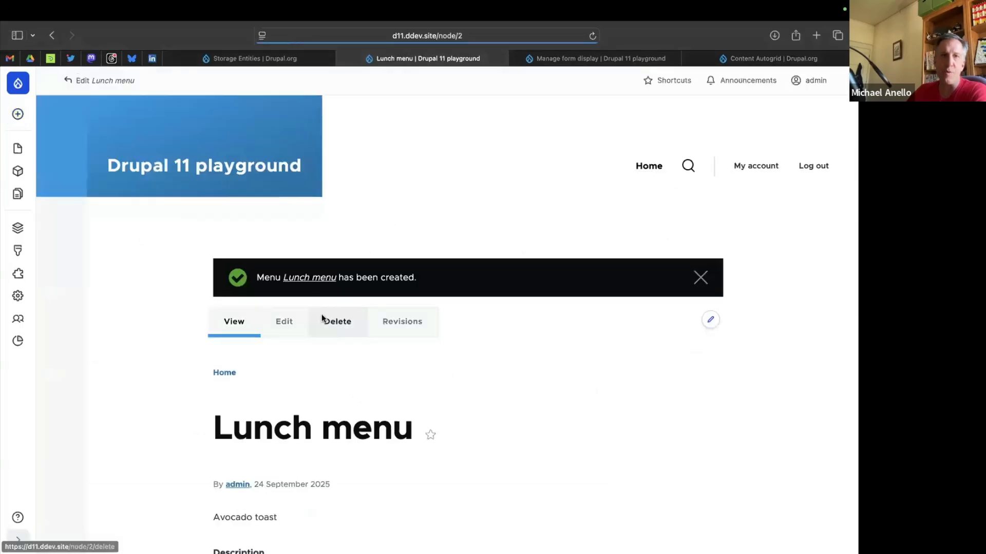
Review the names, descriptions and prices of both items on the saved Lunch menu page.
{"action": "scroll", "coordinate": [322, 318], "scroll_direction": "down", "scroll_amount": 5}
{"action": "left_click_drag", "start_coordinate": [223, 281], "coordinate": [293, 386]}
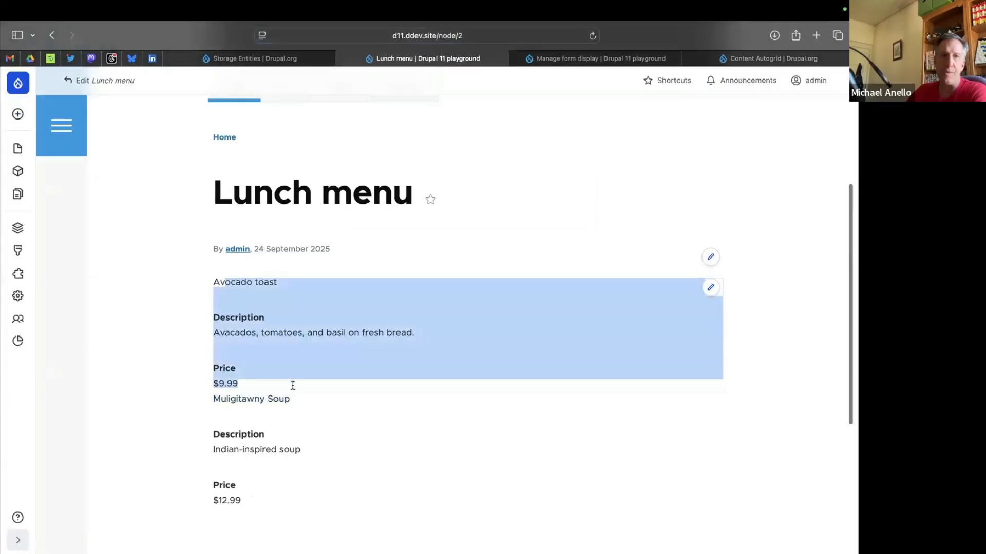
{"action": "scroll", "coordinate": [352, 434], "scroll_direction": "down", "scroll_amount": 3}
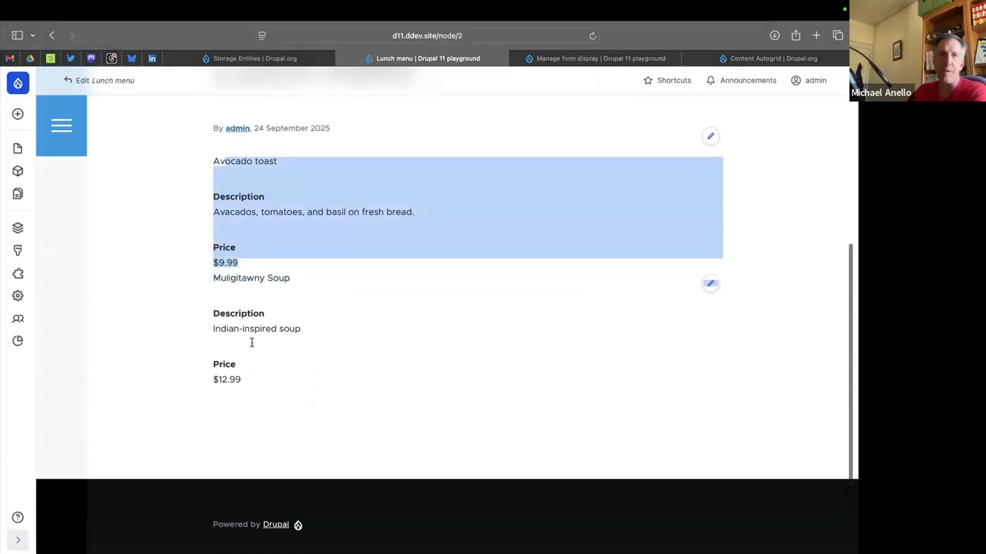
{"action": "left_click_drag", "start_coordinate": [252, 342], "coordinate": [255, 383]}
{"action": "left_click", "coordinate": [344, 207]}
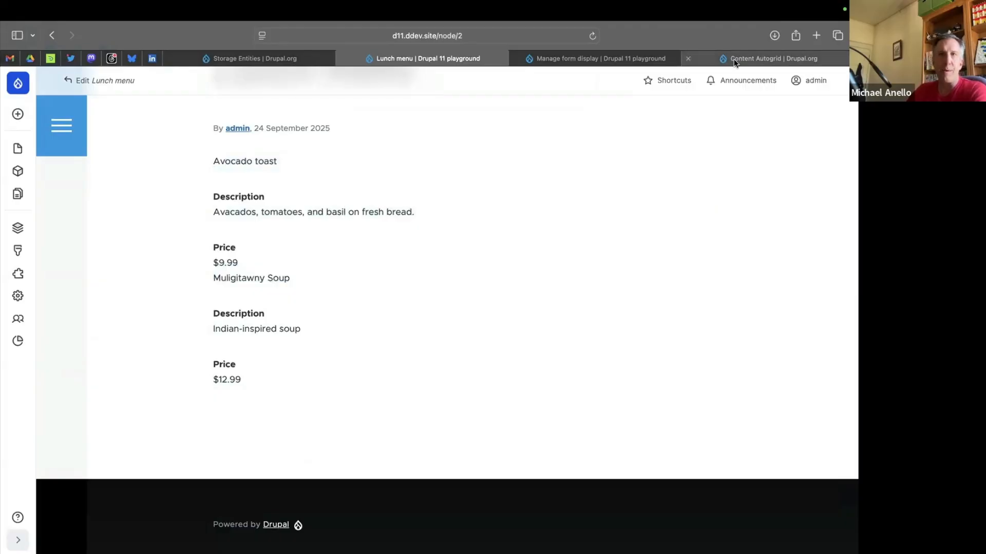
Start adding a new view and set it to show Storage entities.
{"action": "mouse_move", "coordinate": [587, 59]}
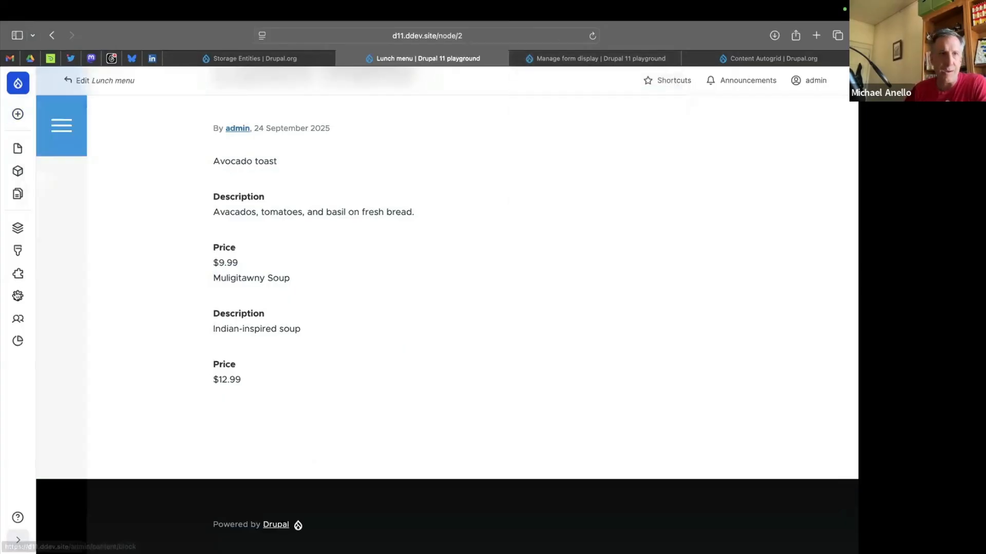
{"action": "mouse_move", "coordinate": [16, 232]}
{"action": "left_click", "coordinate": [94, 305]}
{"action": "left_click", "coordinate": [796, 114]}
{"action": "scroll", "coordinate": [222, 247], "scroll_direction": "down", "scroll_amount": 5}
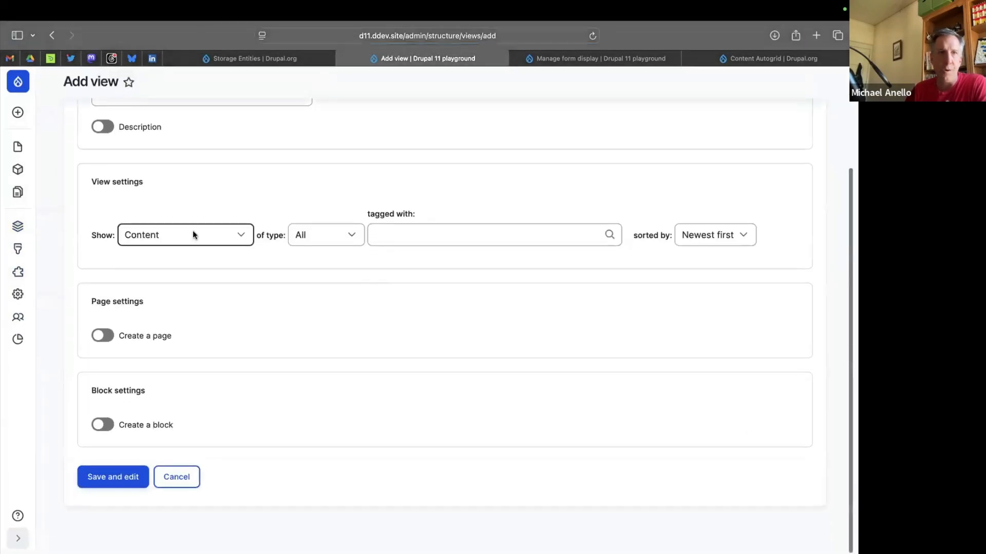
{"action": "left_click", "coordinate": [193, 231]}
{"action": "left_click", "coordinate": [168, 347]}
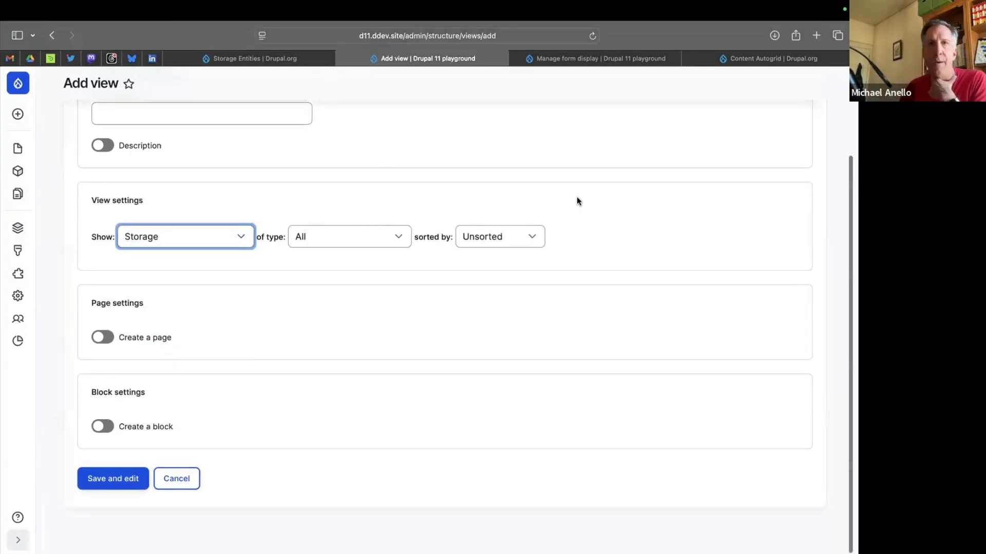
{"action": "scroll", "coordinate": [577, 198], "scroll_direction": "up", "scroll_amount": 3}
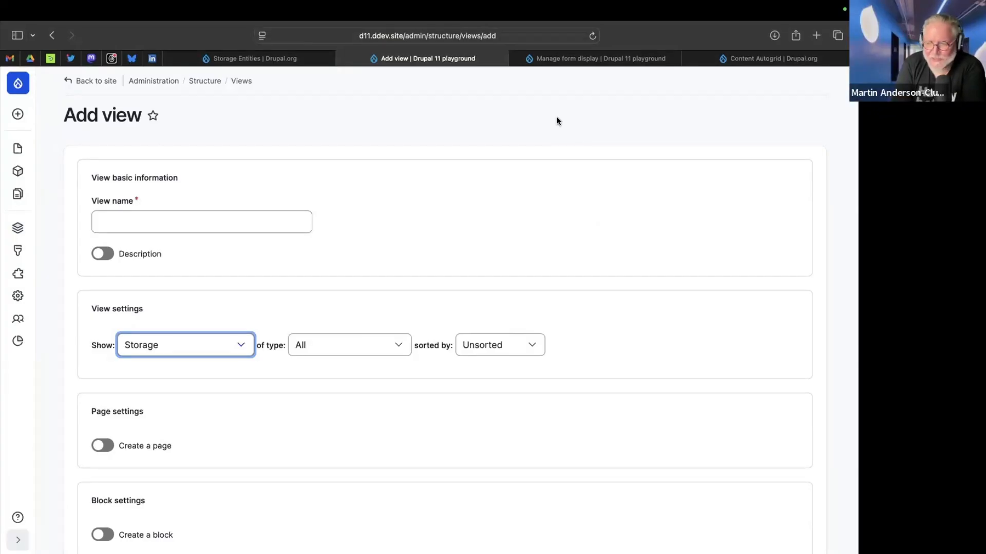
Return to the Storage Entities project page on Drupal.org and look over its releases and introduction.
{"action": "left_click", "coordinate": [304, 59]}
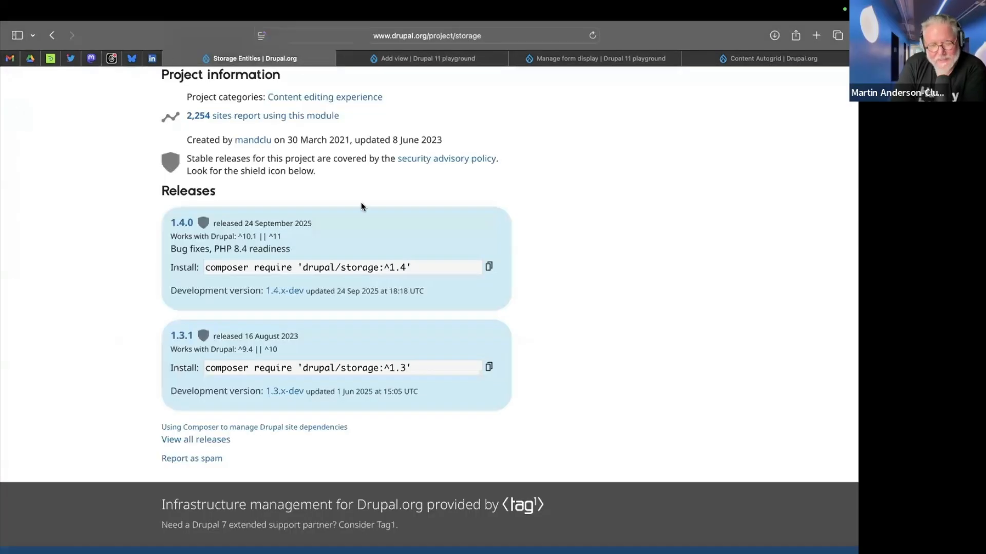
{"action": "scroll", "coordinate": [362, 202], "scroll_direction": "up", "scroll_amount": 5}
{"action": "scroll", "coordinate": [361, 202], "scroll_direction": "up", "scroll_amount": 13}
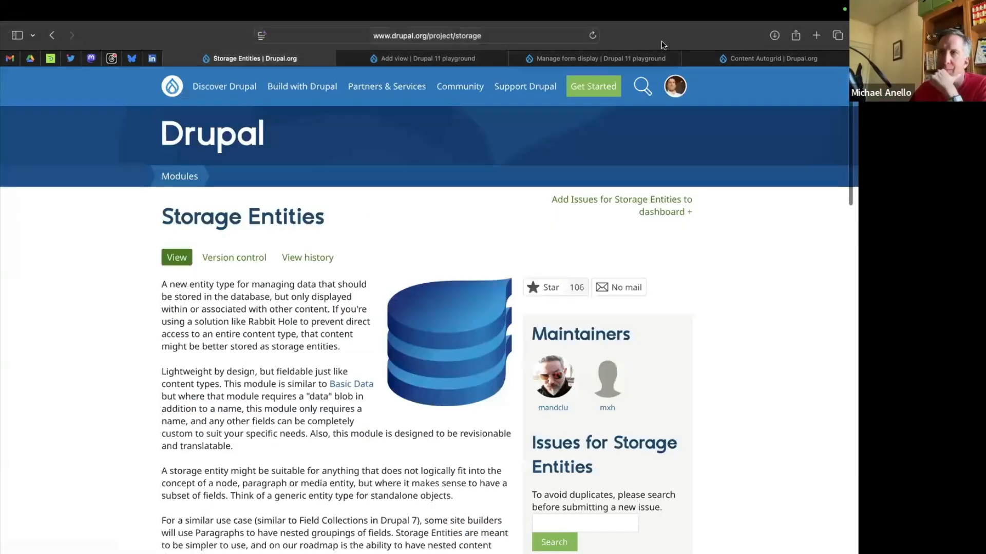
Replace the Content Autogrid project page with the Custom Field project page on Drupal.org.
{"action": "left_click", "coordinate": [764, 58]}
{"action": "left_click", "coordinate": [438, 35]}
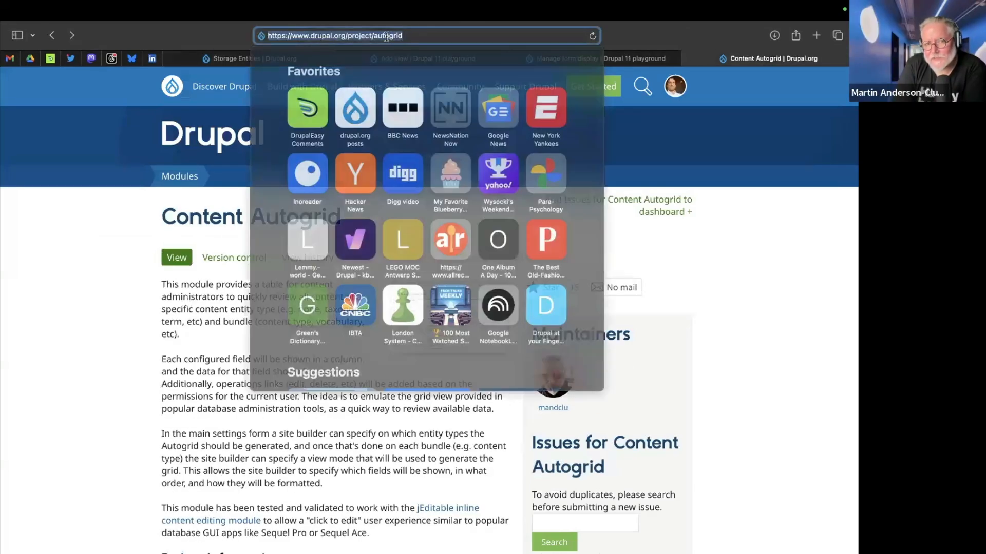
{"action": "double_click", "coordinate": [386, 36]}
{"action": "type", "text": "custom_fiel"}
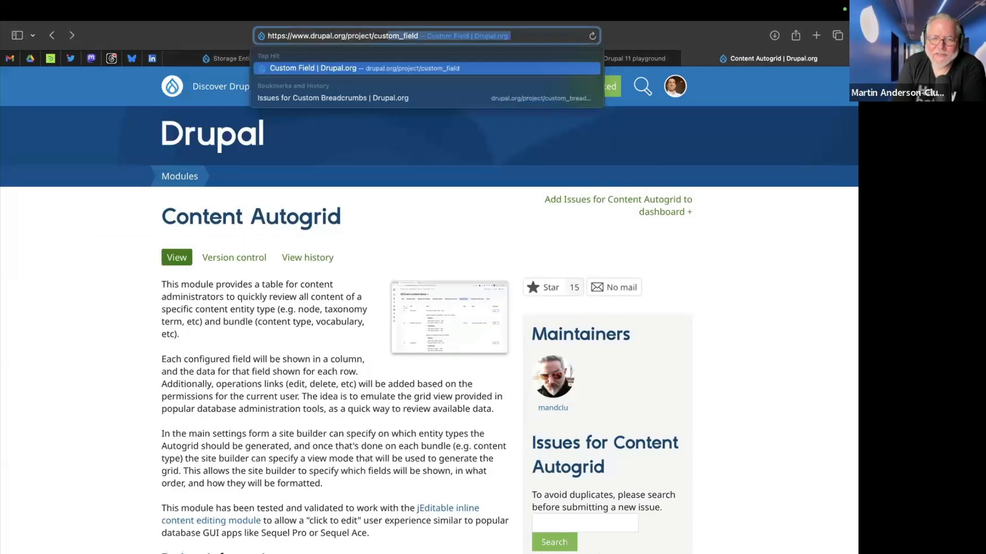
{"action": "key", "text": "Return"}
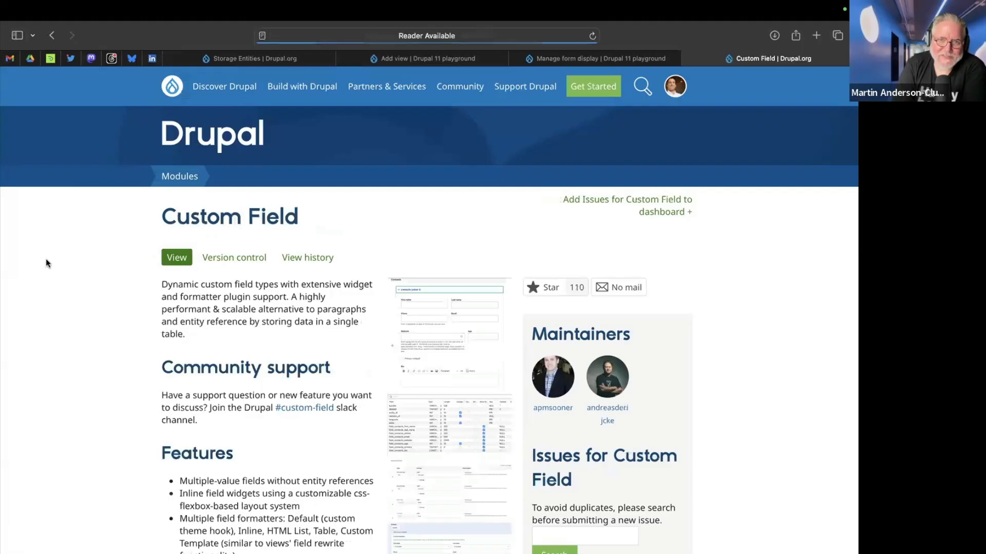
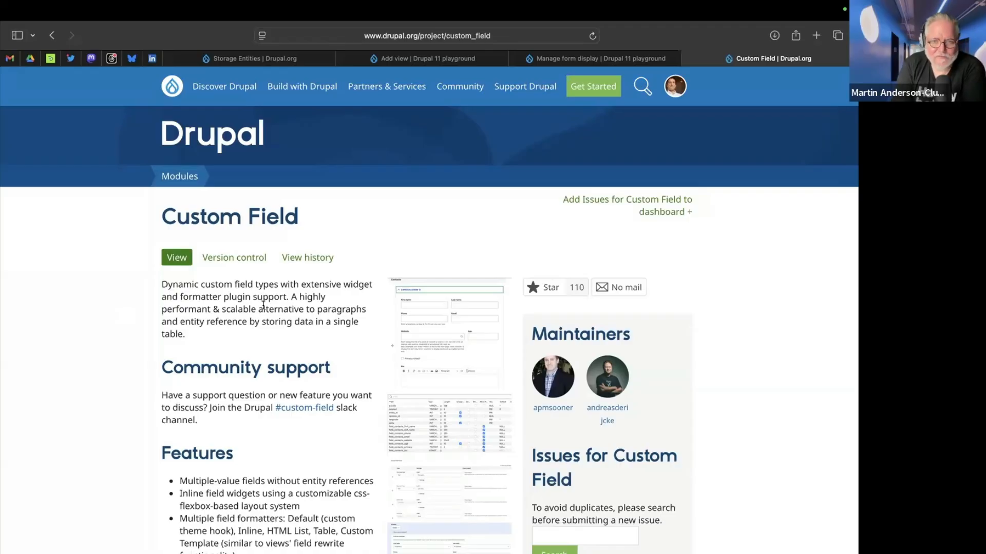
Read through the Custom Field project page, covering its features, integrations, included sub-modules, purpose and releases.
{"action": "scroll", "coordinate": [263, 304], "scroll_direction": "down", "scroll_amount": 5}
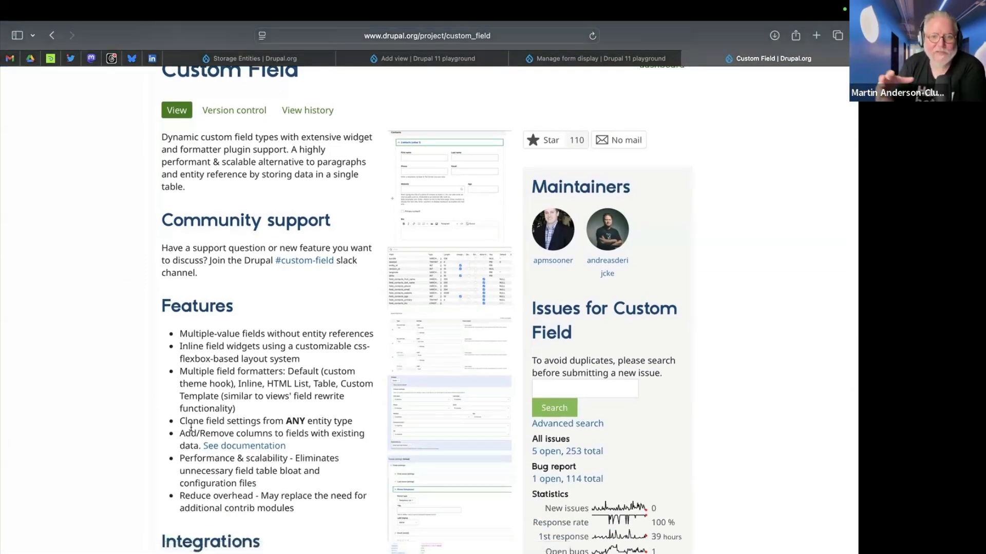
{"action": "scroll", "coordinate": [191, 427], "scroll_direction": "down", "scroll_amount": 8}
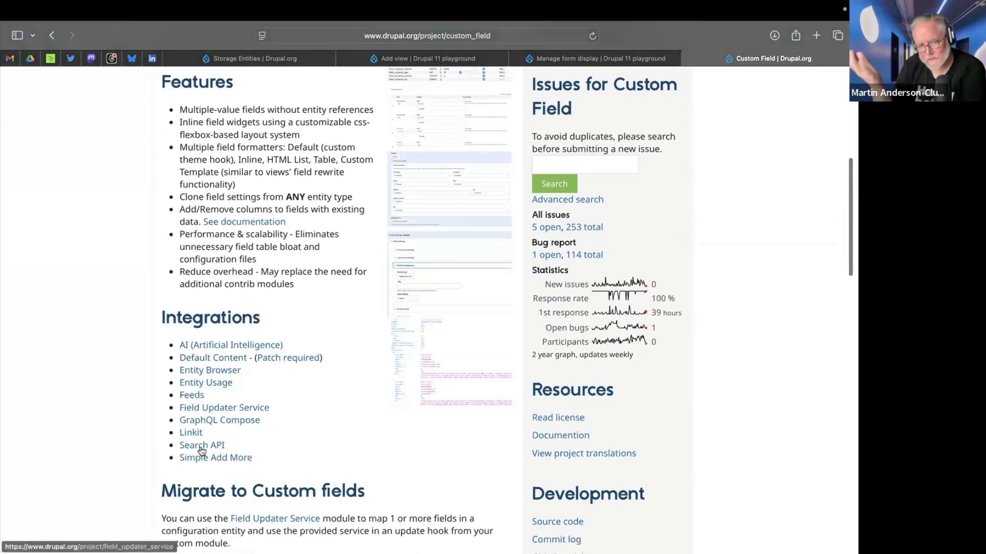
{"action": "scroll", "coordinate": [318, 415], "scroll_direction": "down", "scroll_amount": 9}
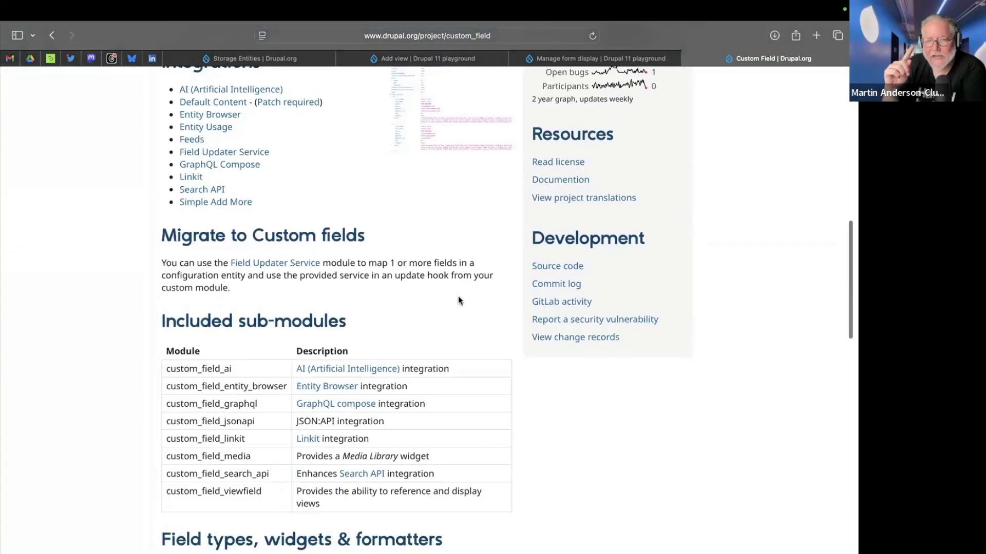
{"action": "scroll", "coordinate": [457, 300], "scroll_direction": "down", "scroll_amount": 8}
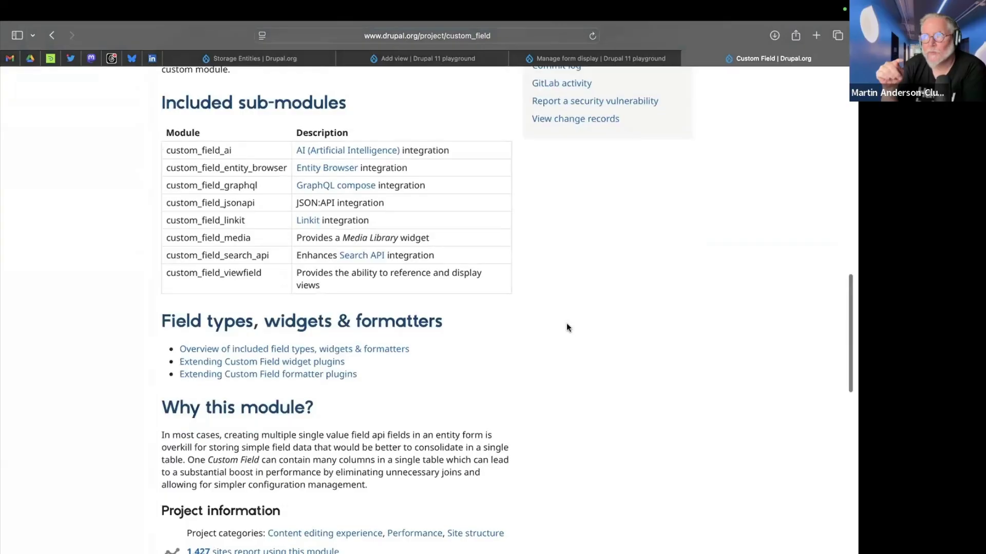
{"action": "scroll", "coordinate": [572, 334], "scroll_direction": "down", "scroll_amount": 8}
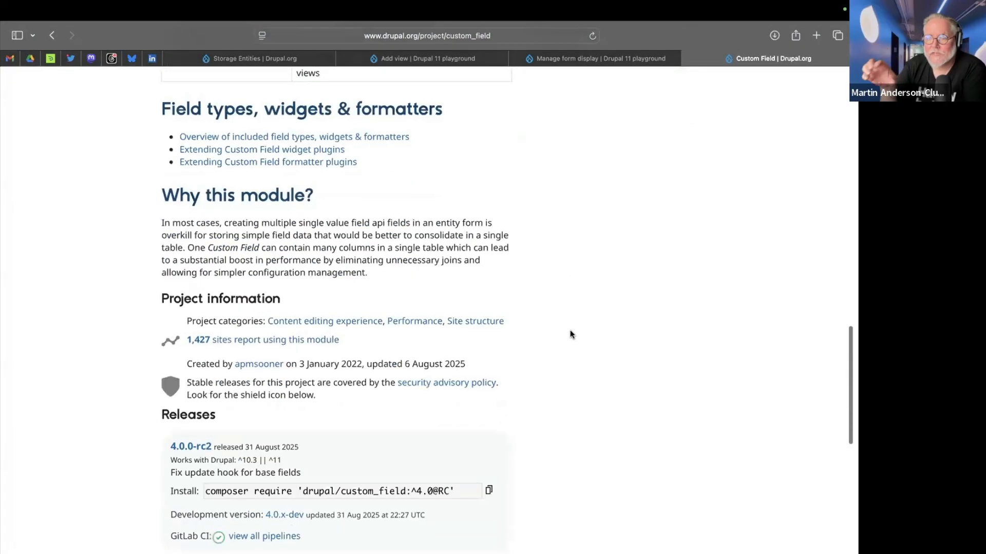
View the Custom Field project's screenshots of the Contacts form, the database table columns and the custom field item settings, returning to the project page.
{"action": "scroll", "coordinate": [571, 334], "scroll_direction": "up", "scroll_amount": 20}
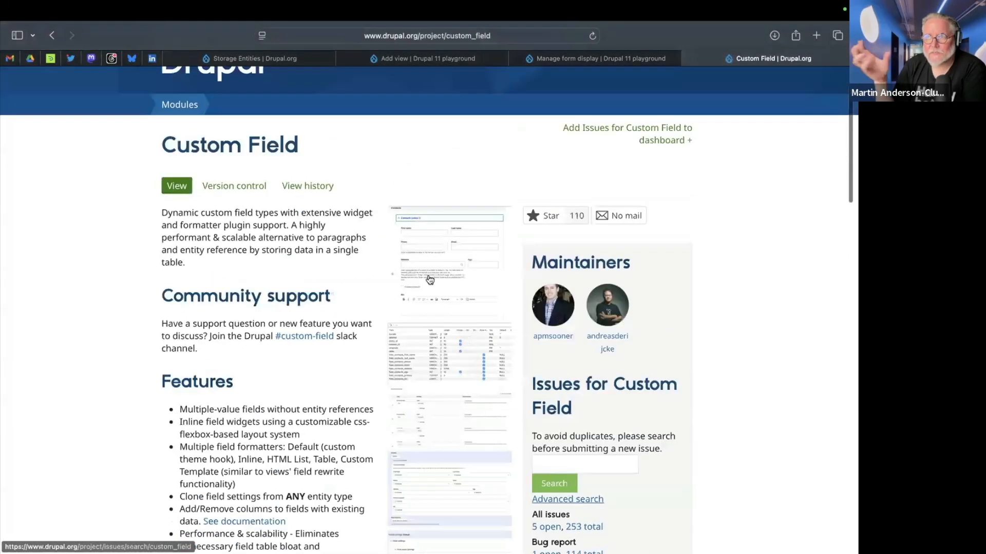
{"action": "left_click", "coordinate": [428, 279]}
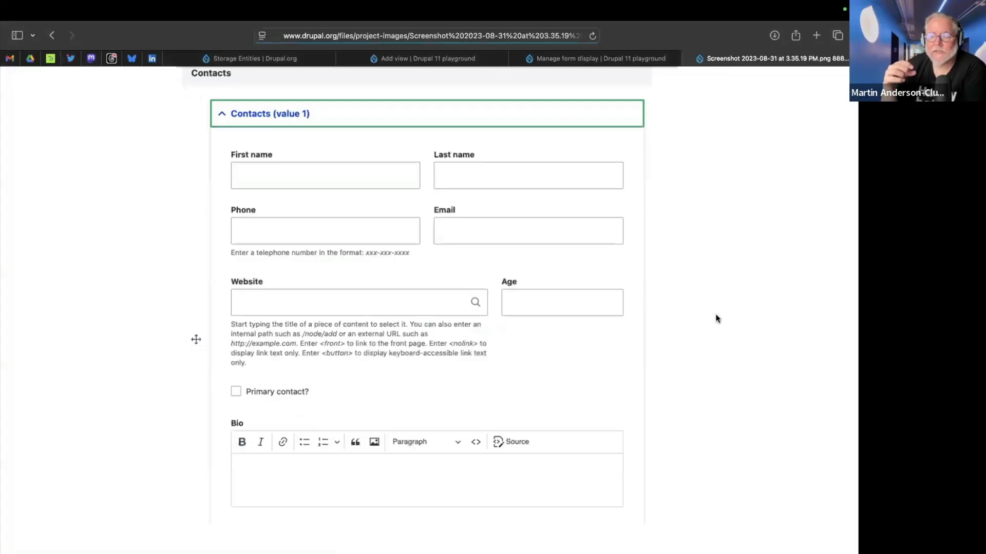
{"action": "left_click", "coordinate": [52, 37]}
{"action": "left_click", "coordinate": [414, 367]}
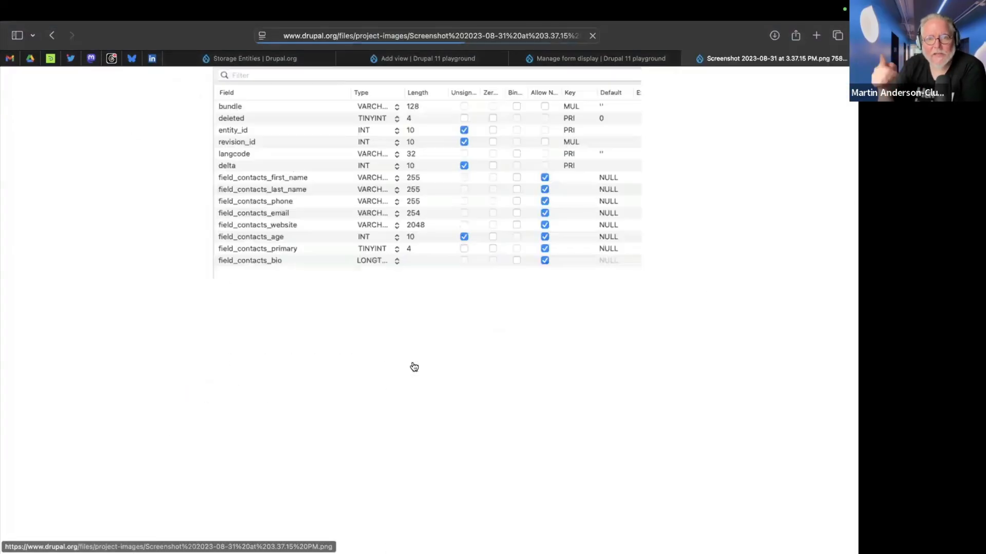
{"action": "left_click", "coordinate": [51, 36]}
{"action": "left_click", "coordinate": [428, 457]}
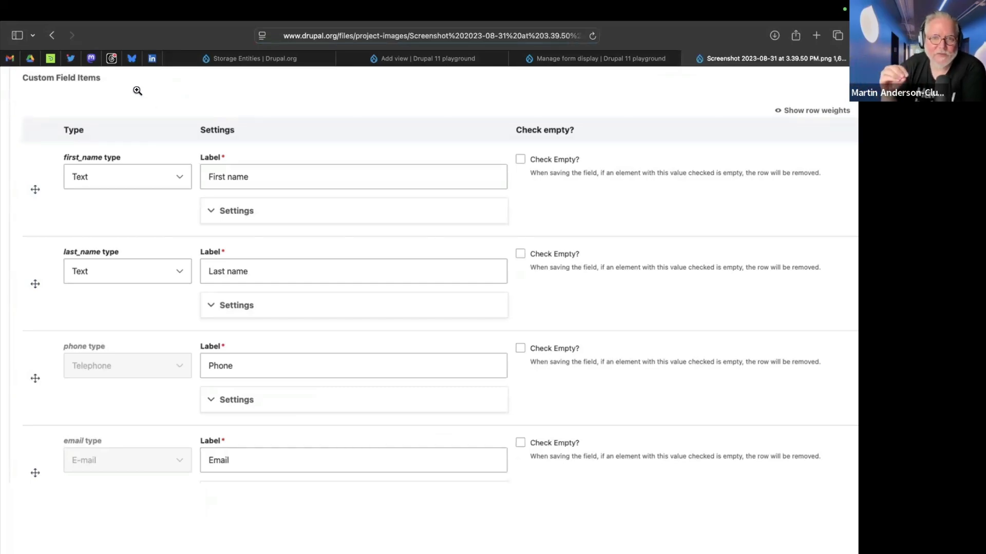
{"action": "left_click", "coordinate": [50, 36]}
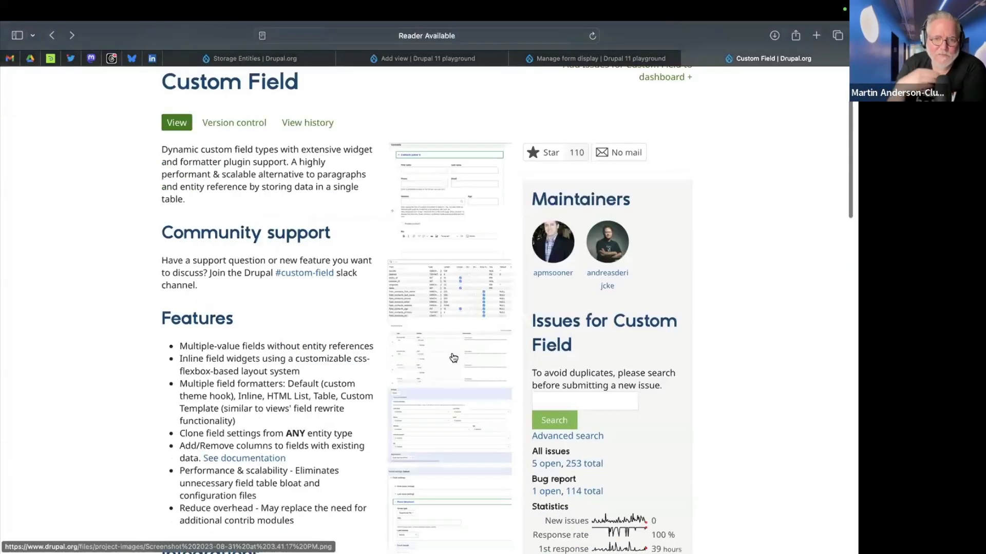
Go over the Custom Field features, integrations, sub-modules and project information once more, ending at the page heading.
{"action": "scroll", "coordinate": [445, 407], "scroll_direction": "down", "scroll_amount": 5}
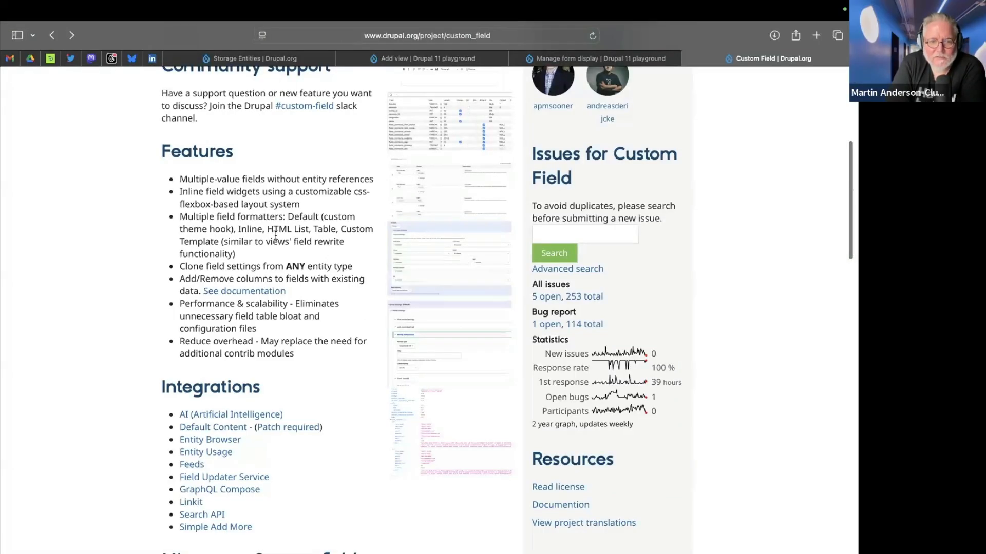
{"action": "scroll", "coordinate": [276, 235], "scroll_direction": "up", "scroll_amount": 8}
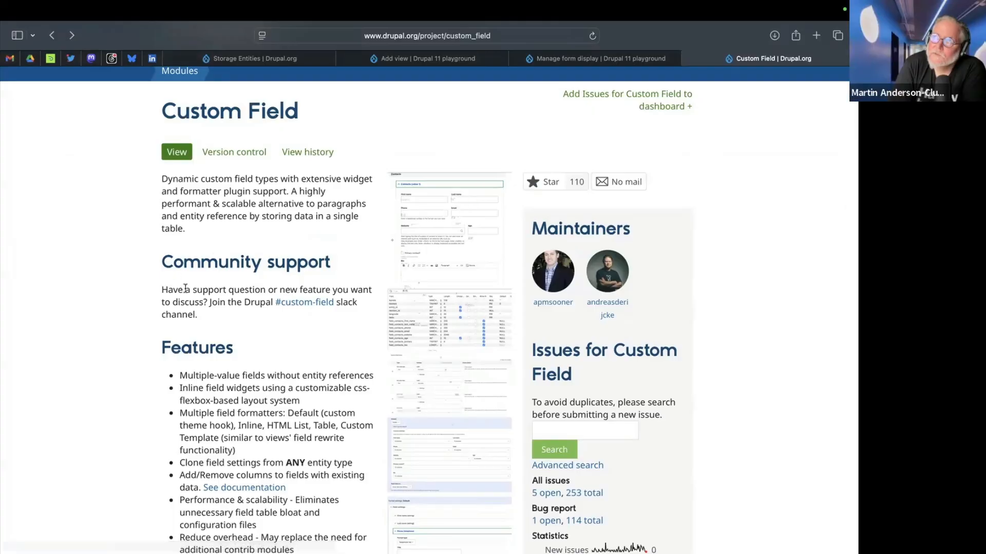
{"action": "scroll", "coordinate": [250, 197], "scroll_direction": "down", "scroll_amount": 6}
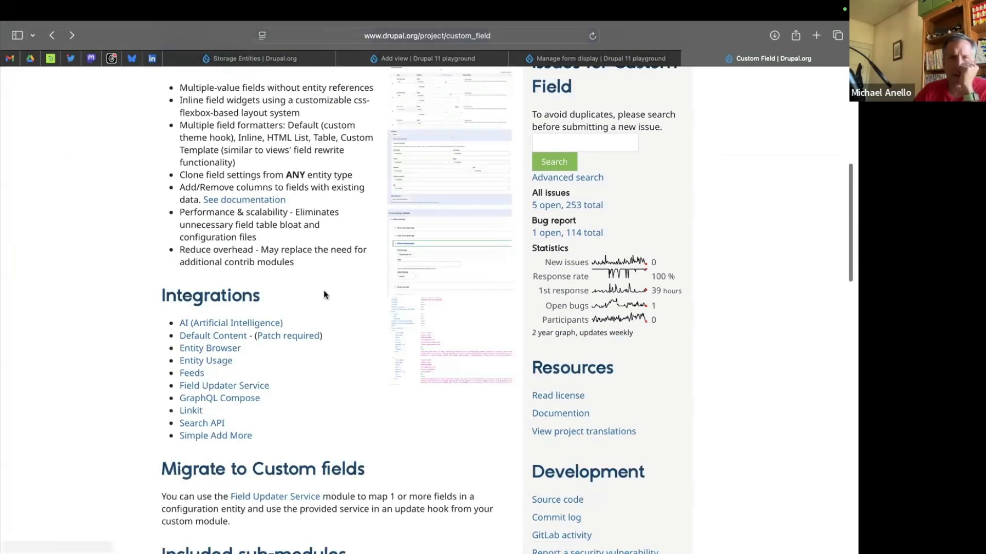
{"action": "scroll", "coordinate": [325, 292], "scroll_direction": "down", "scroll_amount": 7}
{"action": "scroll", "coordinate": [326, 295], "scroll_direction": "down", "scroll_amount": 2}
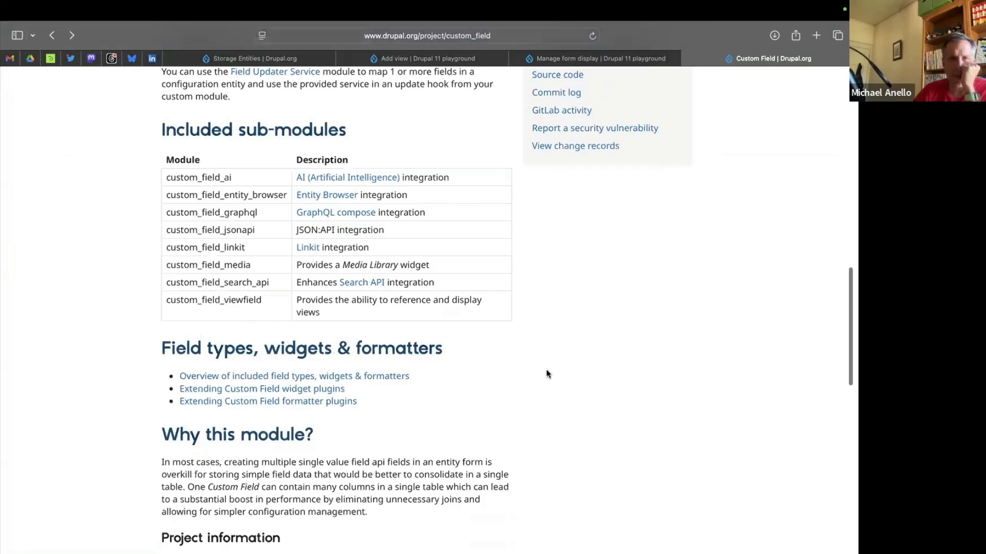
{"action": "scroll", "coordinate": [547, 373], "scroll_direction": "down", "scroll_amount": 7}
{"action": "scroll", "coordinate": [547, 372], "scroll_direction": "up", "scroll_amount": 12}
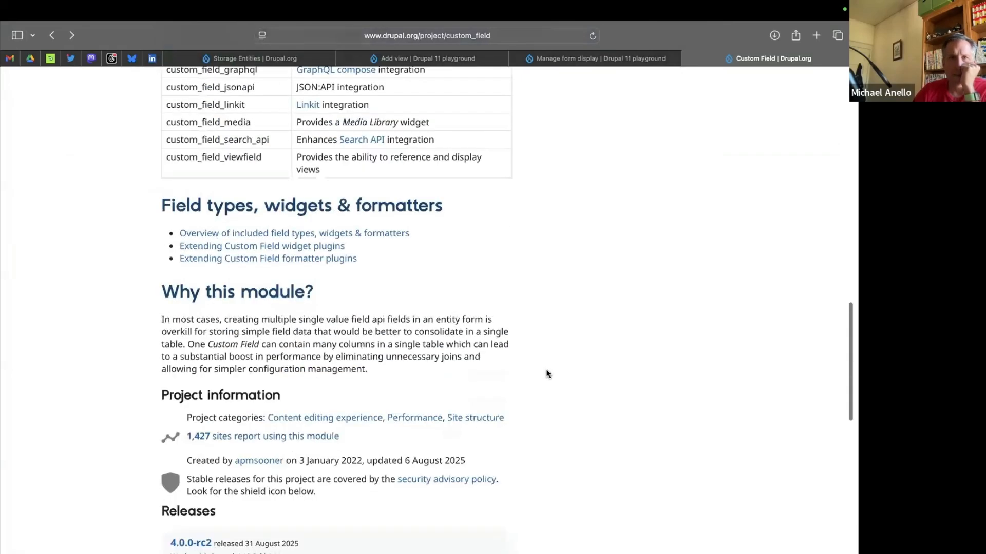
{"action": "scroll", "coordinate": [547, 370], "scroll_direction": "up", "scroll_amount": 6}
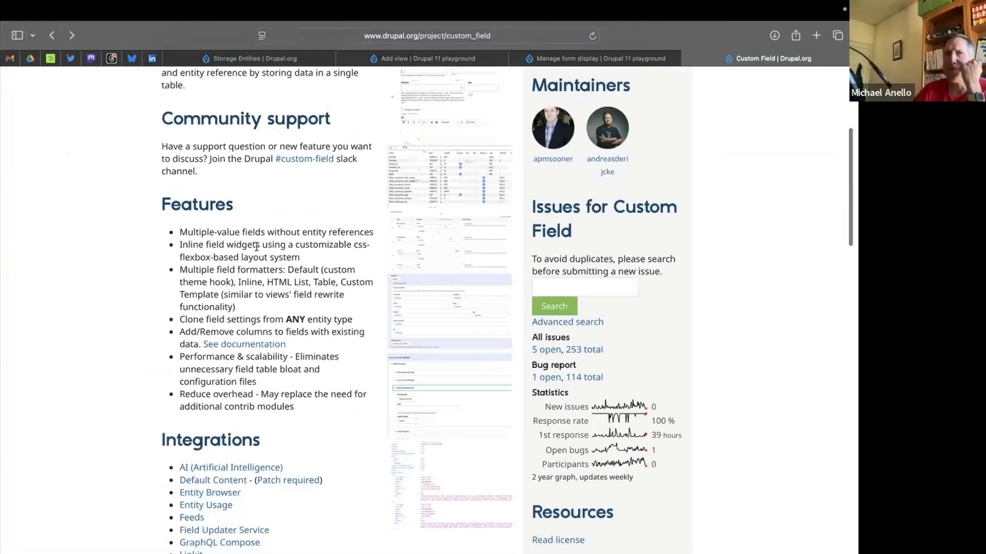
{"action": "scroll", "coordinate": [256, 247], "scroll_direction": "up", "scroll_amount": 5}
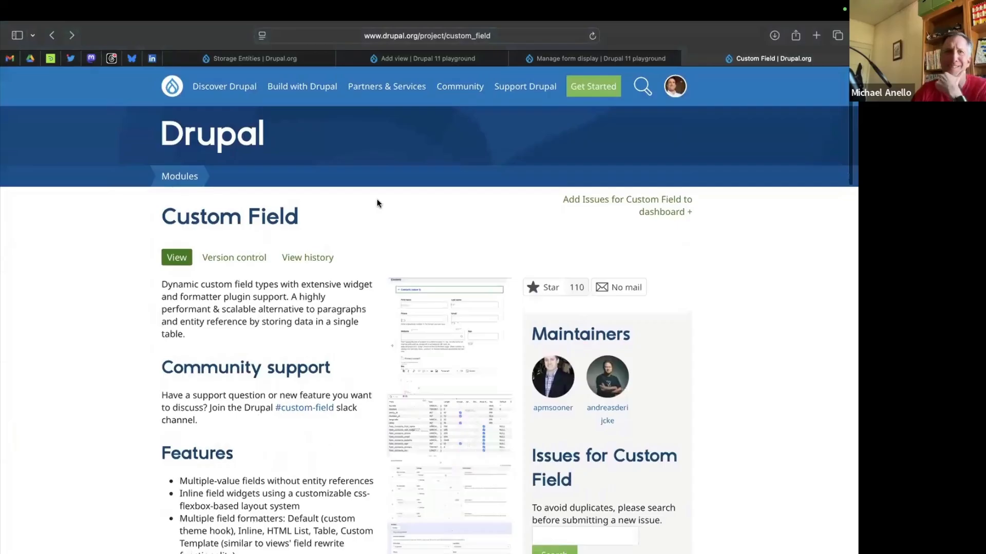
Leave the Custom Field page and bring the Storage Entities project page on Drupal.org back into view.
{"action": "left_click", "coordinate": [565, 92]}
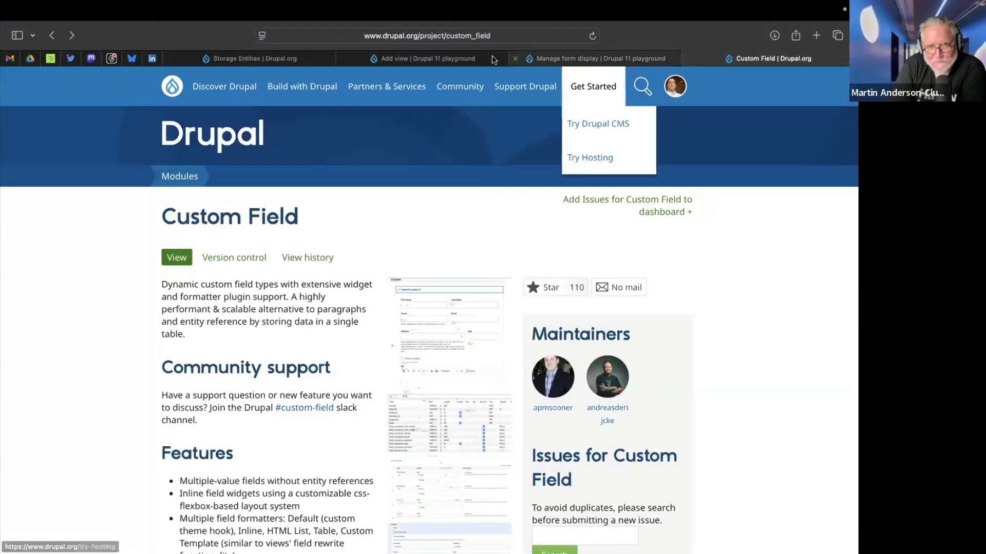
{"action": "left_click", "coordinate": [323, 85]}
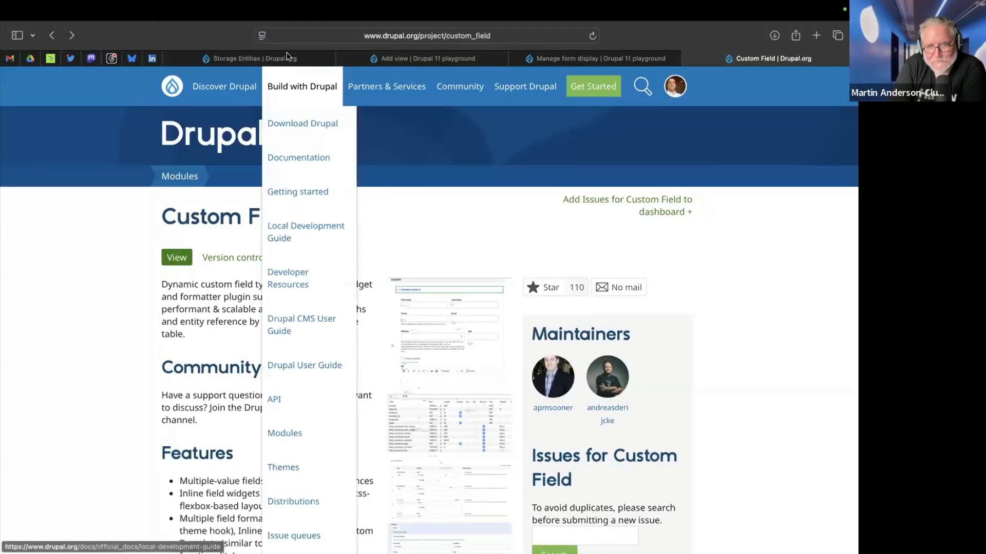
{"action": "left_click", "coordinate": [390, 59]}
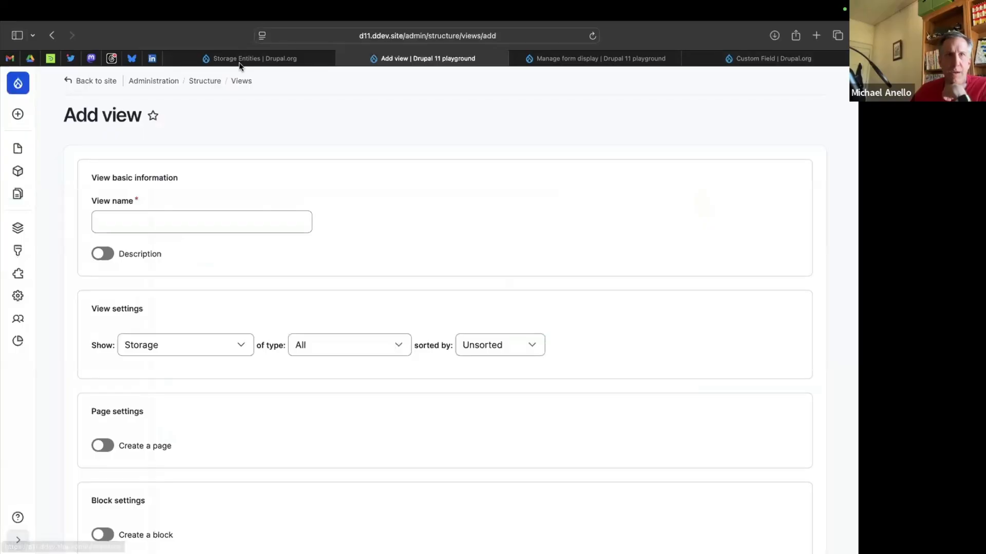
{"action": "left_click", "coordinate": [266, 59]}
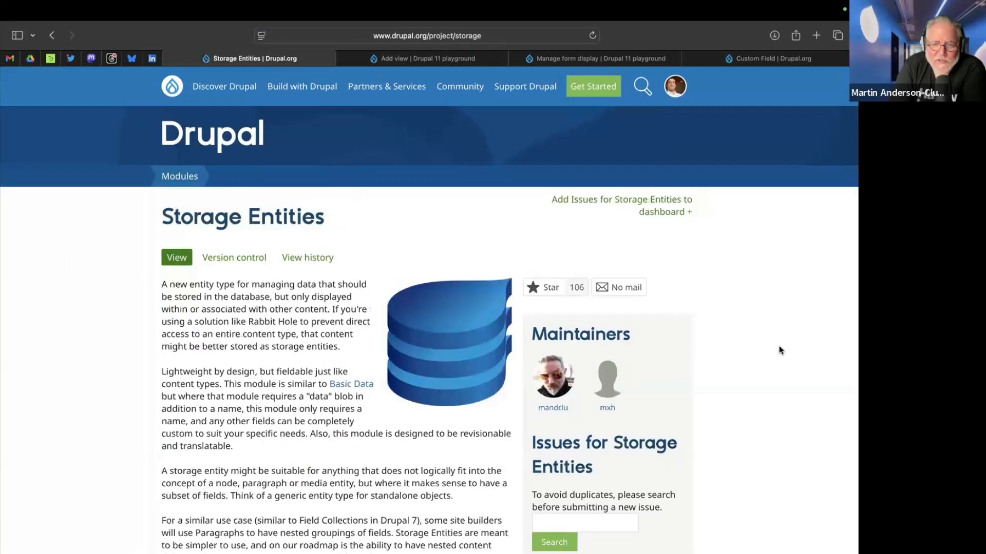